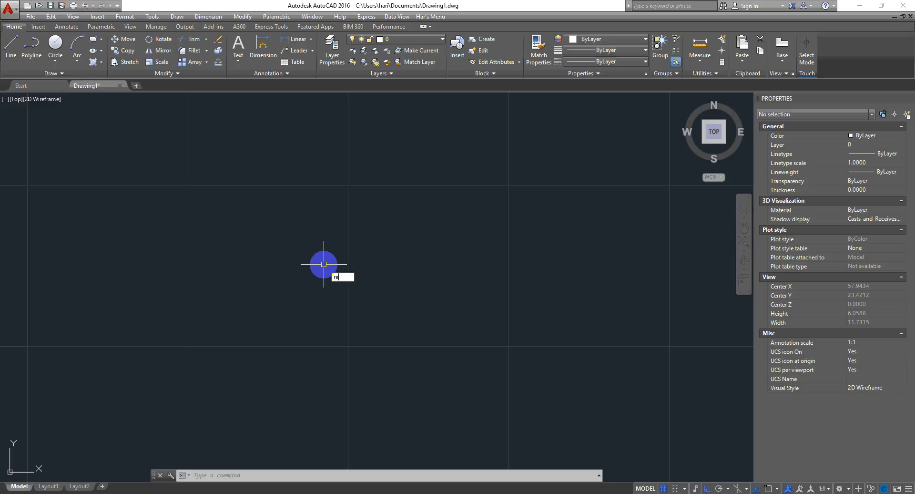
text(rec)
key(Return)
click(160, 171)
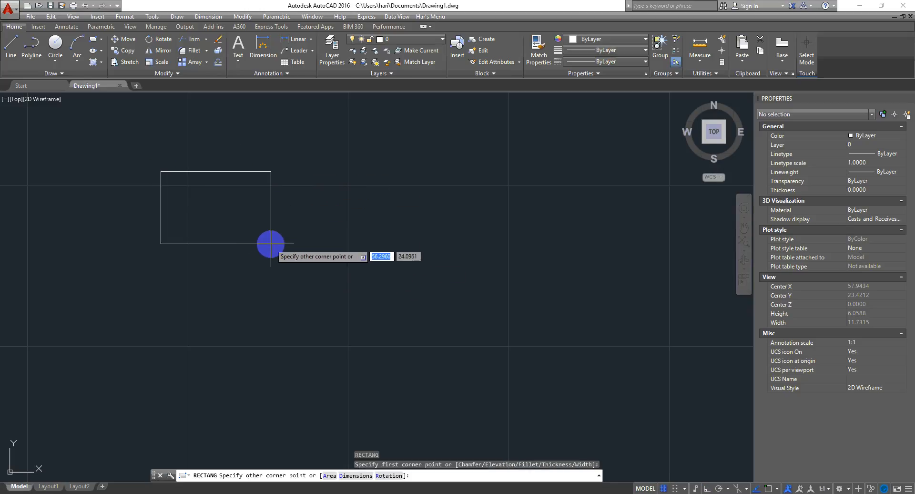
key(Escape)
Draw a 5000 by 4000 rectangle for the room
text(rec)
key(Return)
click(237, 280)
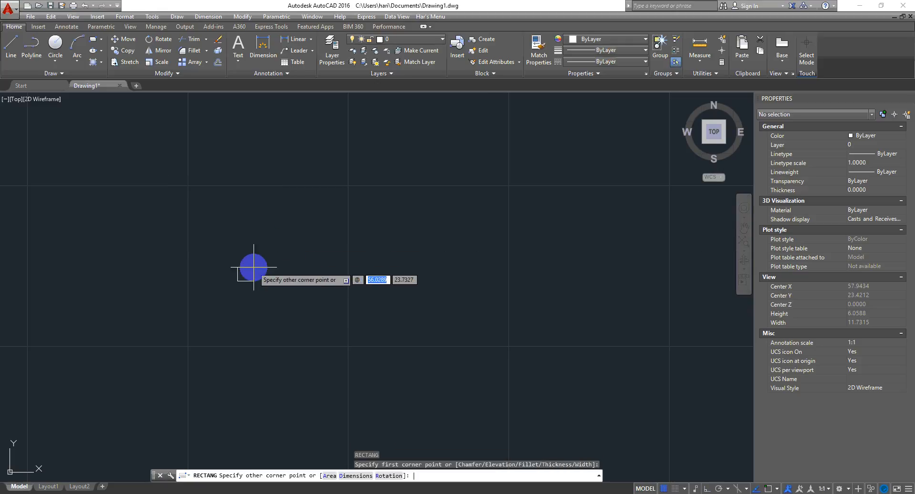
key(Tab)
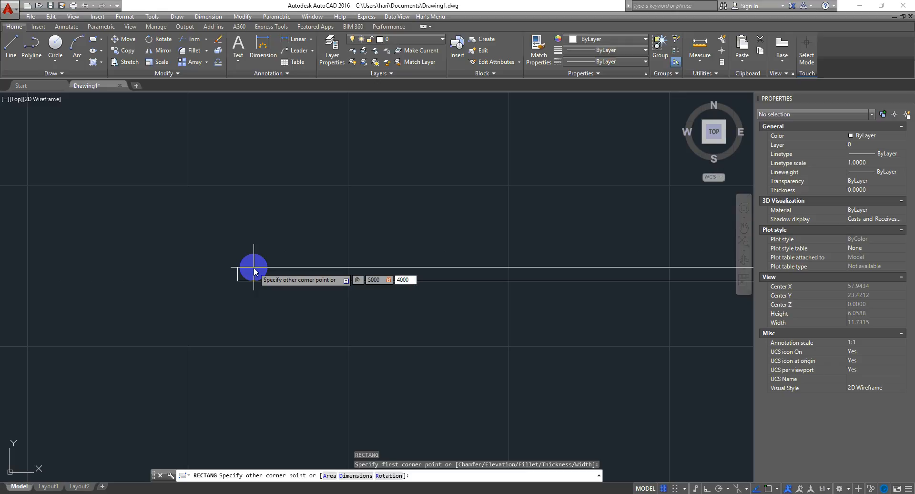
key(Return)
scroll(286, 251, down, 10)
scroll(570, 272, down, 3)
middle_drag(625, 264, 164, 331)
Move the rectangle horizontally to the right and vertically upward, away from the drawing origin
click(360, 268)
click(224, 270)
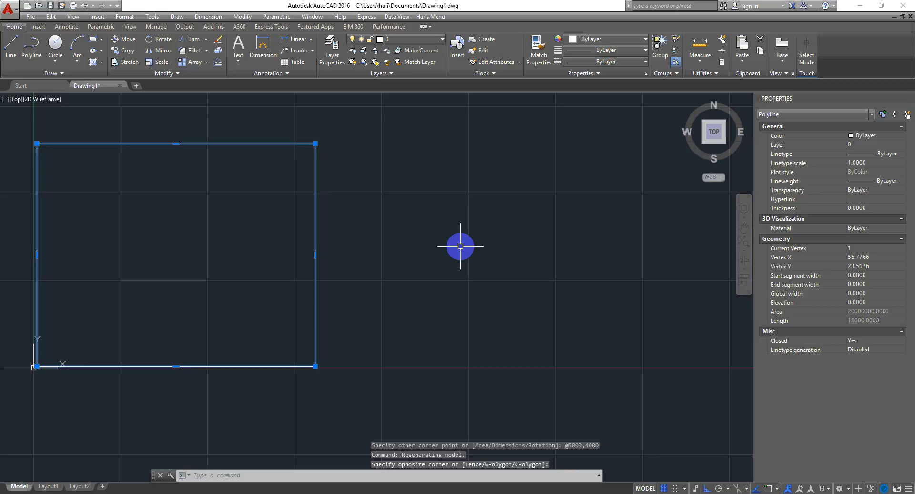
middle_drag(388, 255, 317, 286)
text(m)
key(Return)
click(216, 272)
click(374, 254)
click(439, 251)
click(376, 262)
key(Return)
click(483, 315)
click(482, 252)
Offset the rectangle outward by 230 to form the wall outline
middle_drag(493, 213, 476, 268)
text(o)
key(Return)
text(230)
key(Return)
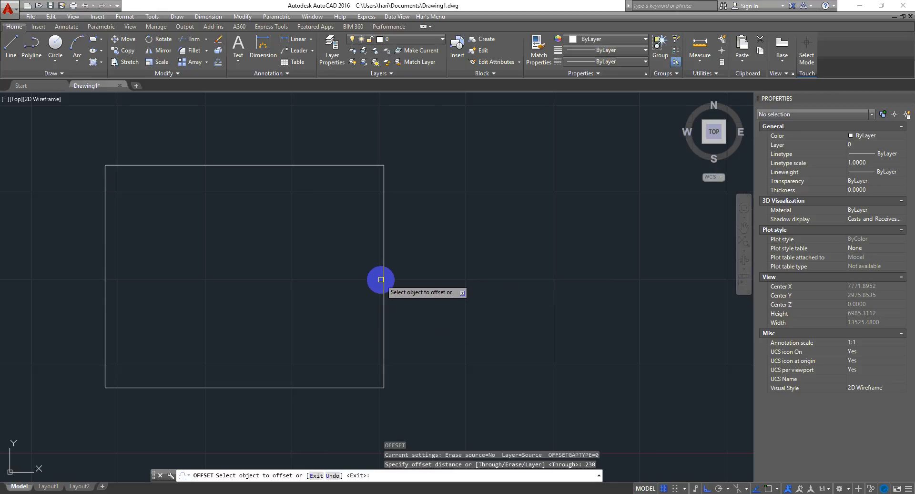
click(381, 279)
click(439, 265)
key(Return)
middle_drag(449, 316, 508, 316)
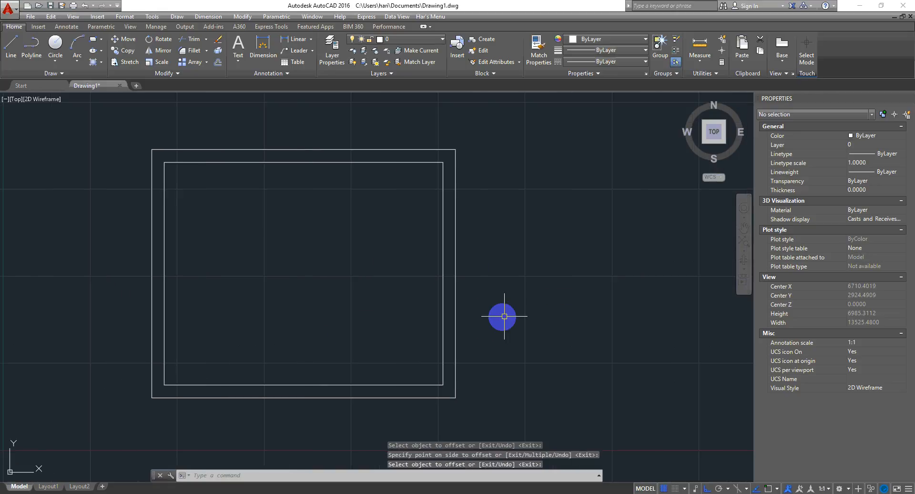
double_click(528, 303)
middle_drag(375, 373, 343, 351)
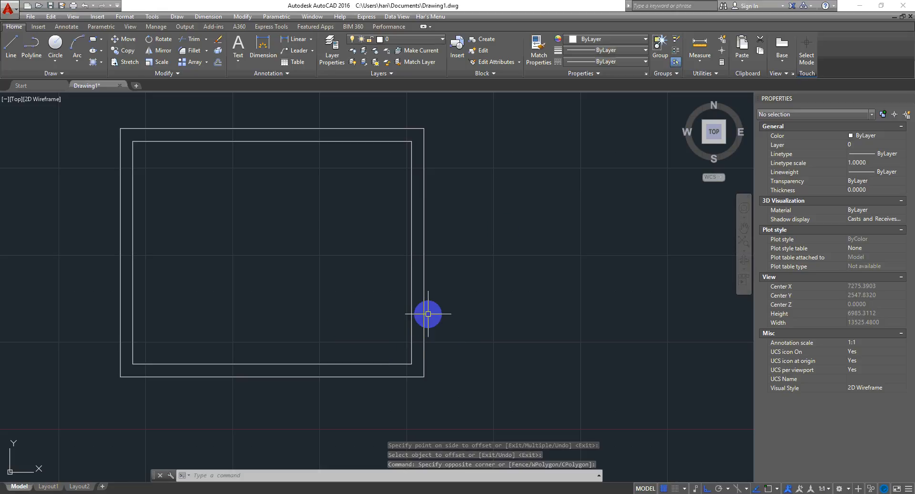
double_click(265, 305)
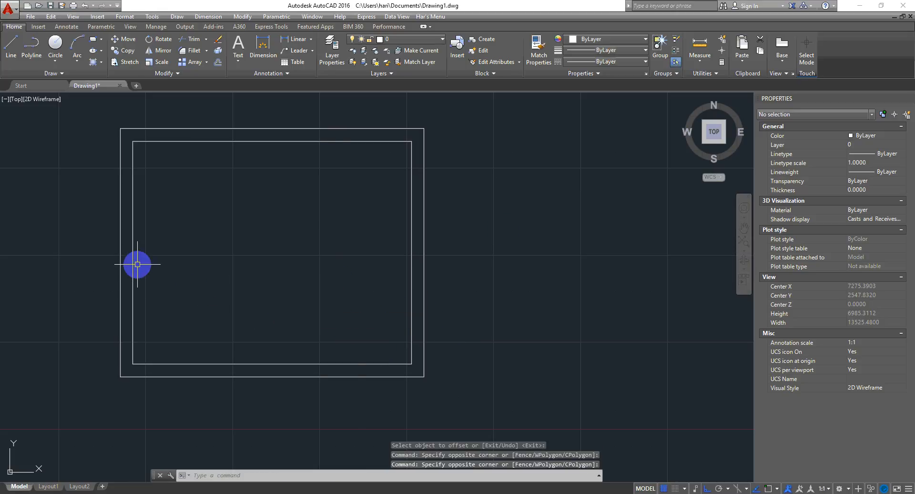
middle_drag(425, 274, 324, 273)
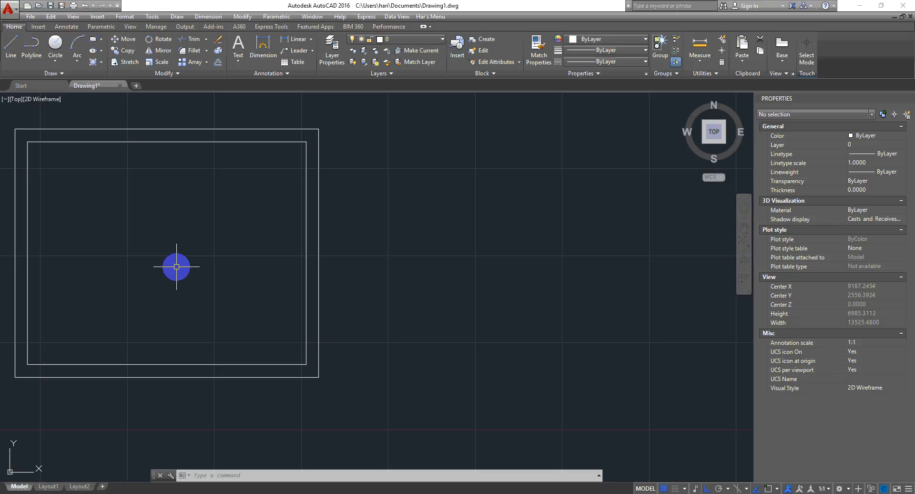
Draw a closed freeform spline in the empty space to the right of the room, with Ortho turned off
text(pl)
key(Return)
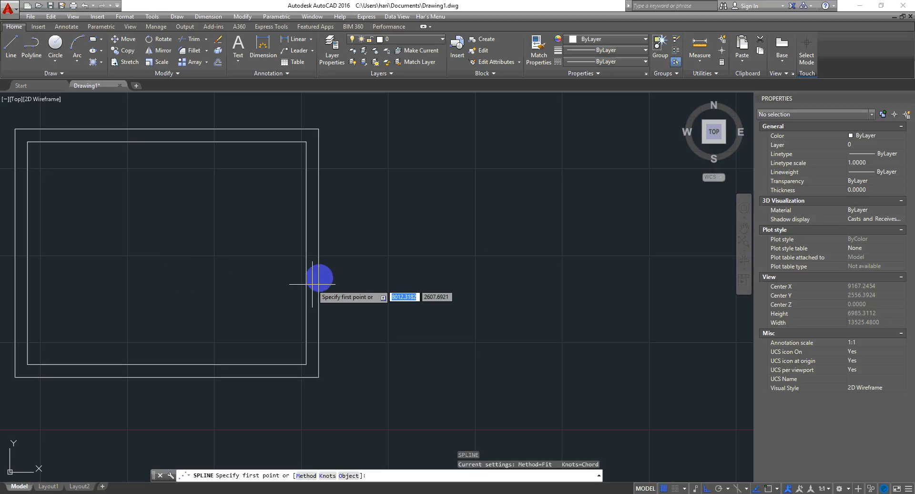
click(412, 267)
key(F8)
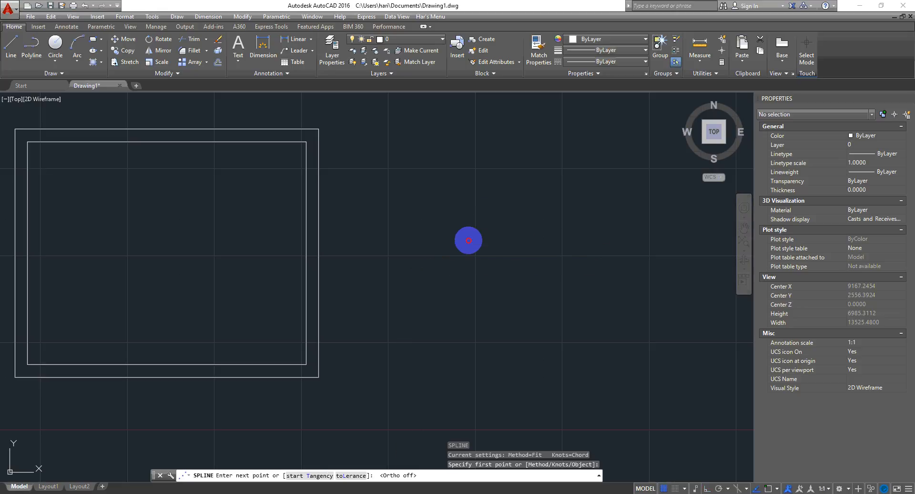
click(466, 245)
click(641, 178)
click(662, 300)
click(531, 290)
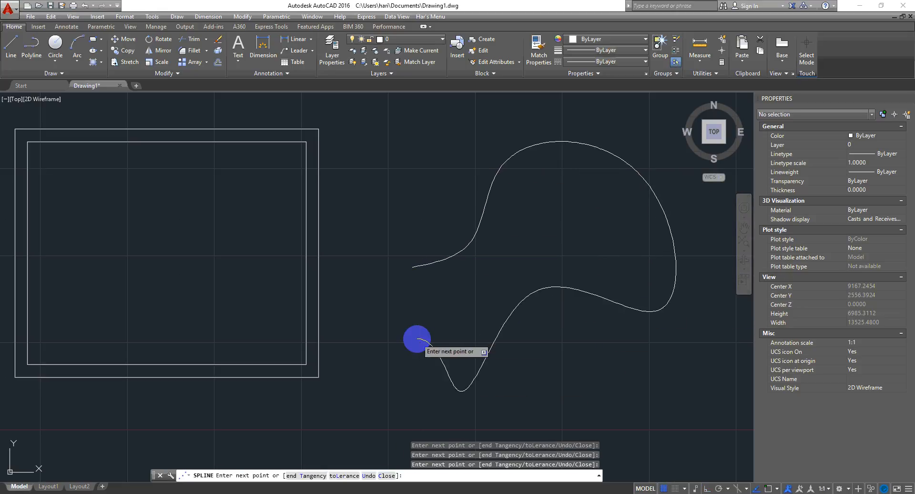
text(c)
key(Return)
Erase the freeform spline beside the room
key(Return)
click(438, 337)
click(427, 363)
key(Escape)
key(Escape)
click(448, 331)
click(413, 364)
key(Delete)
middle_drag(402, 334, 392, 339)
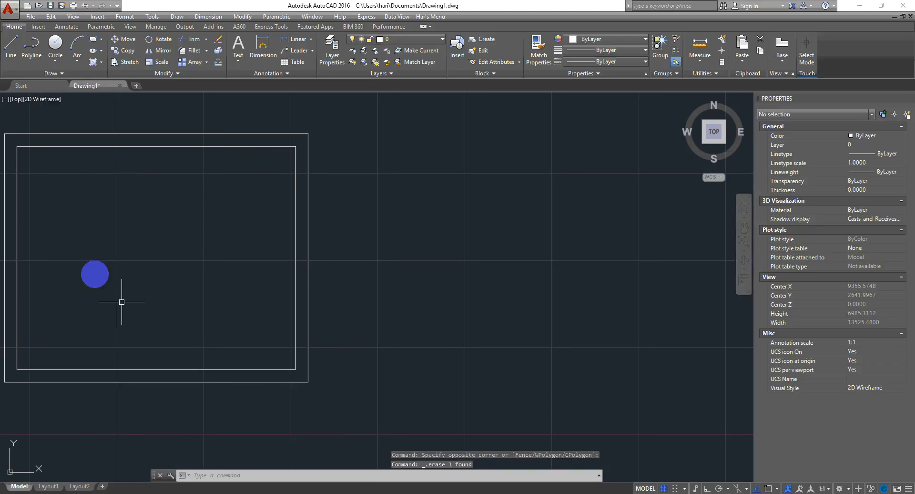
click(590, 326)
click(464, 276)
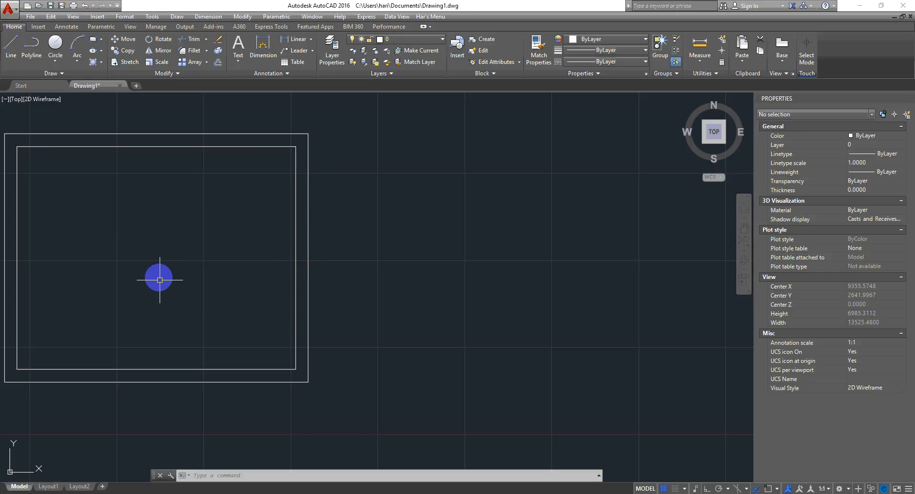
click(501, 281)
click(467, 305)
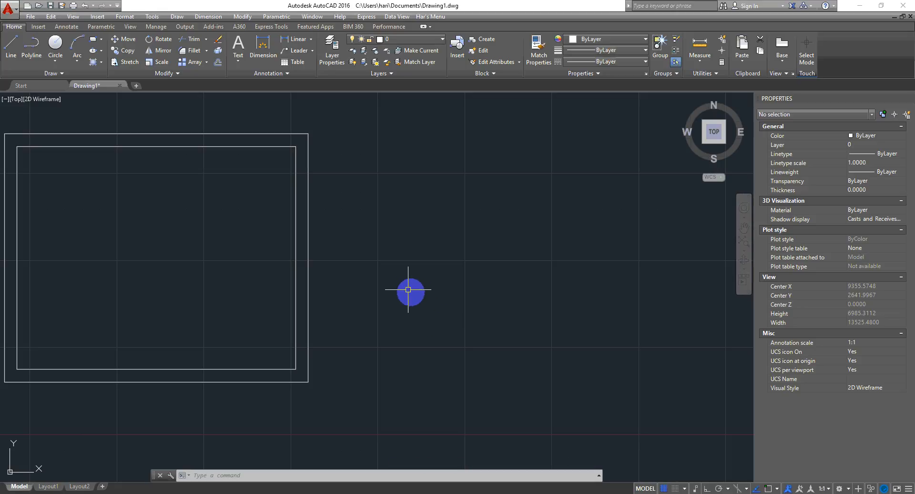
Draw a horizontal line about 4021 units long to the right of the room, with Ortho turned on
text(l)
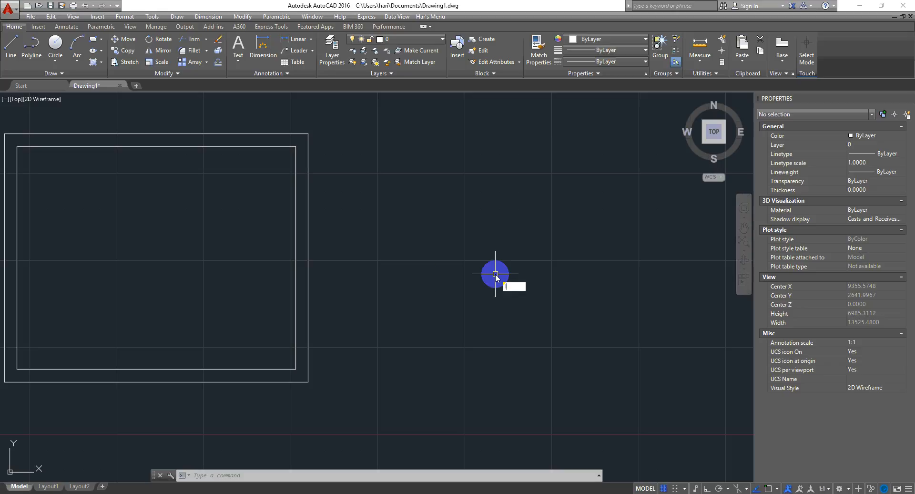
key(Return)
click(431, 266)
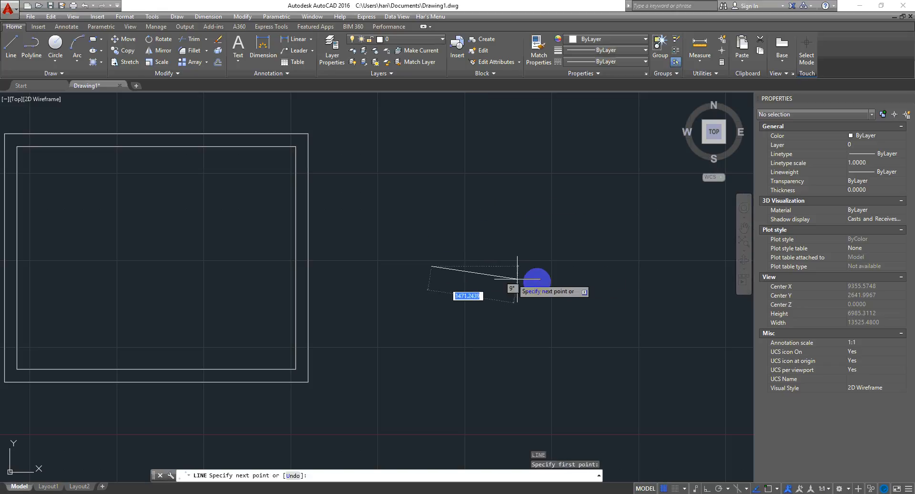
key(F8)
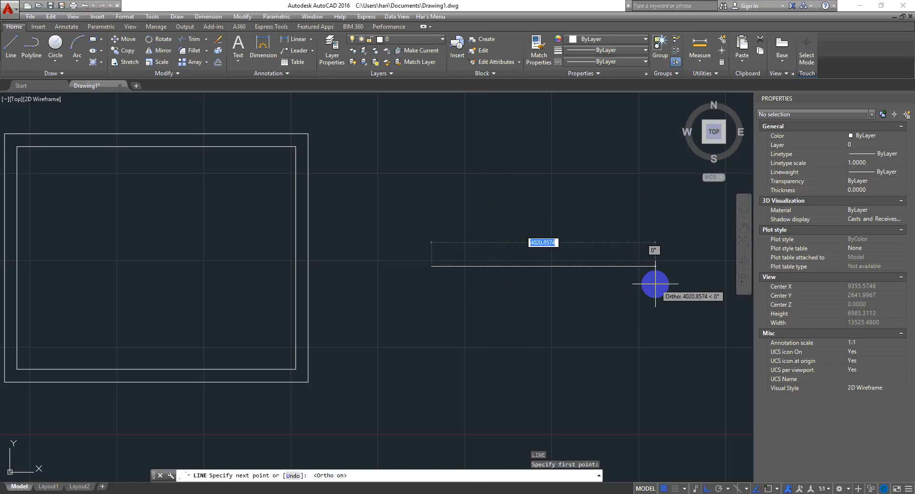
click(656, 274)
key(Escape)
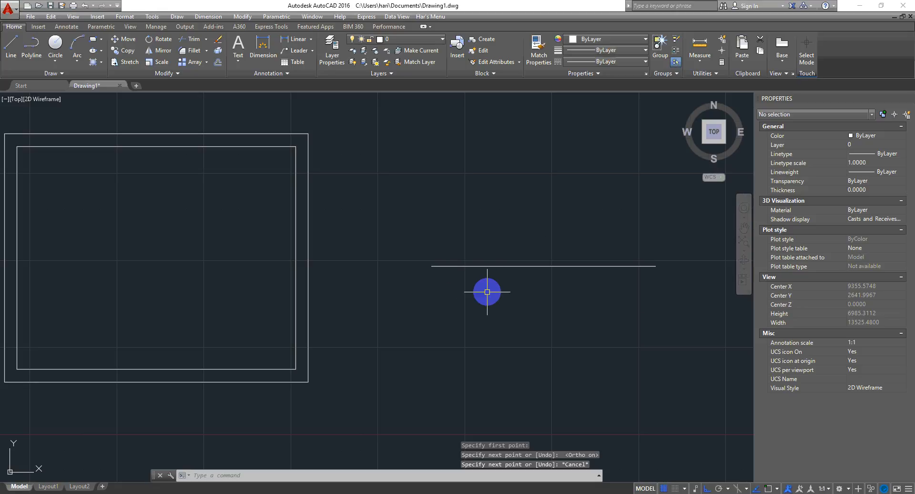
Draw a vertical line about 2180 units long crossing the horizontal line near its middle
key(Return)
click(546, 210)
click(542, 332)
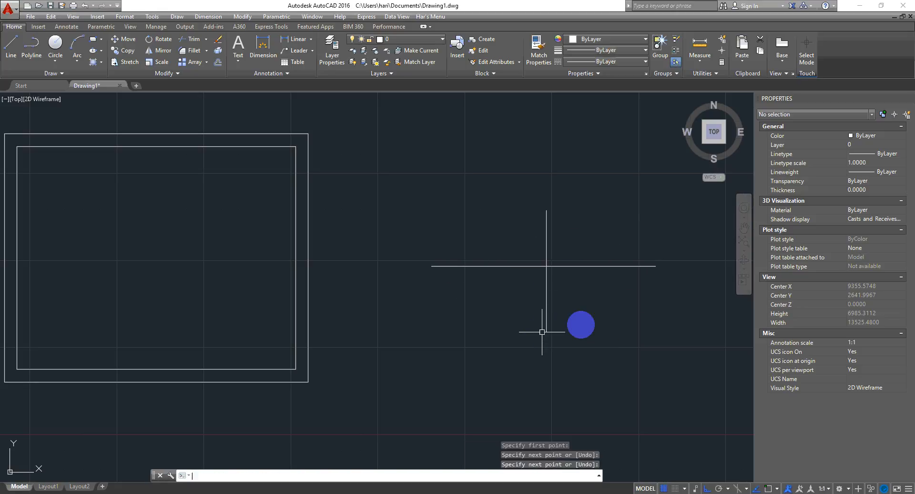
key(Return)
Move the vertical line by its midpoint grip onto the midpoint of the horizontal line
click(565, 312)
click(543, 303)
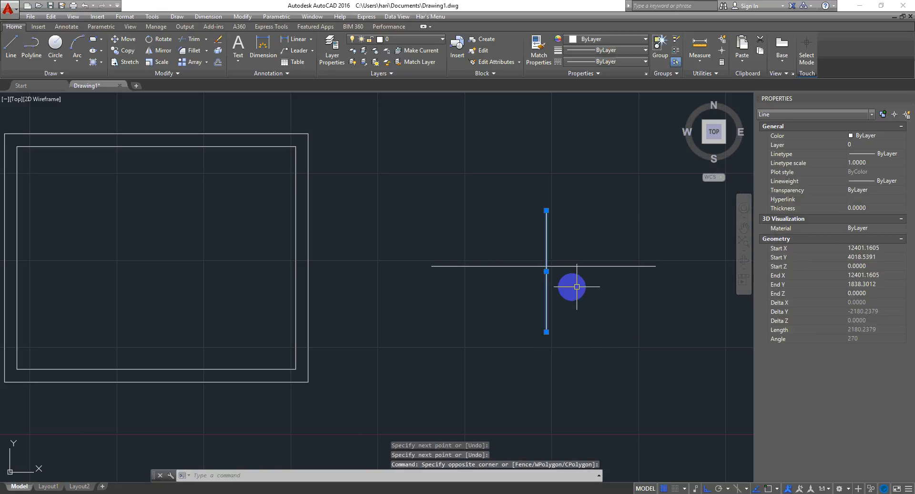
click(546, 271)
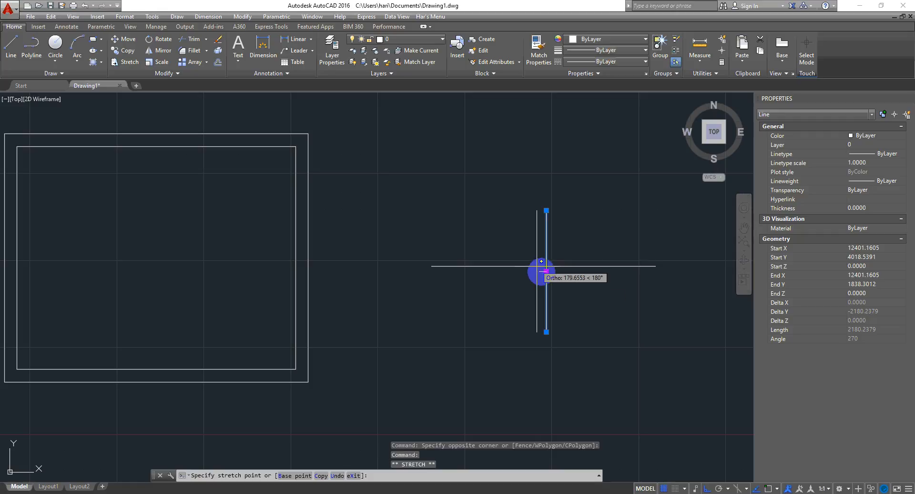
shift+right_click(589, 198)
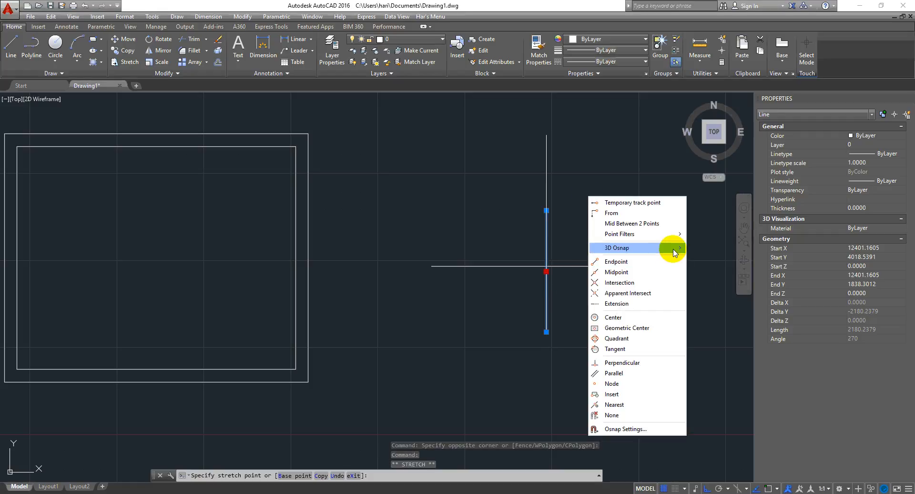
click(620, 271)
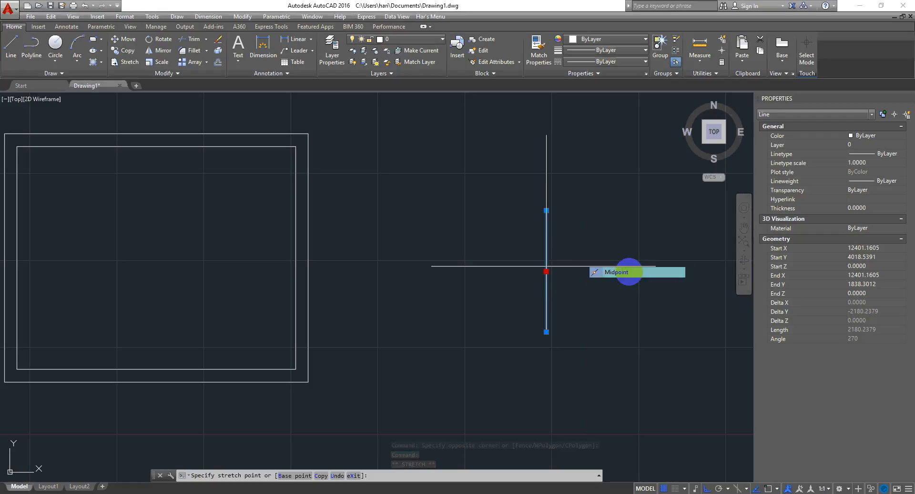
click(601, 266)
key(Escape)
key(Escape)
Define the two crossed lines as block Room_Size_Tag with its base point at their intersection, and open it in the block editor
middle_drag(568, 282, 434, 274)
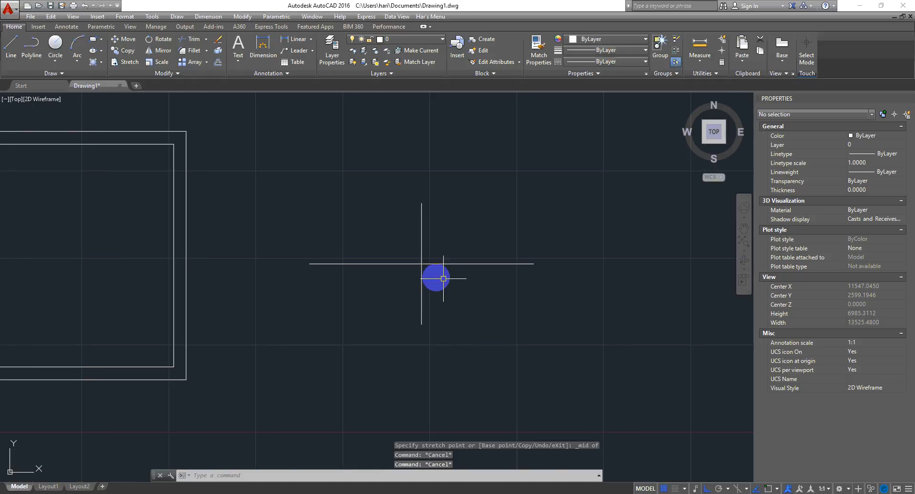
scroll(444, 263, up, 2)
middle_drag(426, 236, 417, 244)
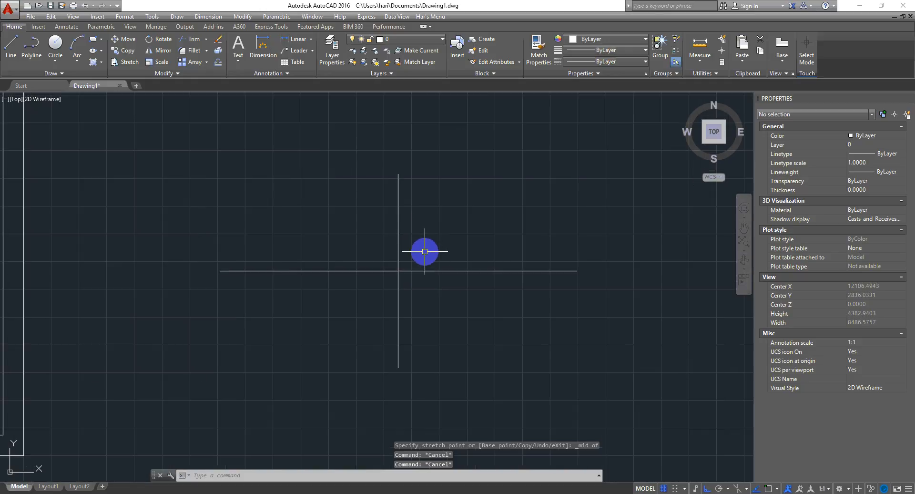
click(425, 238)
click(352, 302)
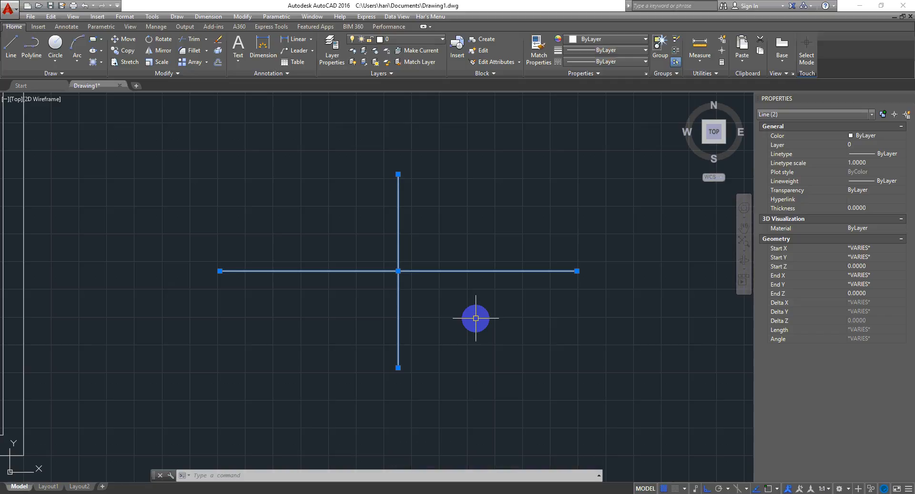
key(Return)
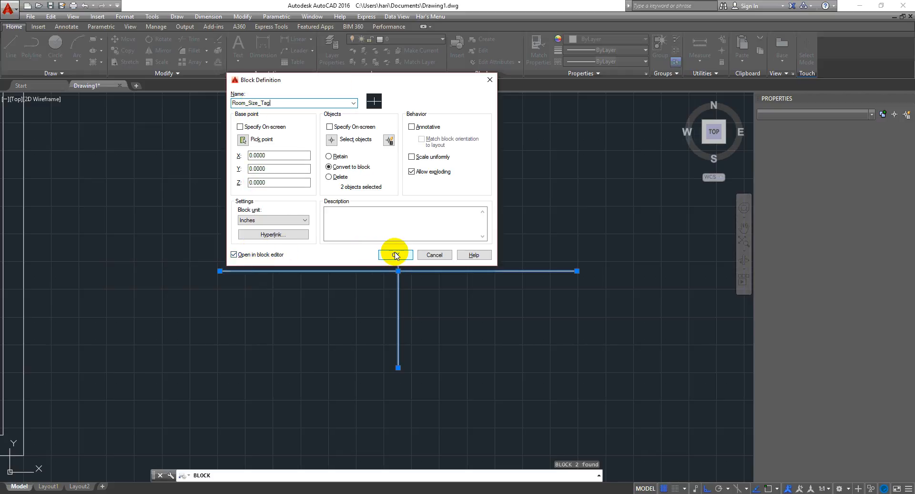
click(243, 139)
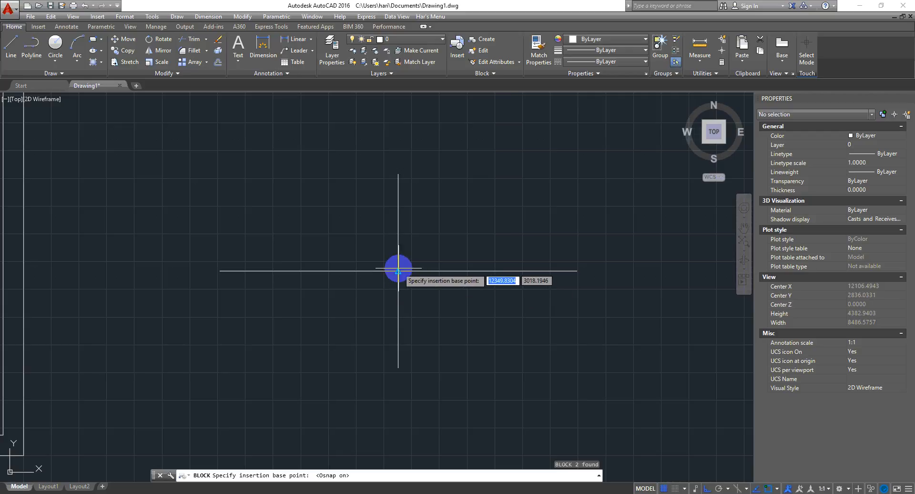
click(398, 271)
click(396, 255)
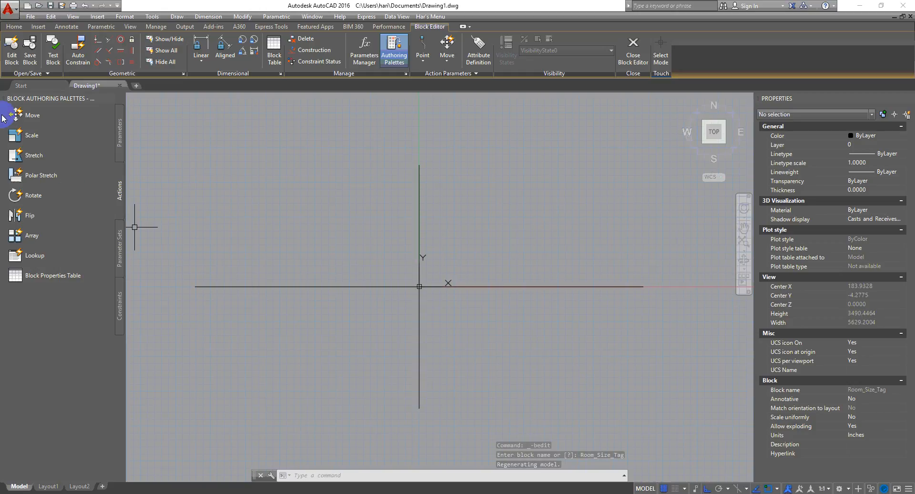
Add a linear parameter spanning the vertical line from upper to lower endpoint, with its label to the left
click(120, 134)
click(27, 137)
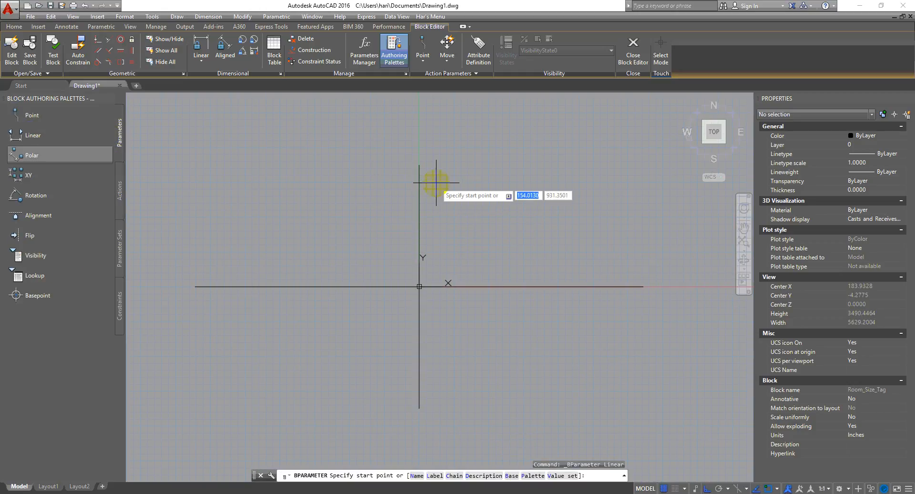
click(419, 165)
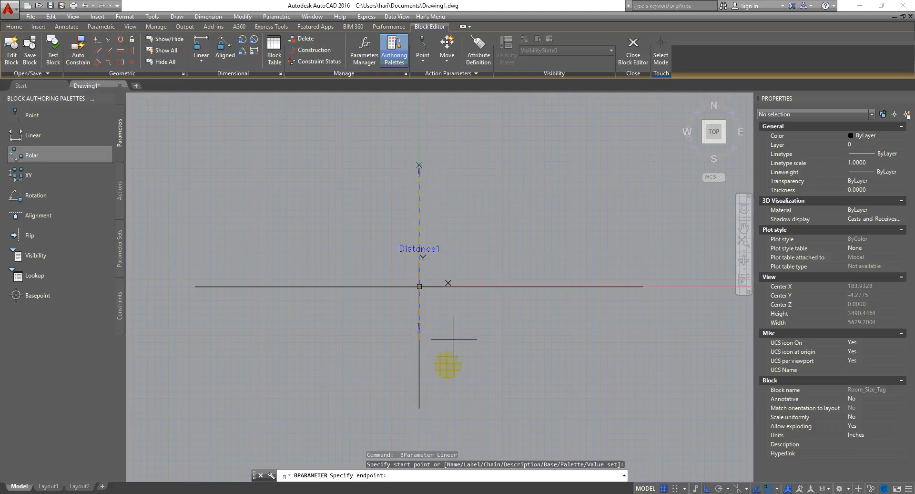
click(419, 408)
click(381, 370)
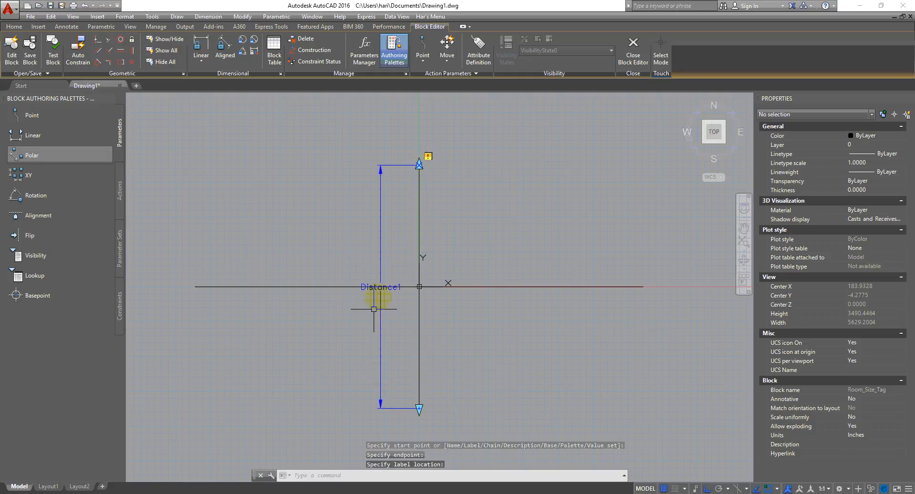
Set the vertical linear parameter's distance name to Length
click(391, 206)
click(329, 210)
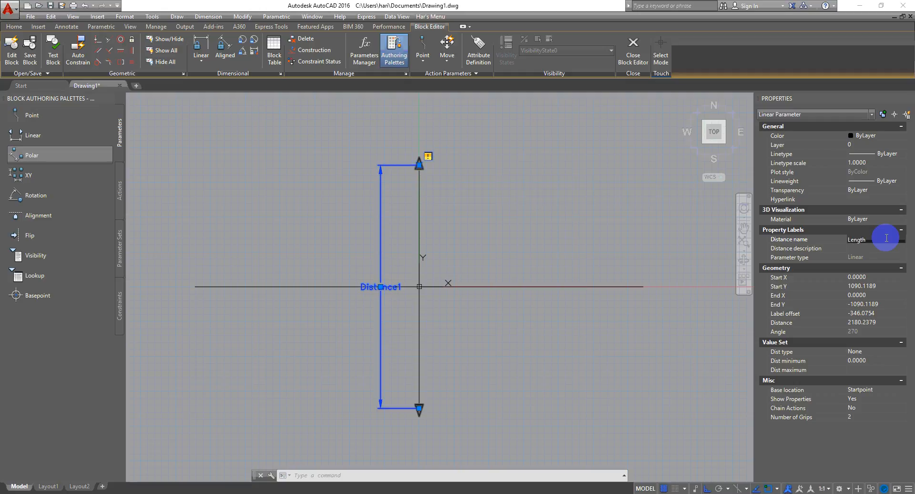
key(Tab)
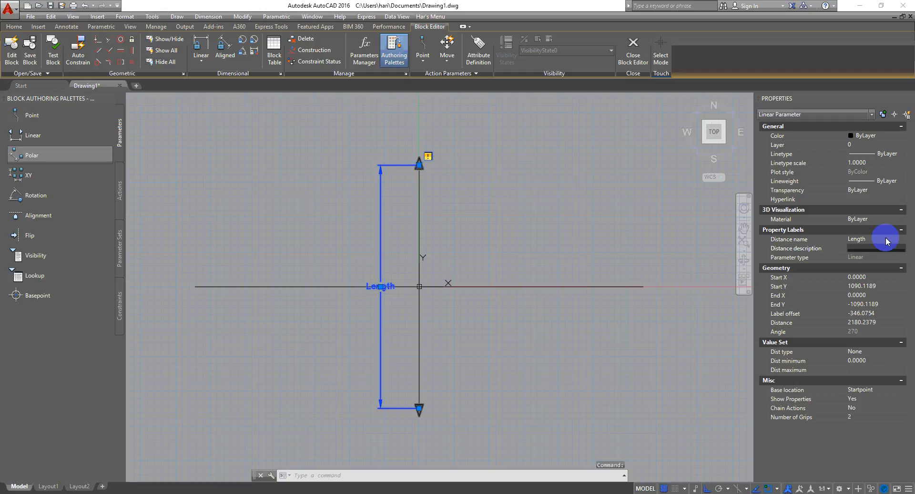
click(886, 239)
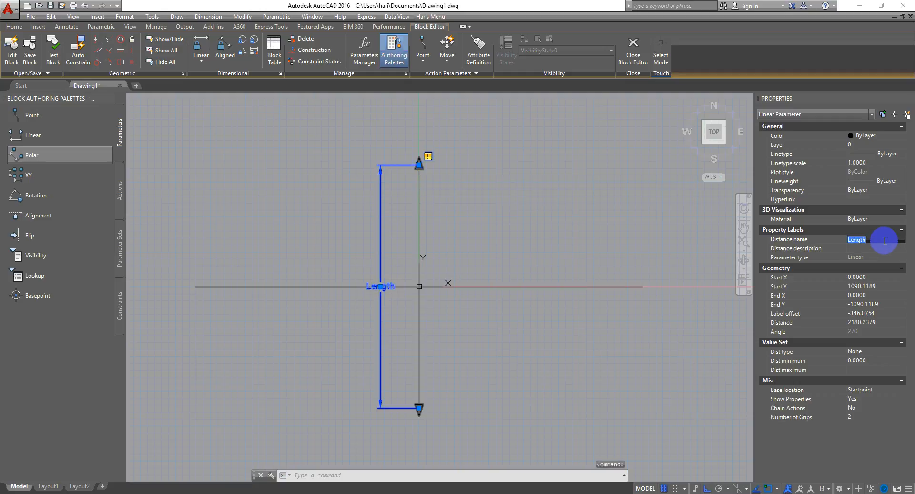
click(493, 237)
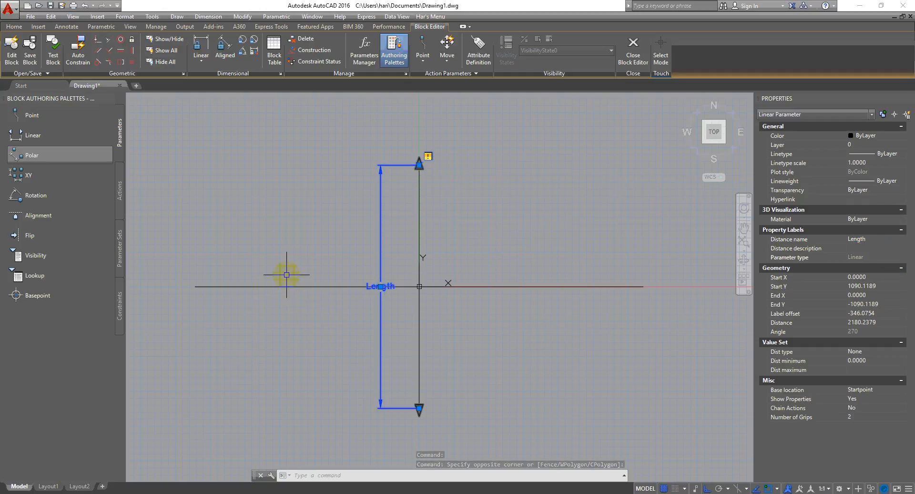
key(Escape)
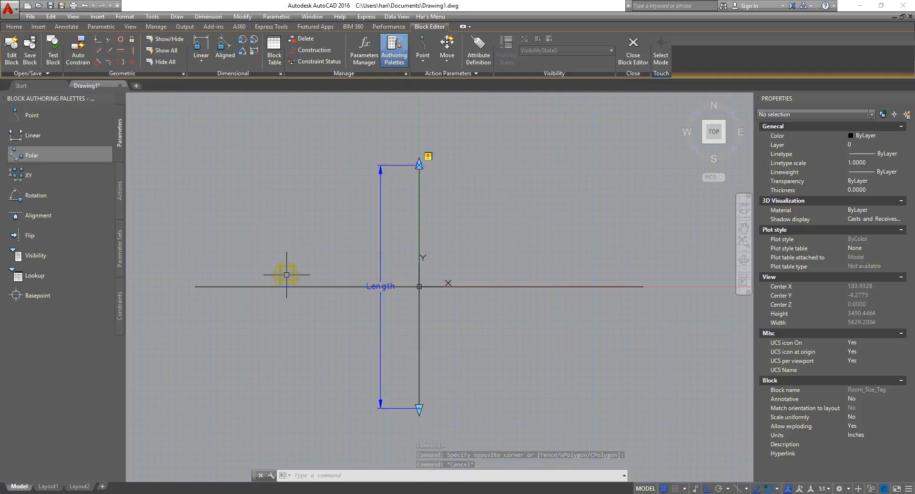
key(Escape)
key(Escape)
key(Escape)
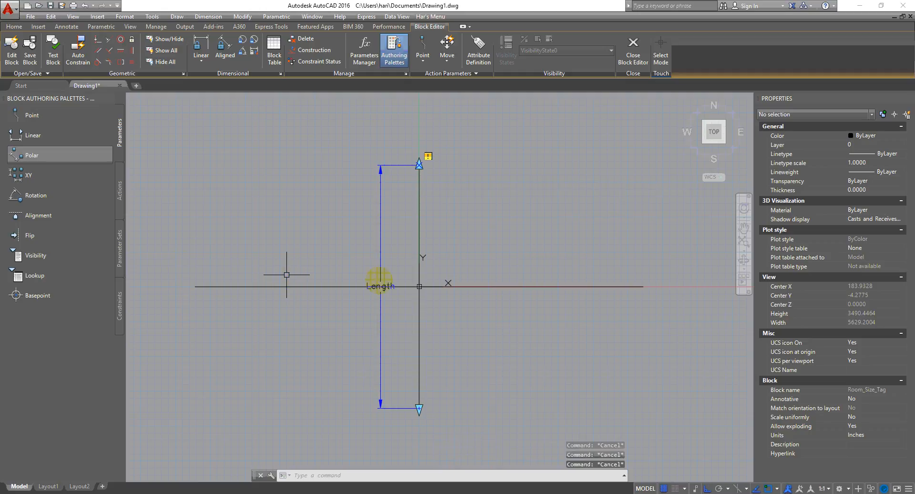
click(299, 196)
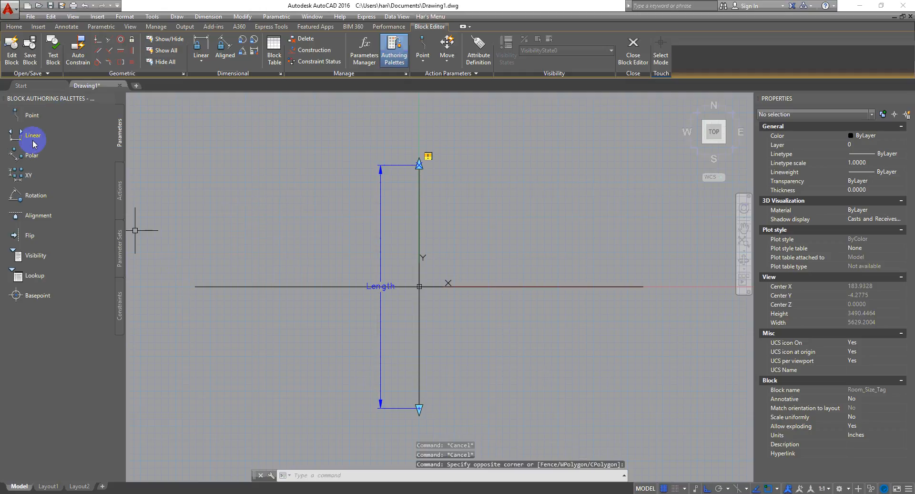
Add a linear parameter spanning the horizontal line from left to right endpoint, with its label above the line
click(31, 139)
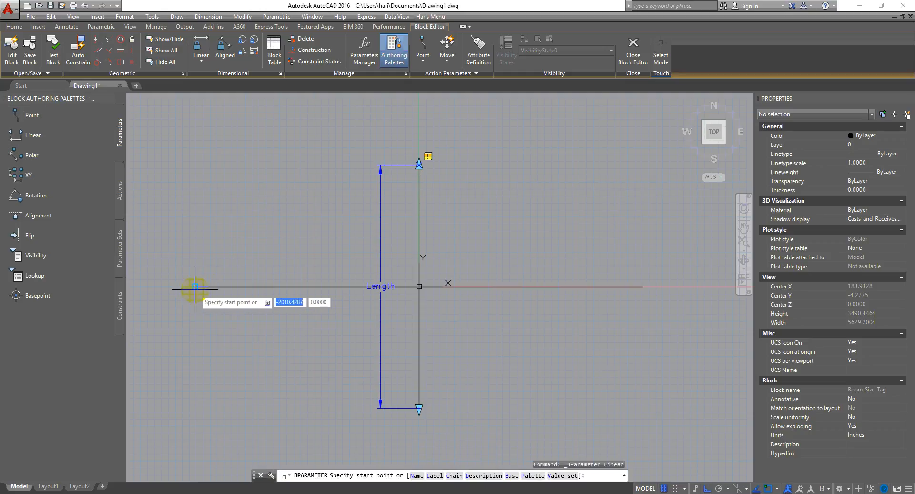
click(195, 286)
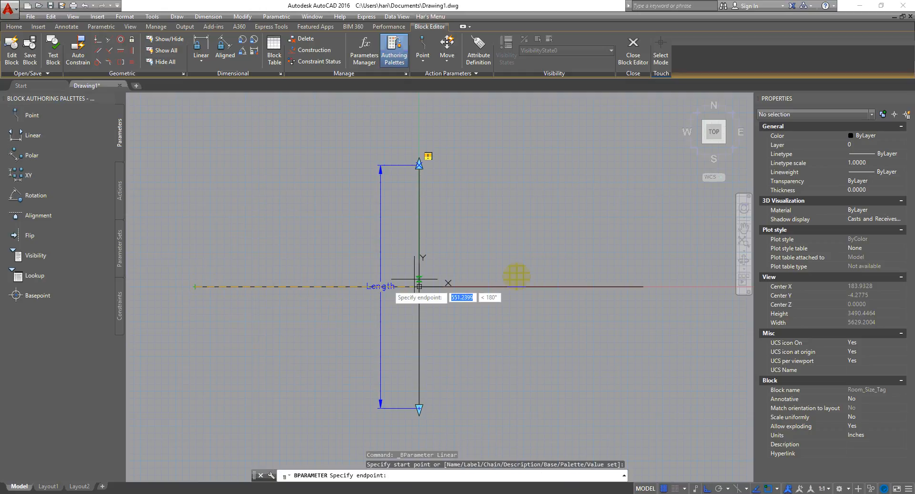
click(643, 286)
click(637, 253)
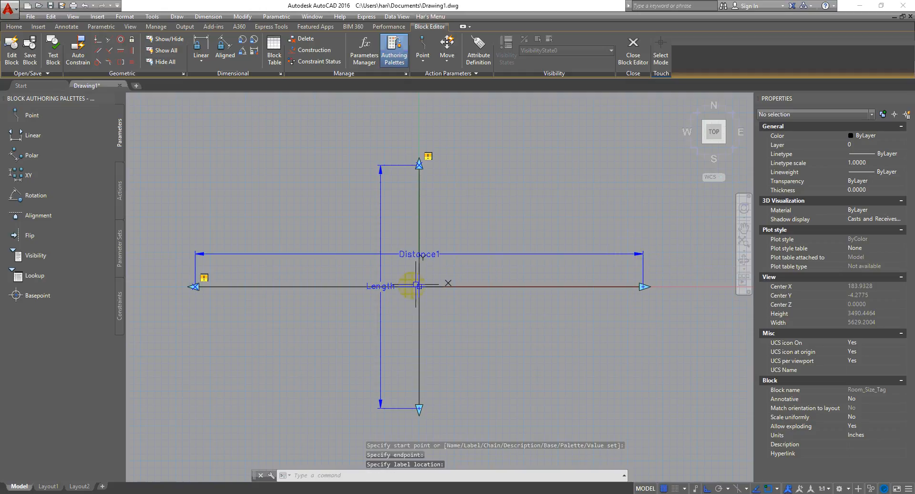
Set the vertical linear parameter's distance name to Width and clear the selection
click(385, 273)
click(380, 270)
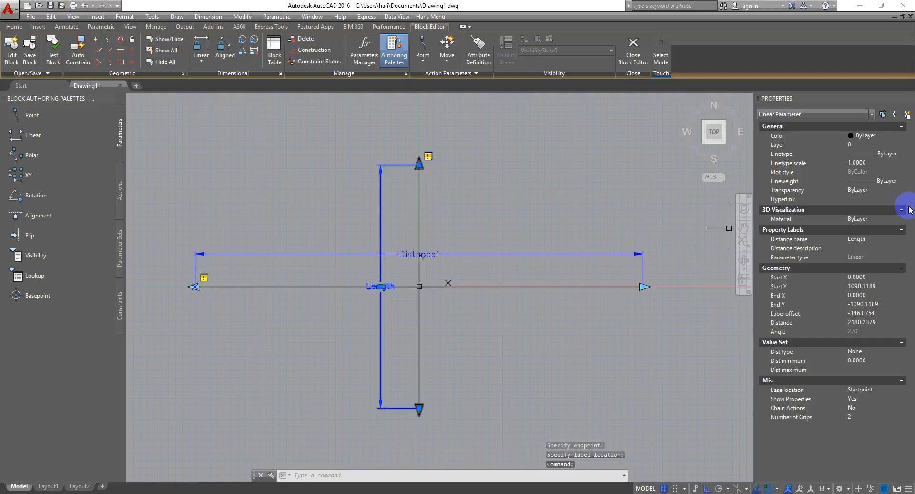
text(Width)
click(882, 247)
click(579, 262)
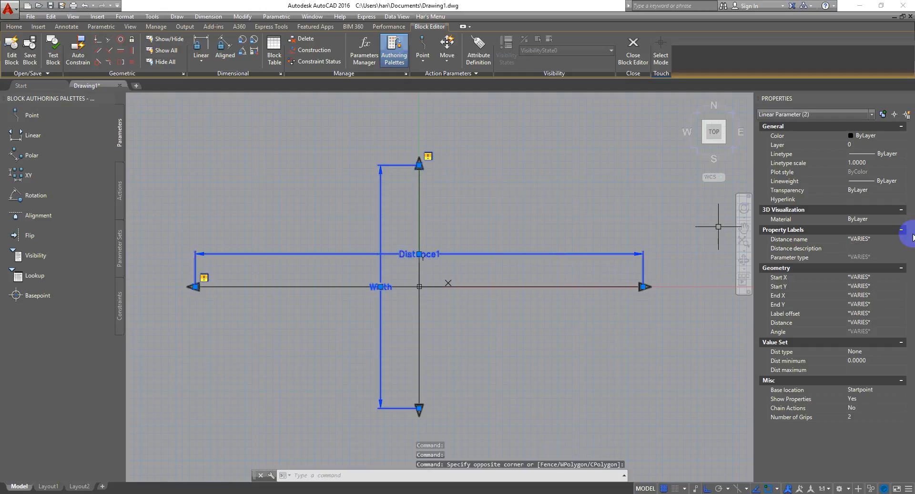
key(Escape)
key(Escape)
Set the horizontal linear parameter's distance name to Length and deselect it
click(619, 254)
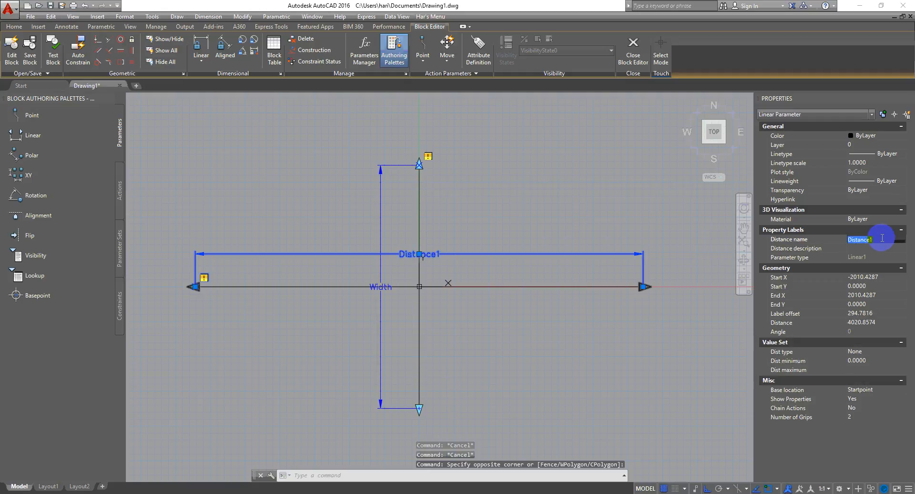
click(882, 237)
text(Length)
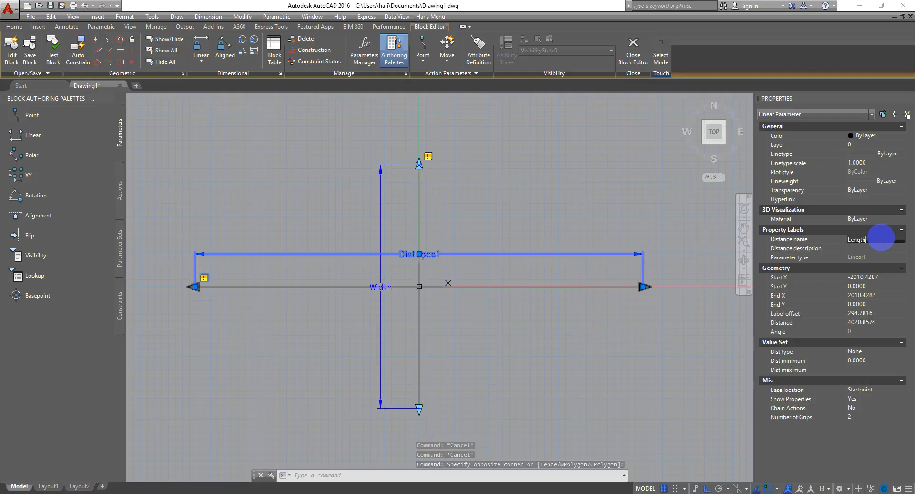
key(Return)
key(Escape)
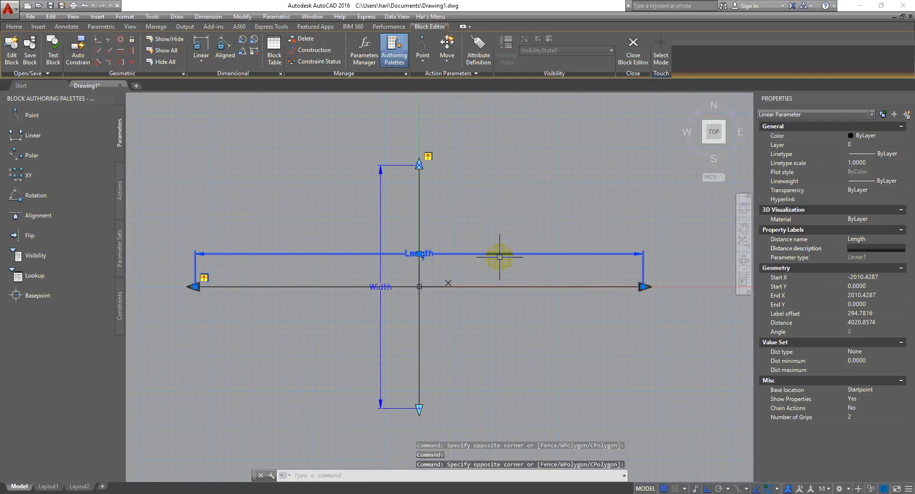
Add a Stretch action to the Width parameter's upper point, framing the upper end and selecting the vertical line
middle_drag(498, 255, 491, 261)
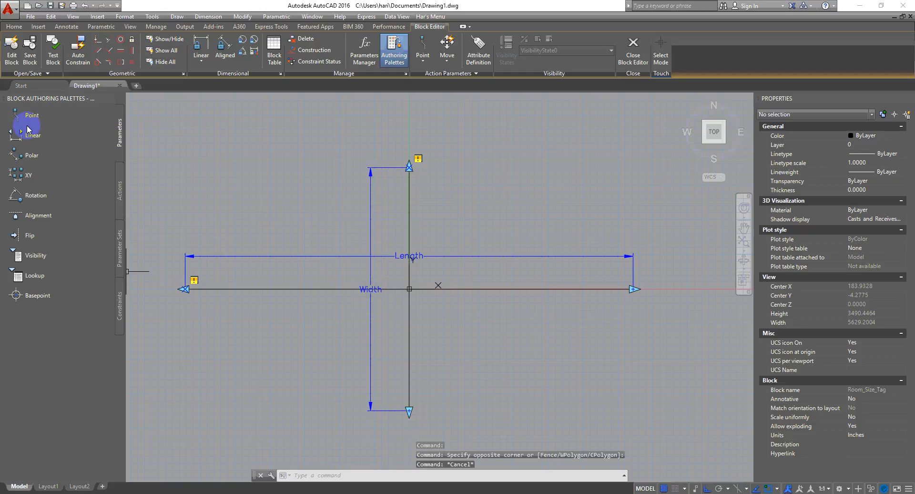
click(120, 191)
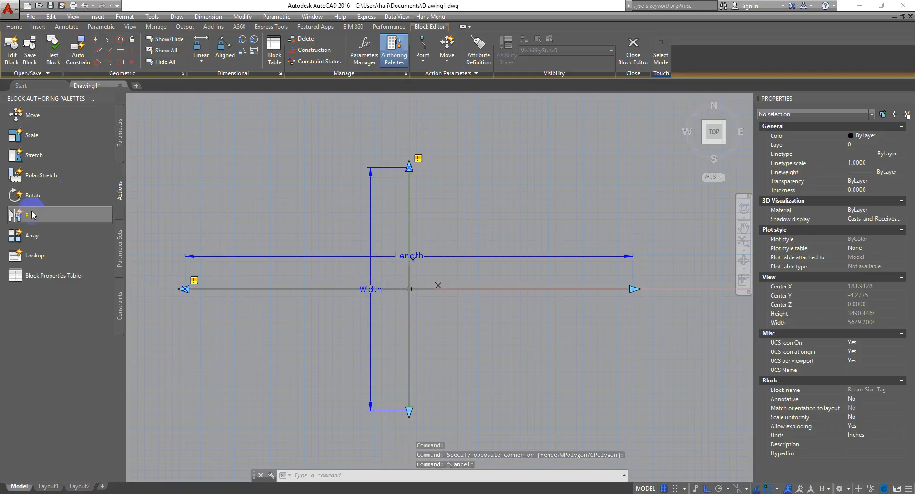
click(24, 160)
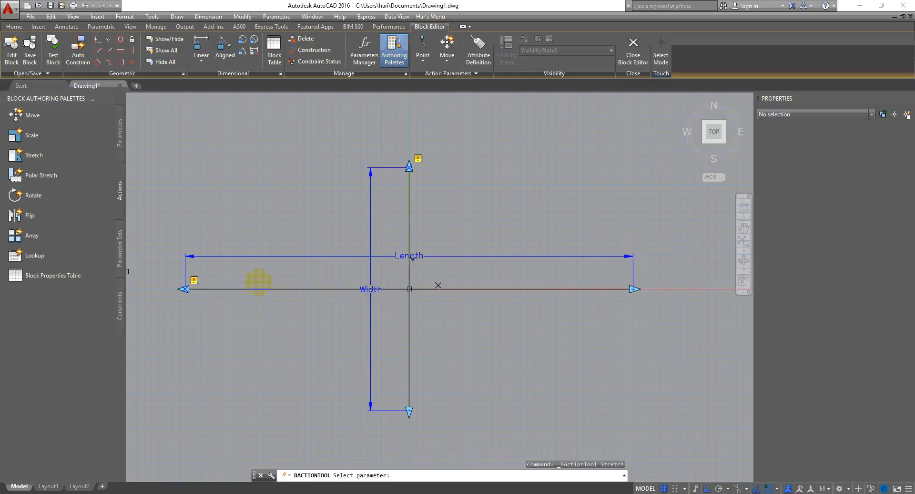
click(370, 201)
click(410, 166)
click(446, 132)
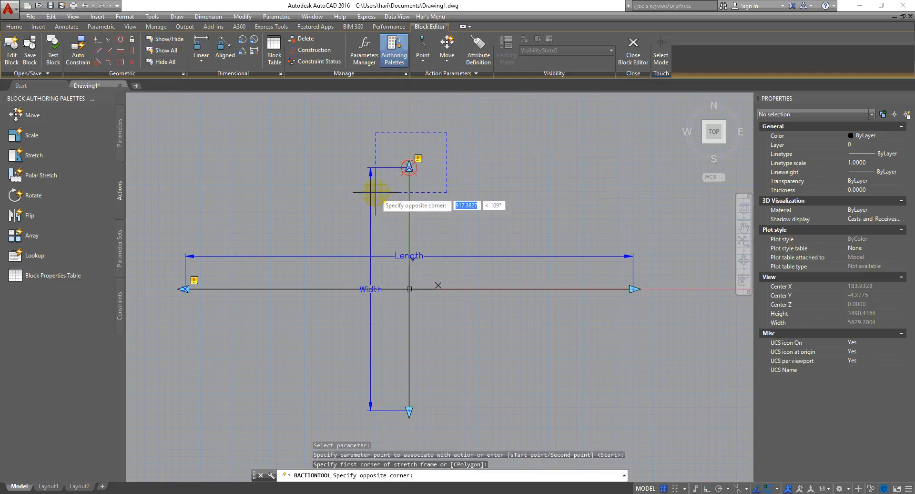
click(376, 192)
click(426, 213)
click(391, 228)
key(Return)
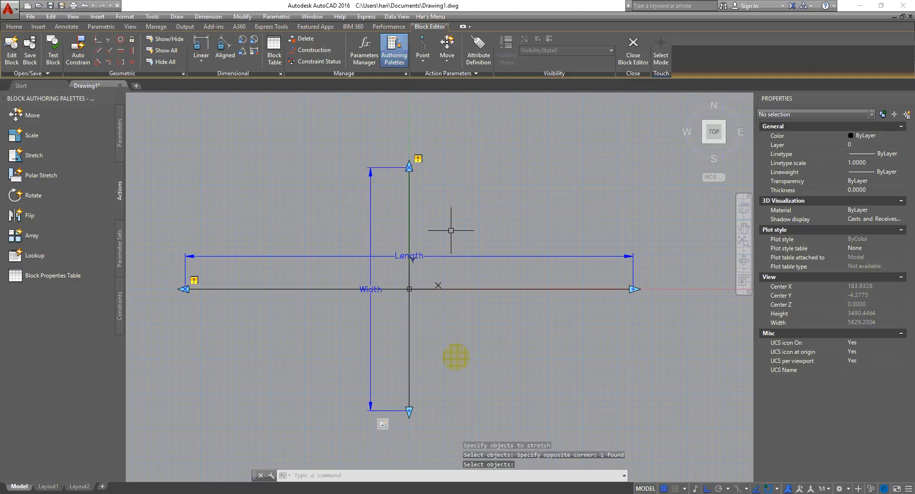
Add a Stretch action to the Width parameter's lower point, framing the lower end and selecting the vertical line
key(Return)
click(369, 394)
click(409, 410)
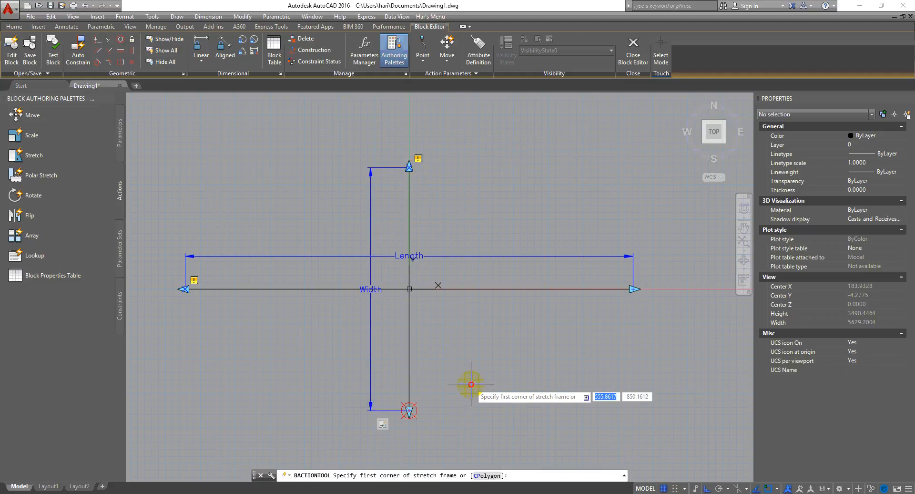
click(451, 372)
click(341, 434)
click(437, 347)
click(400, 349)
key(Return)
Add a Stretch action to the Length parameter's left point, framing the left end and selecting the horizontal line
key(Return)
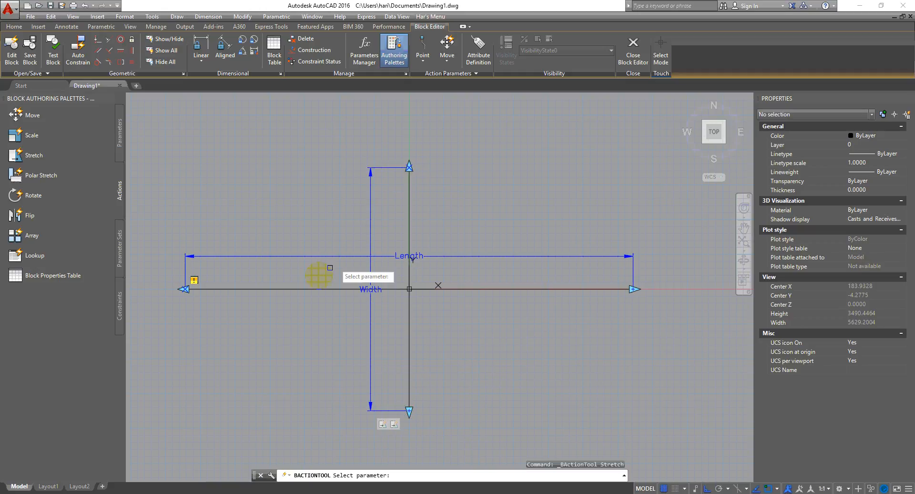
click(319, 256)
click(184, 289)
click(227, 219)
click(150, 320)
click(310, 270)
click(288, 303)
key(Return)
Add a Stretch action to the Length parameter's right point, framing the right end and selecting the horizontal line
key(Return)
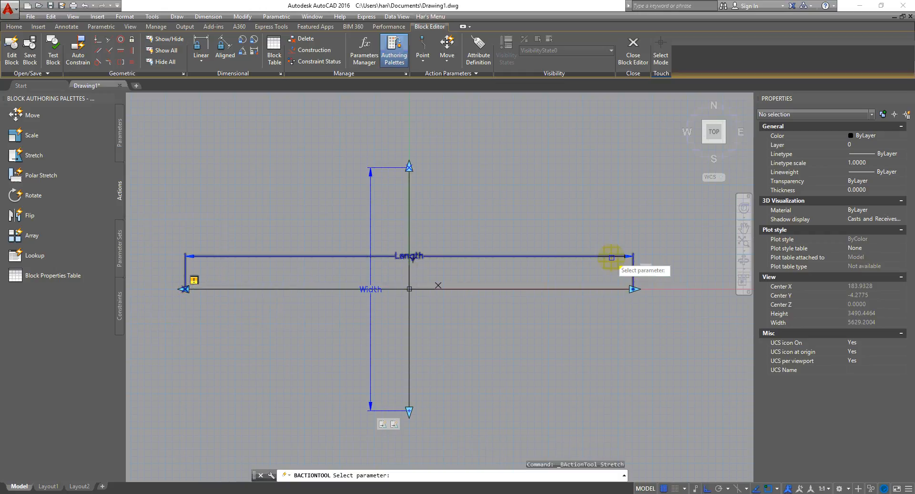
click(610, 258)
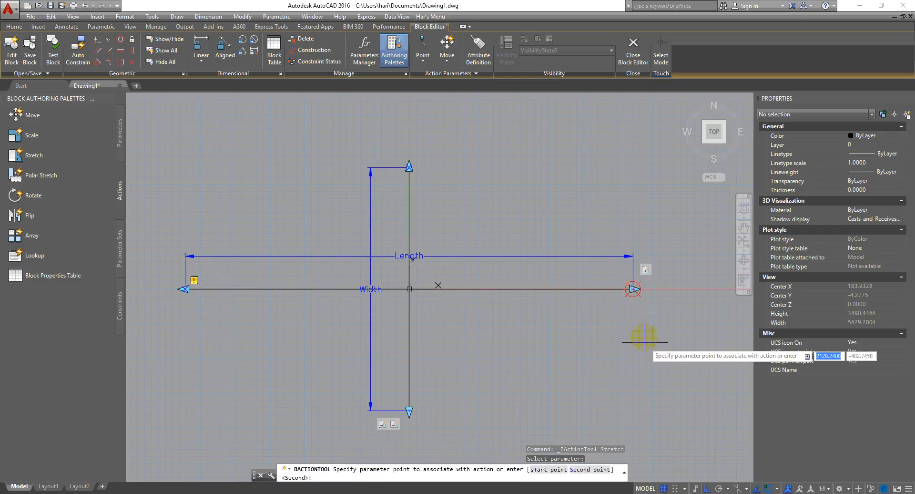
key(Return)
click(672, 236)
click(603, 314)
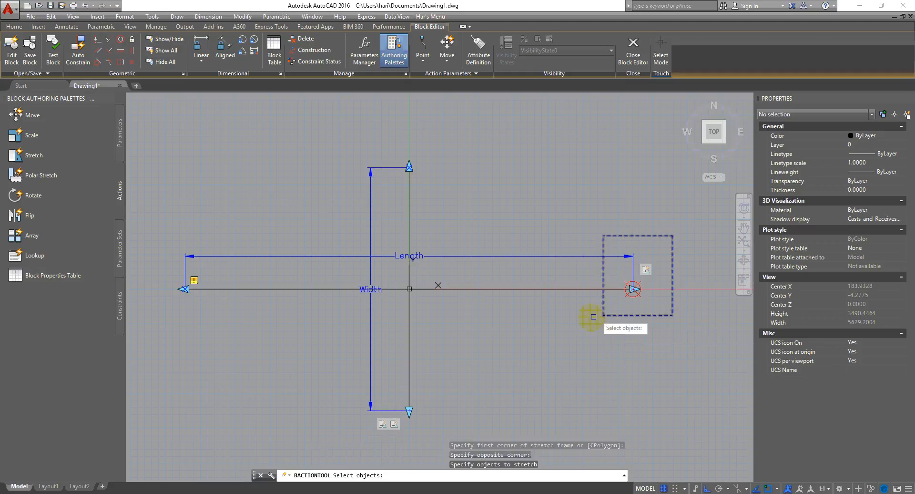
click(586, 277)
click(562, 313)
key(Return)
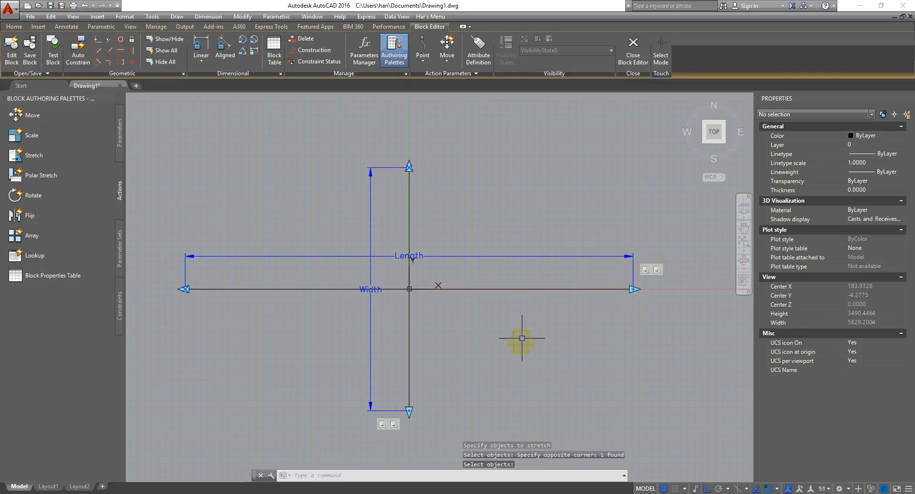
Close the block editor, saving the changes to the block
click(562, 347)
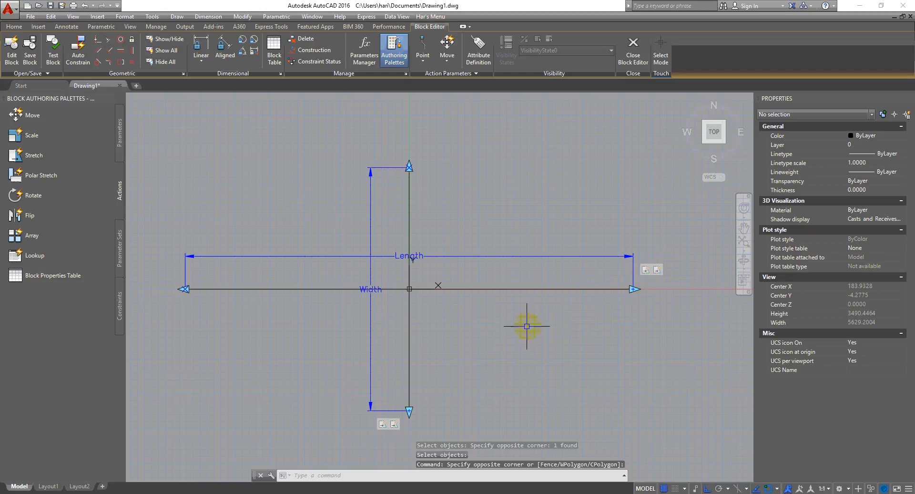
click(636, 52)
click(447, 233)
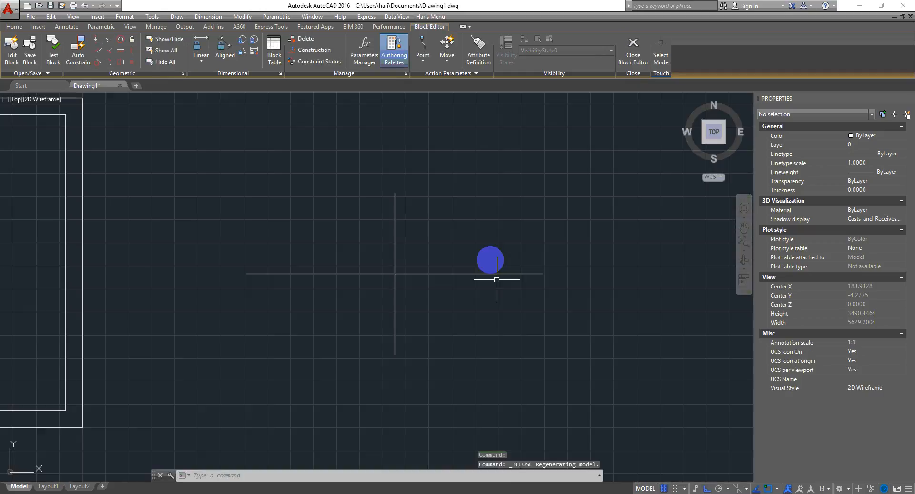
Test the block's stretch grips, pulling the vertical line to about 3671 and the horizontal line to about 4073, with its left end moved inward
click(394, 220)
click(394, 193)
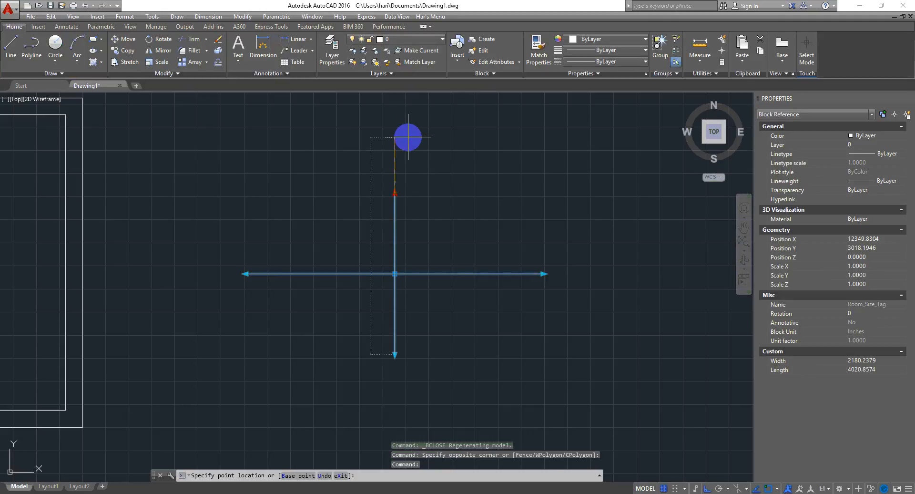
click(391, 360)
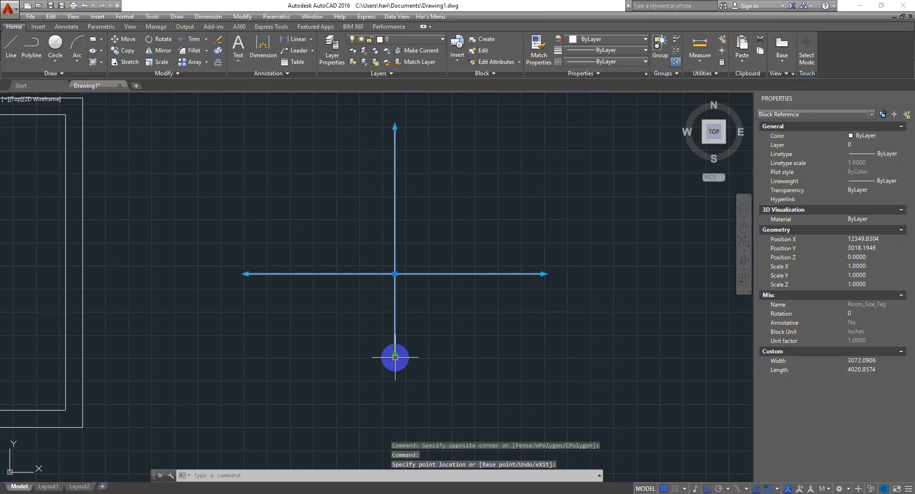
click(394, 400)
click(641, 274)
click(242, 274)
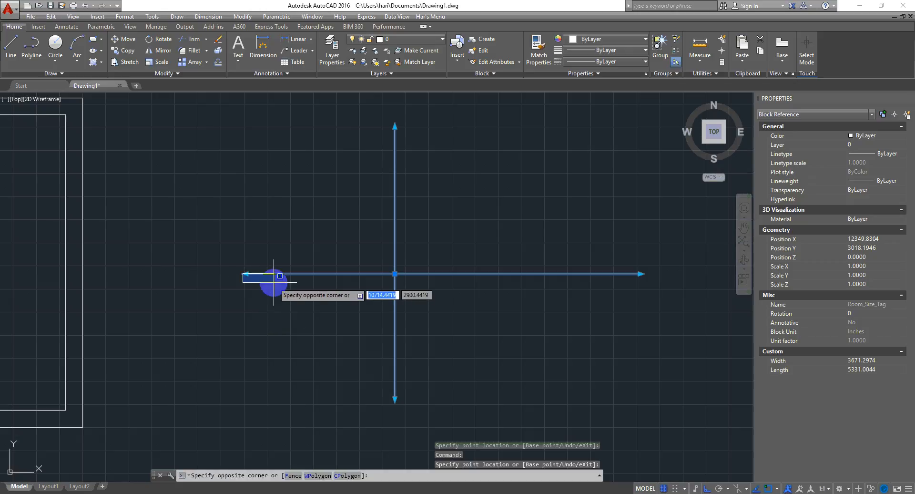
click(285, 311)
click(246, 273)
click(336, 274)
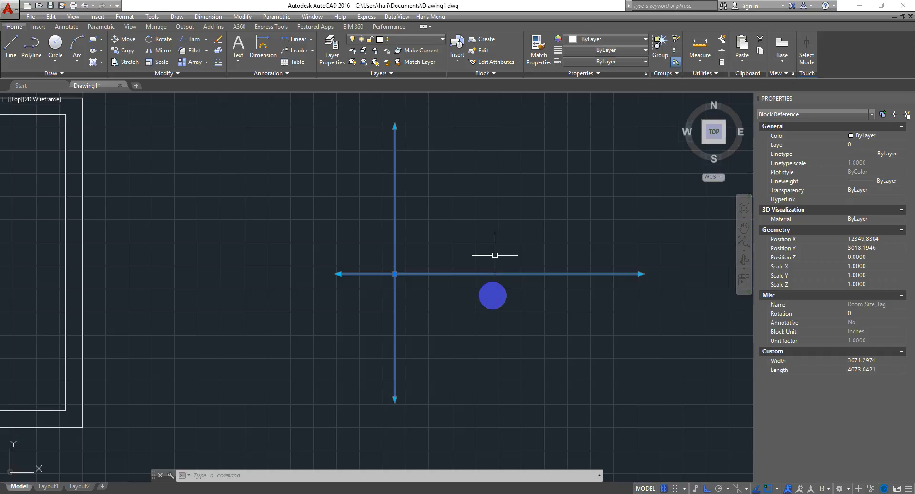
Open the block in the block editor and add a Move action to the Length parameter's right point, selecting the vertical line and Width parameter
right_click(451, 207)
click(494, 249)
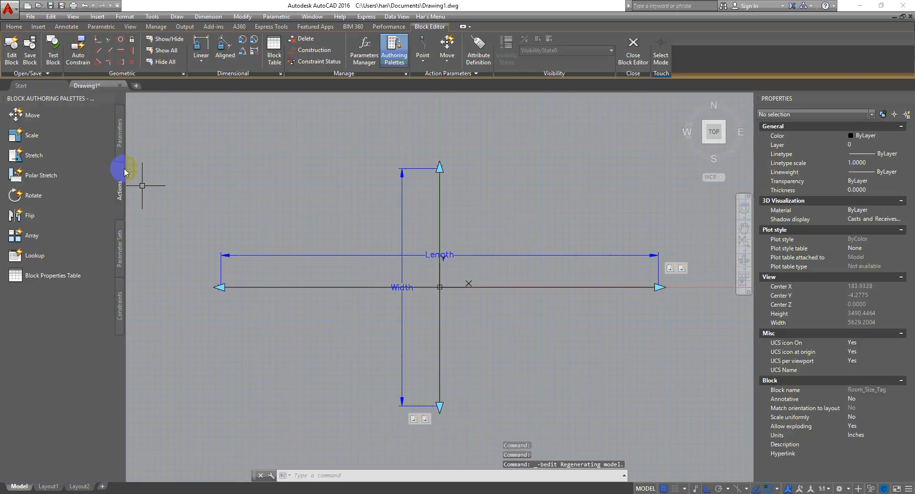
click(27, 110)
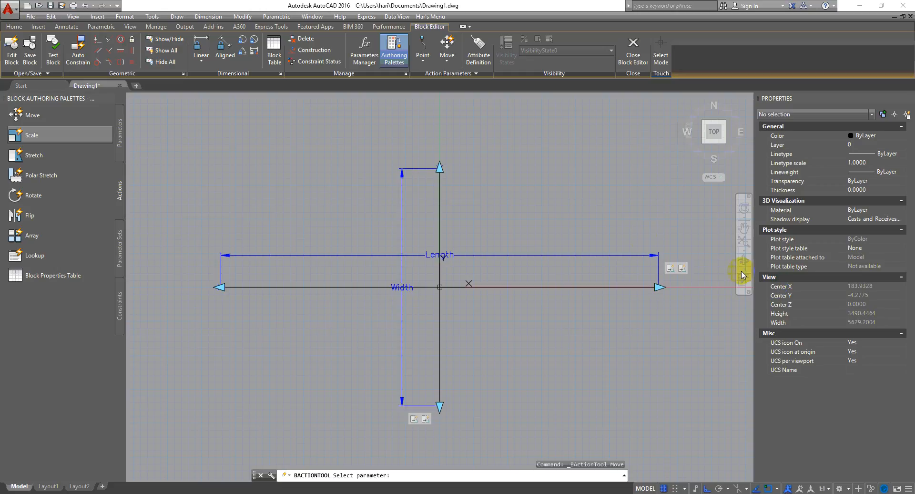
click(613, 254)
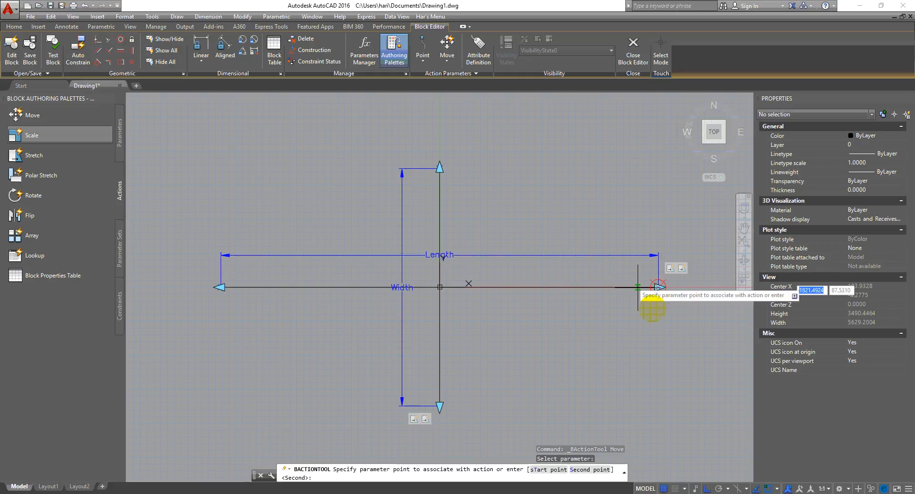
click(658, 329)
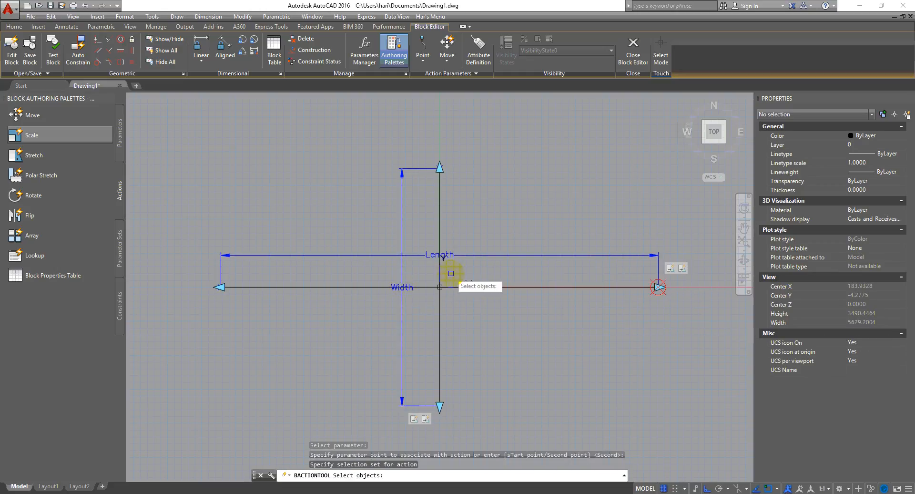
click(462, 192)
click(381, 209)
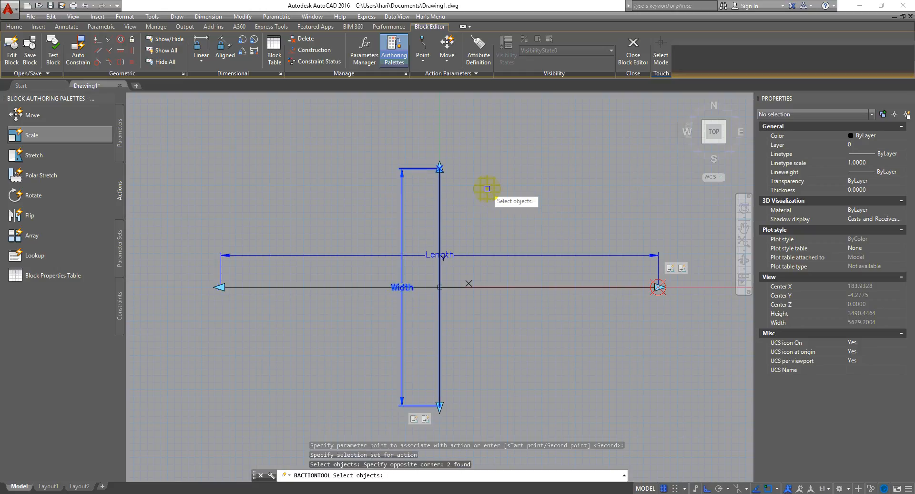
key(Return)
Add a Move action to the Length parameter's left point, selecting the vertical line and the Width parameter
key(Return)
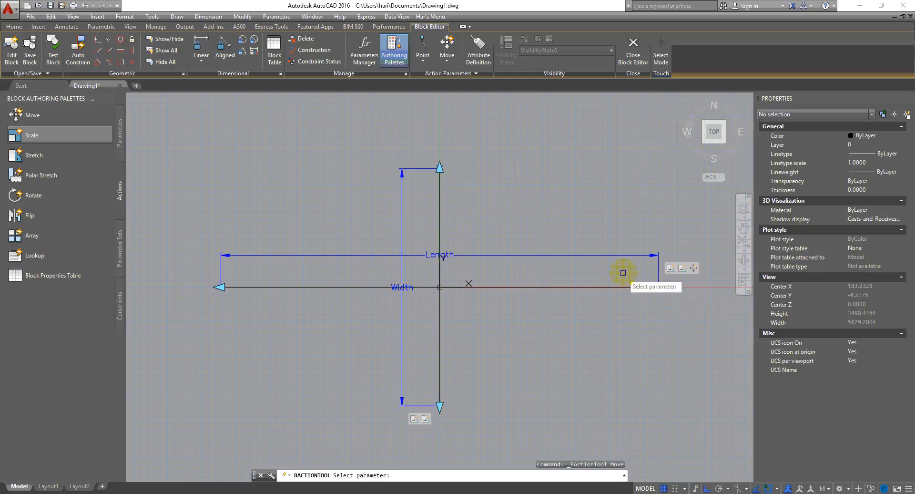
click(630, 255)
click(220, 287)
click(453, 199)
click(394, 221)
key(Return)
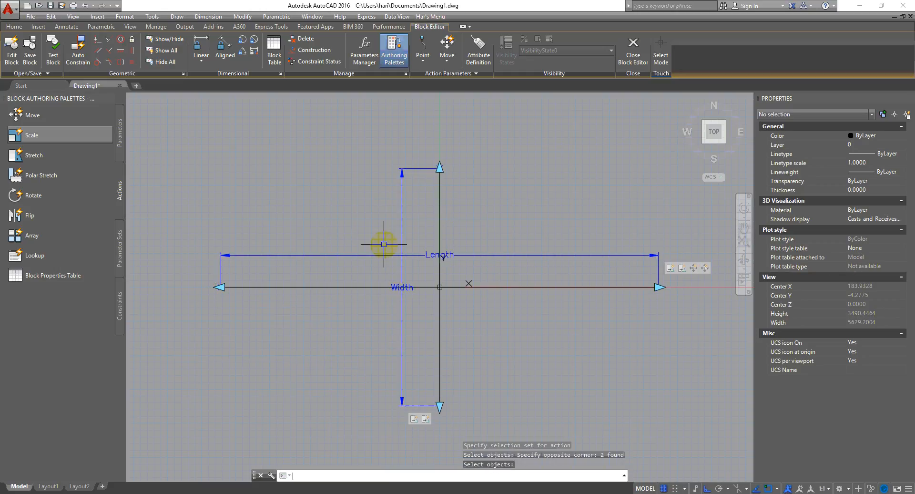
Add a Move action to the Width parameter's upper point, selecting the horizontal line and the Length parameter
key(Return)
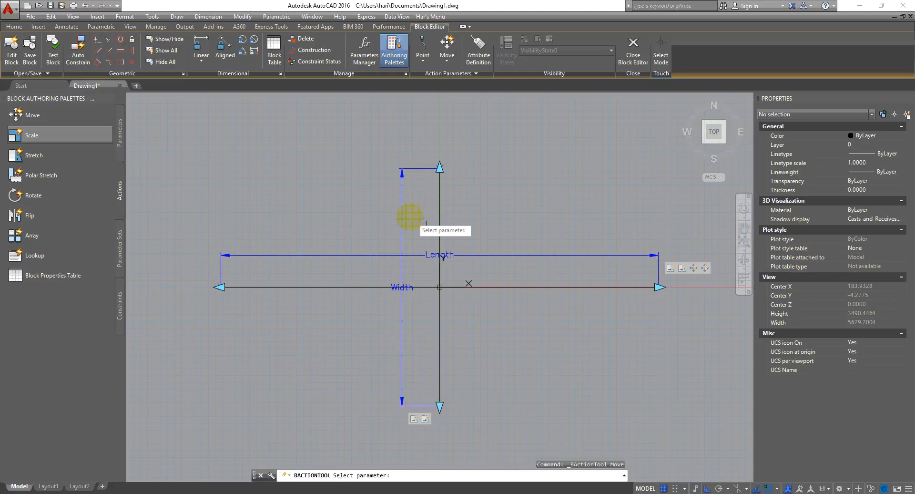
click(401, 218)
click(439, 168)
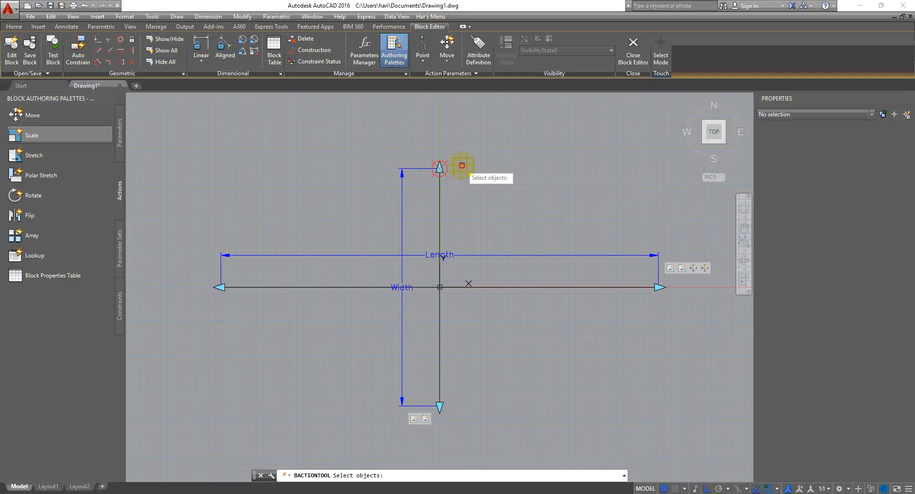
click(566, 238)
click(548, 321)
key(Return)
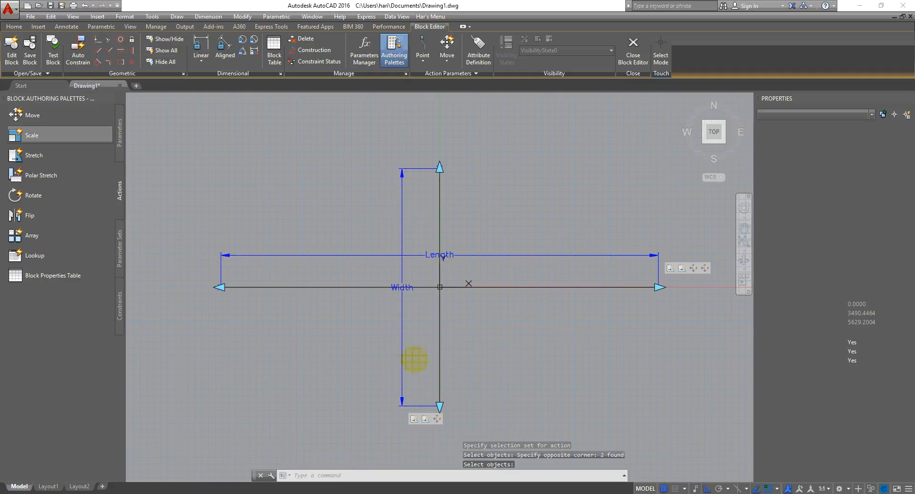
Add a Move action to the Width parameter's lower point, selecting the horizontal line and the Length parameter
key(Return)
click(402, 367)
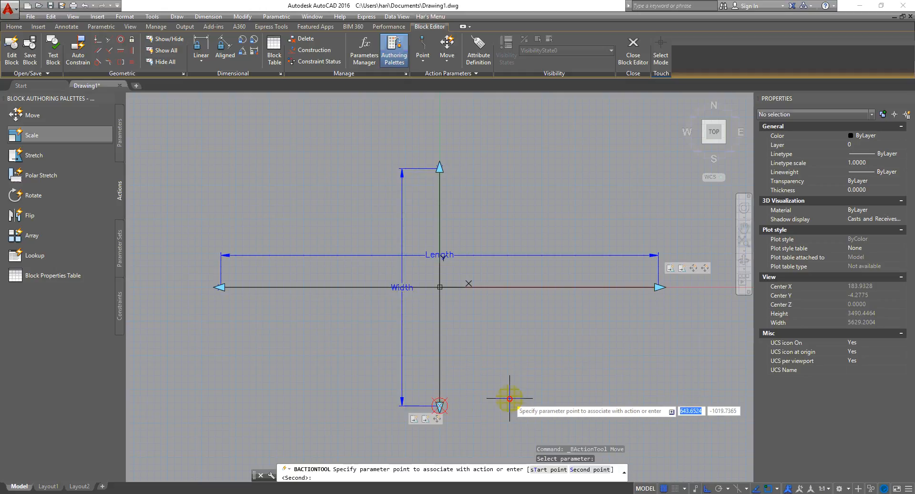
key(Return)
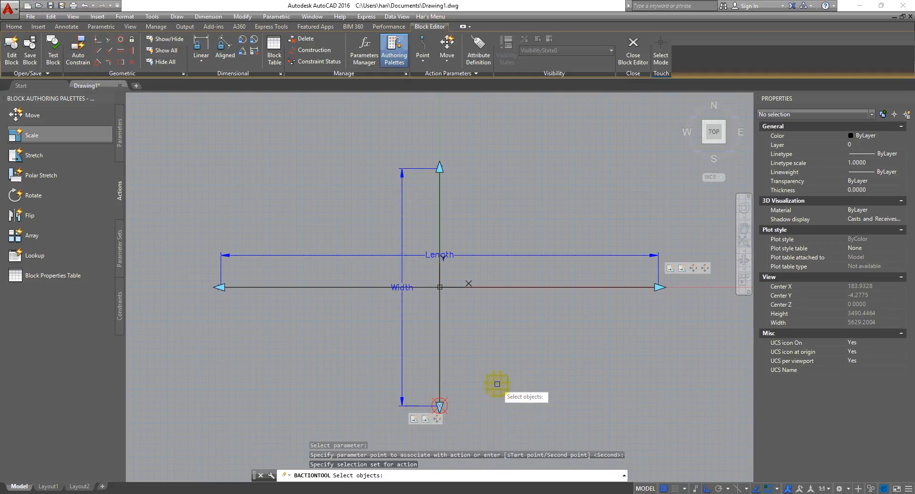
click(620, 329)
click(586, 195)
key(Return)
middle_drag(505, 398, 438, 381)
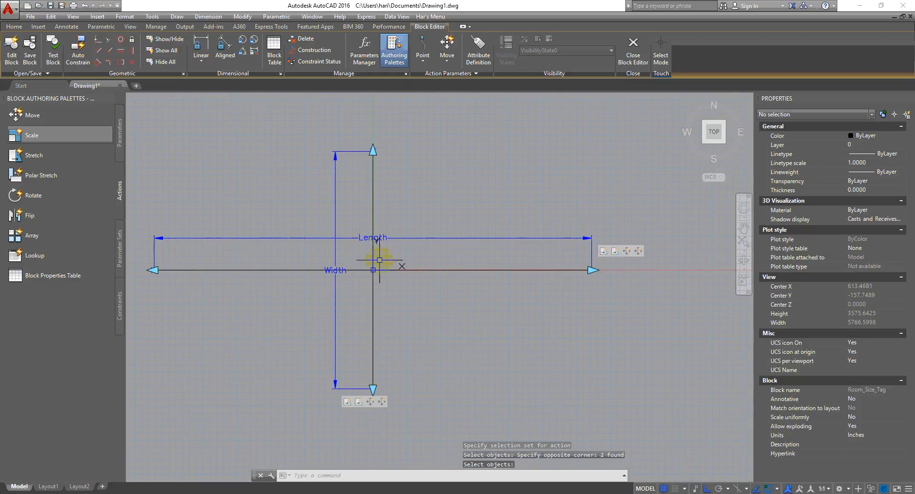
click(416, 287)
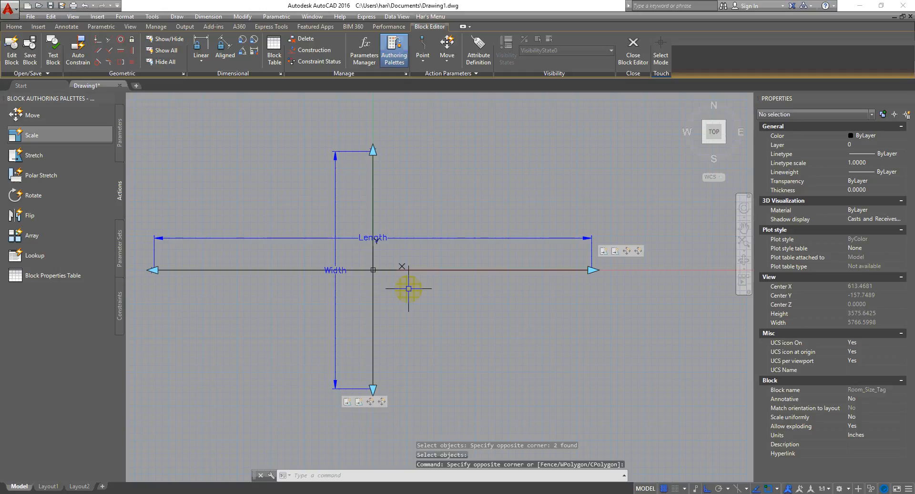
Close the block editor and save the parameter changes to the Room_Size_Tag block
click(633, 51)
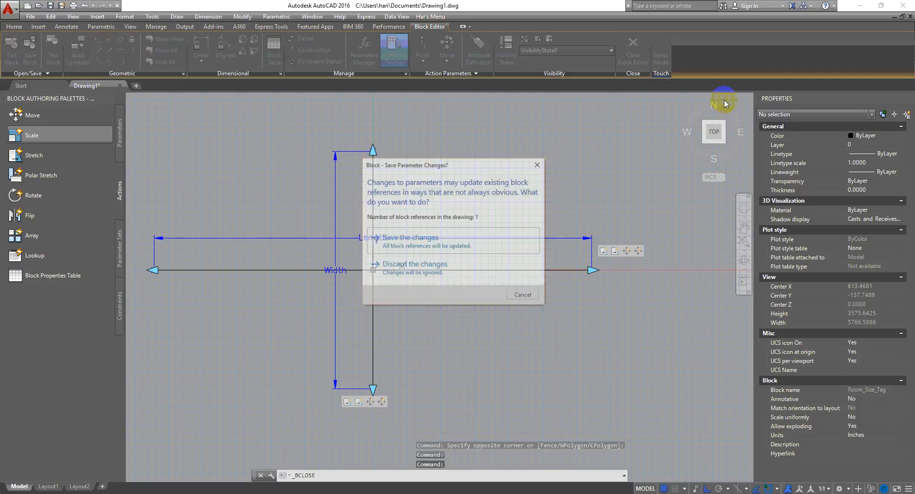
click(496, 250)
click(490, 314)
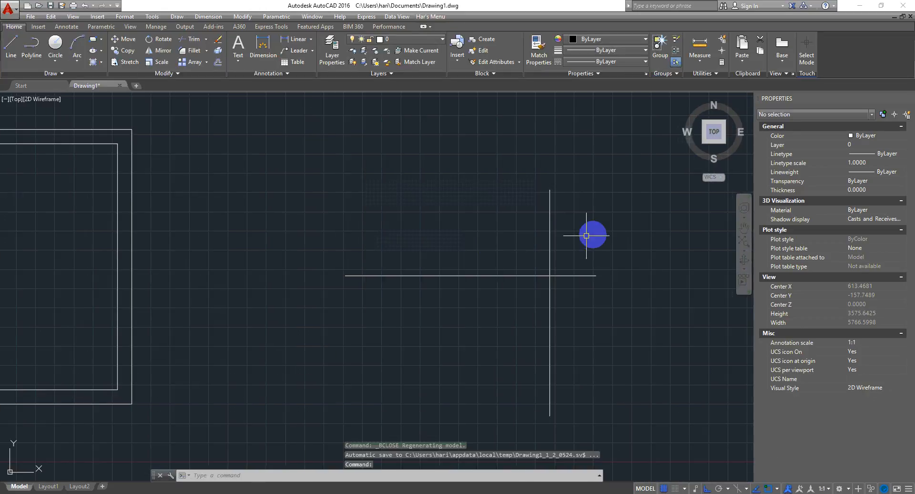
Reset the block reference and test it by stretching the horizontal line's right end to a length of about 5543
right_click(434, 192)
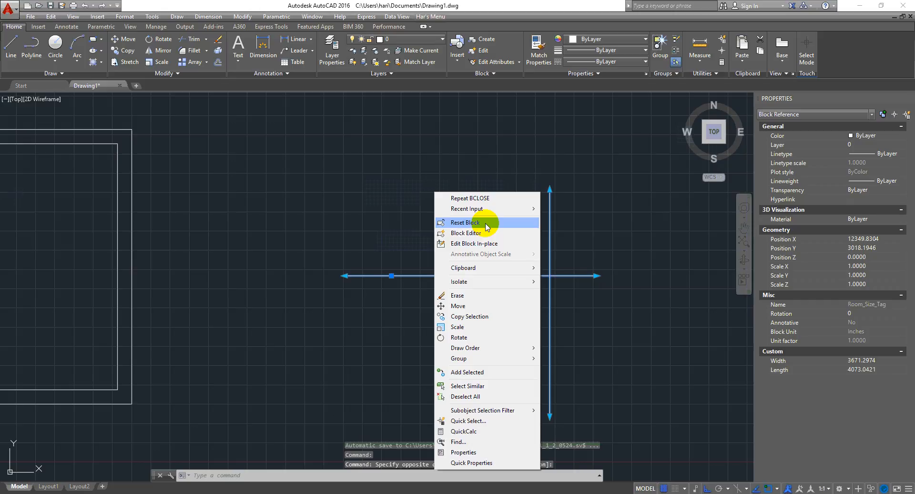
click(487, 226)
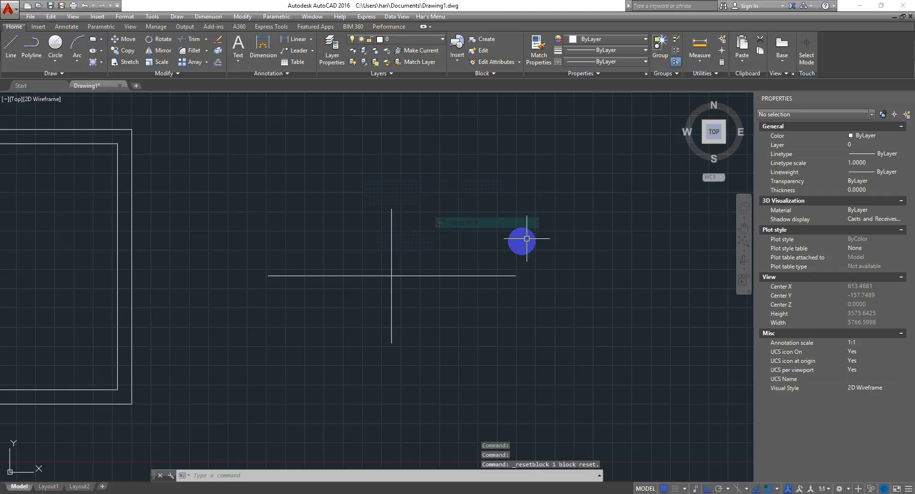
click(515, 276)
click(610, 275)
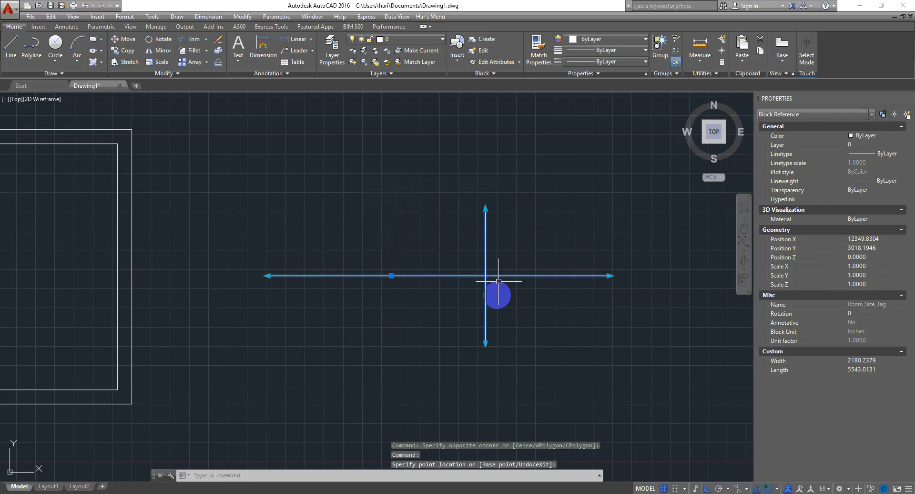
Reopen the block in the block editor and set the distance multiplier of both Length Move actions to 0.5
right_click(501, 185)
click(507, 227)
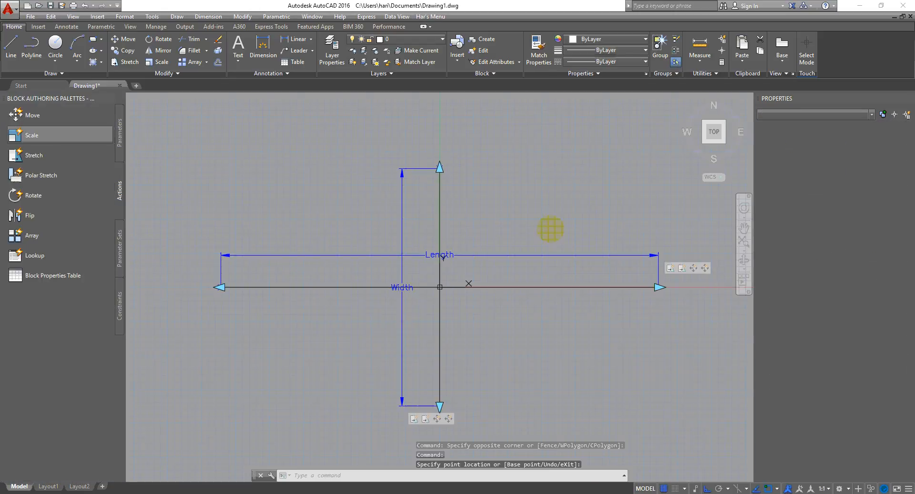
click(694, 270)
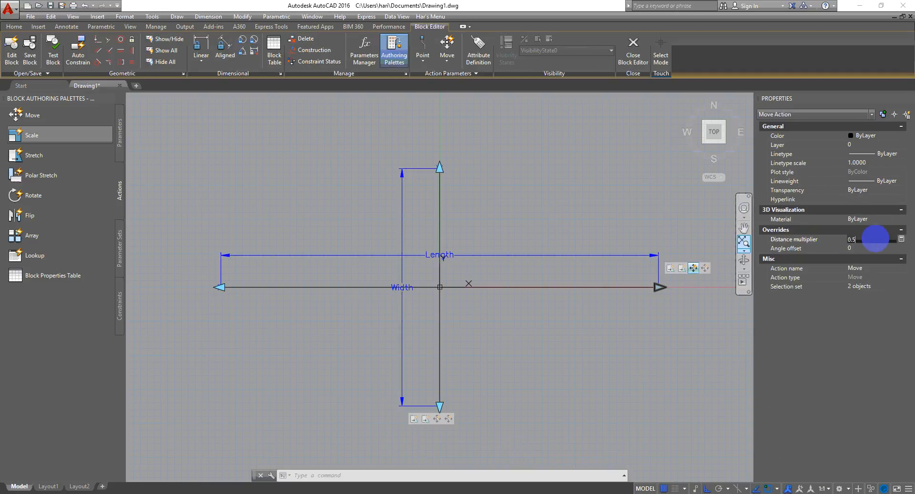
key(Return)
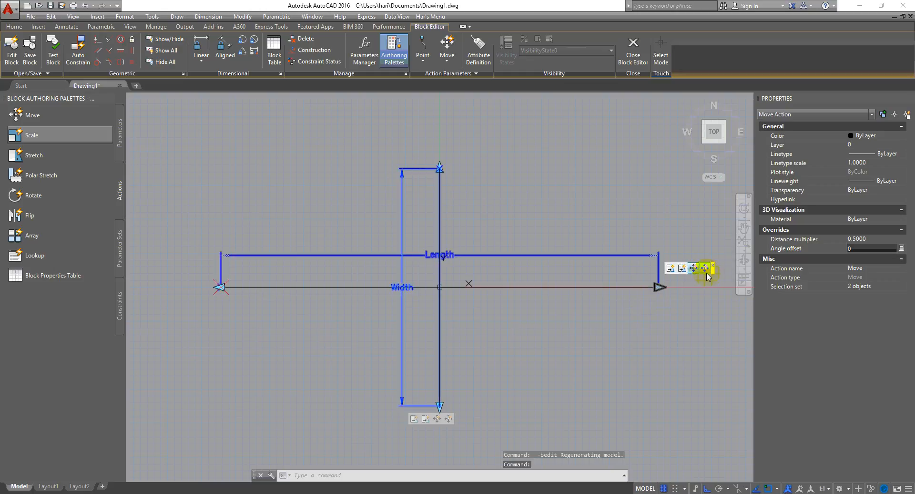
click(705, 268)
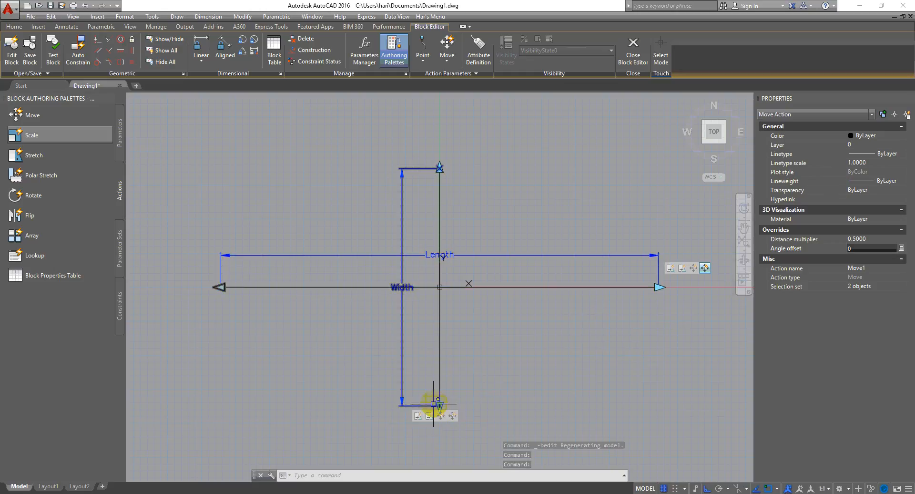
Set the distance multiplier of both Move actions on the Width parameter to 0.5
click(441, 418)
click(877, 240)
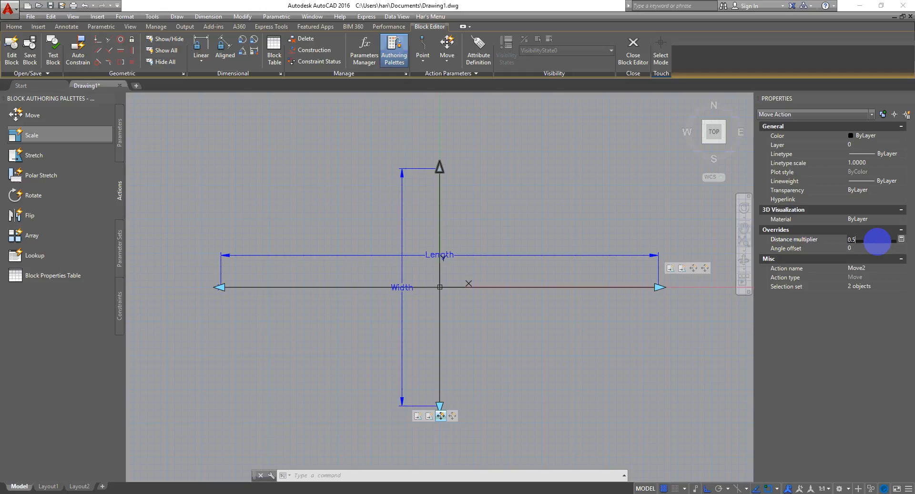
text(0.5)
key(Tab)
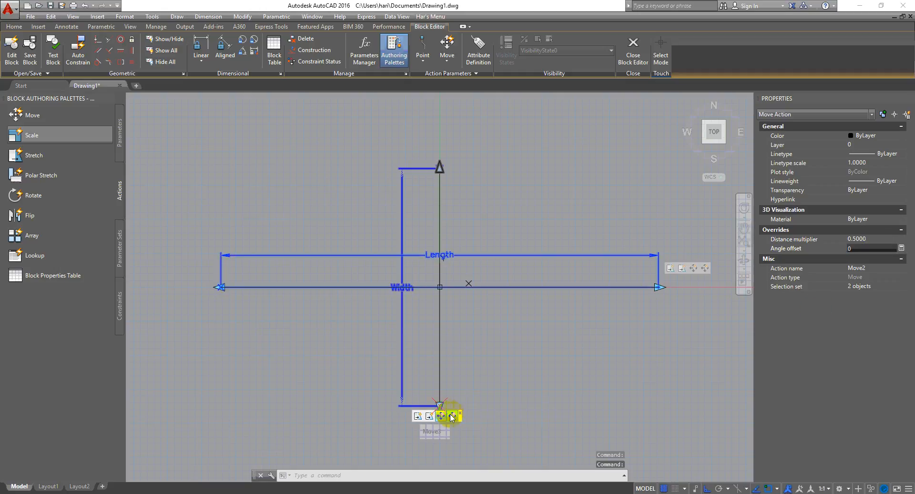
click(452, 417)
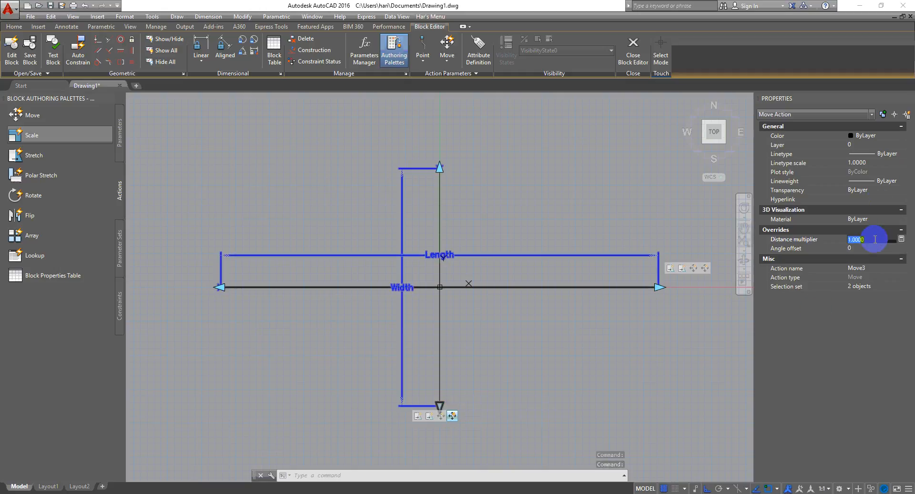
key(Tab)
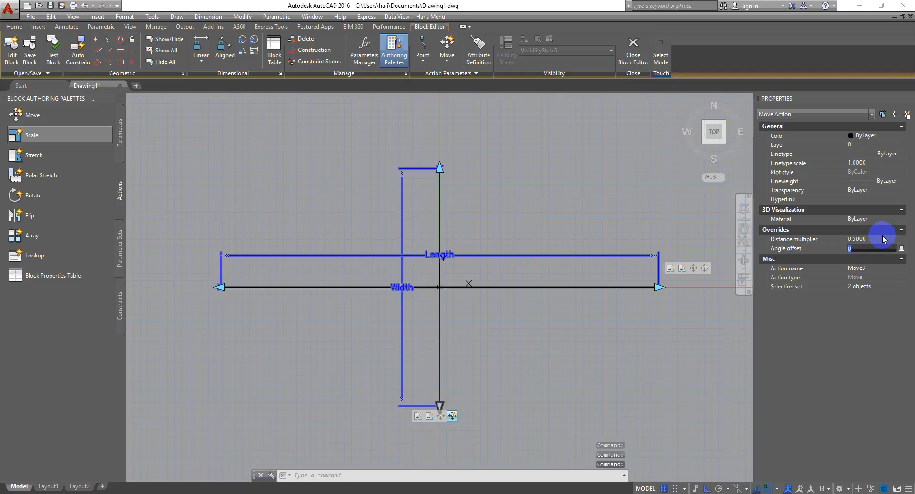
click(573, 307)
click(556, 337)
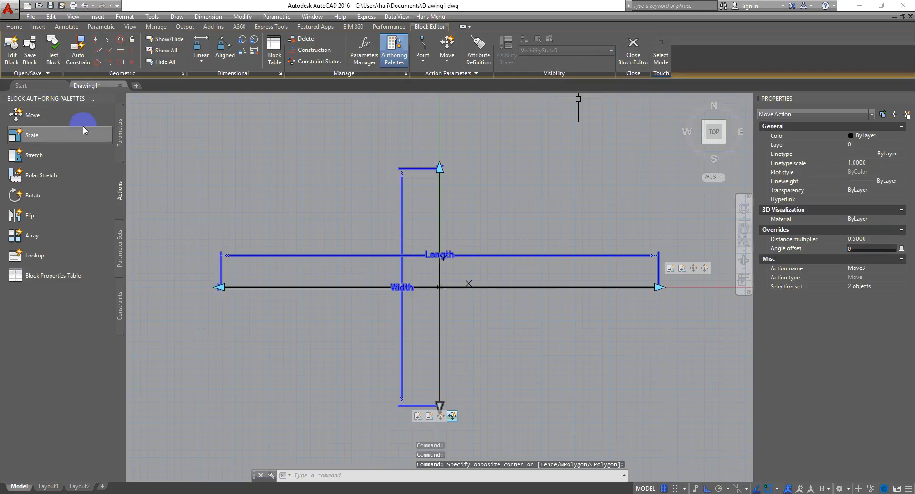
Test the block in a test window, stretching its right end to a Length of about 5763 and its upper end to a Width of about 3845
click(53, 58)
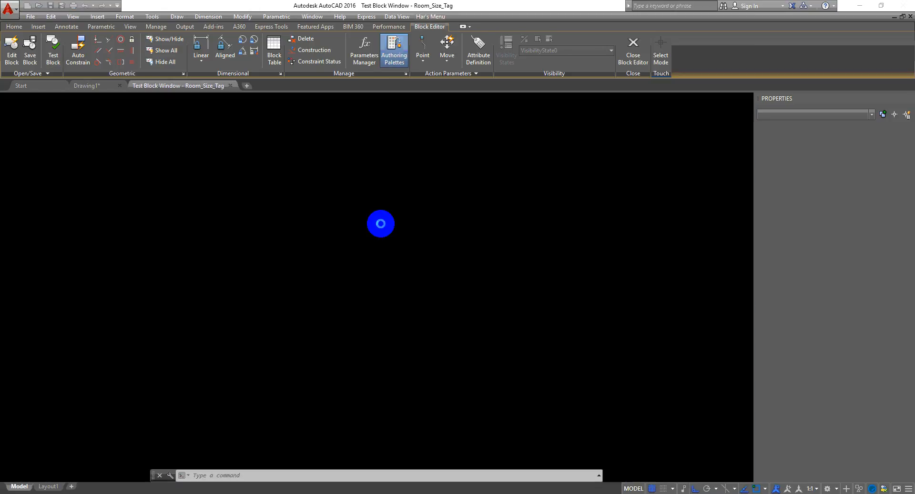
click(387, 325)
click(358, 349)
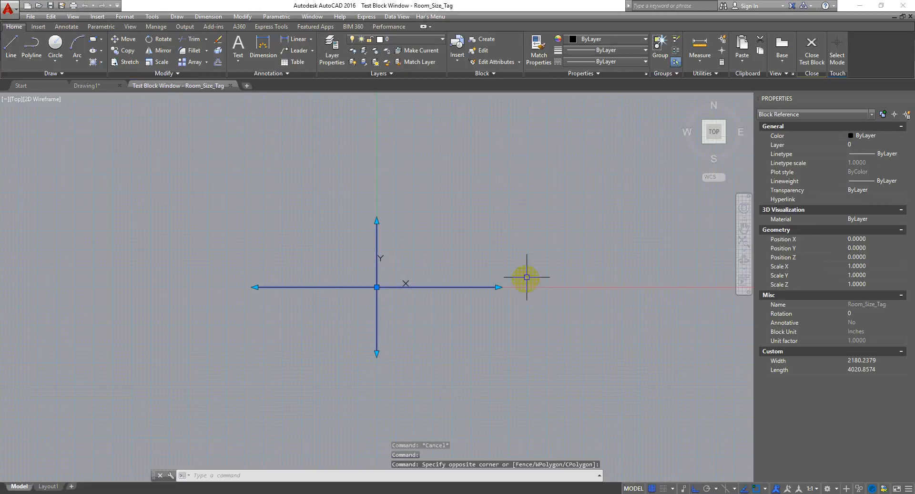
click(498, 287)
click(588, 306)
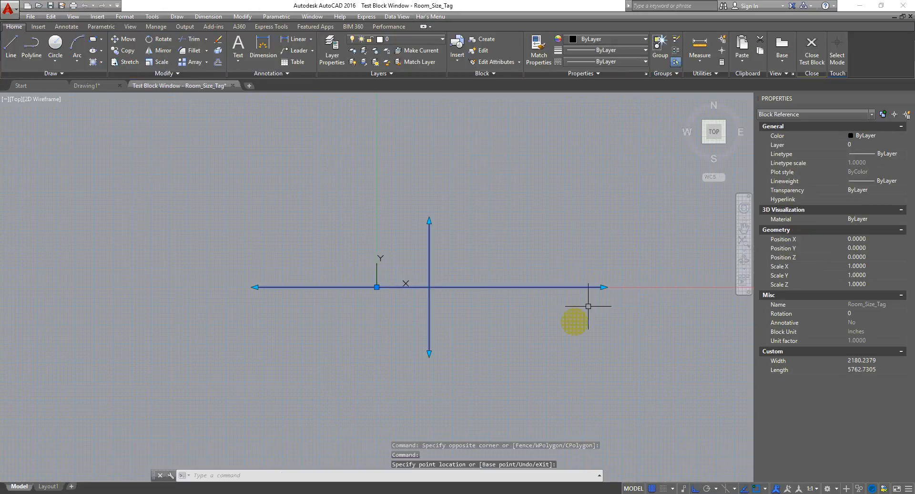
click(435, 122)
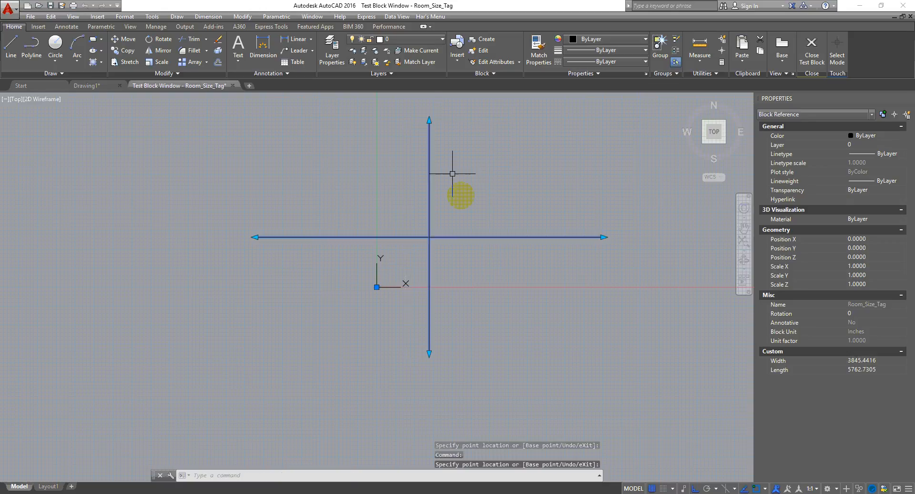
Try to open the block editor from the test window, and close the test block window
right_click(483, 173)
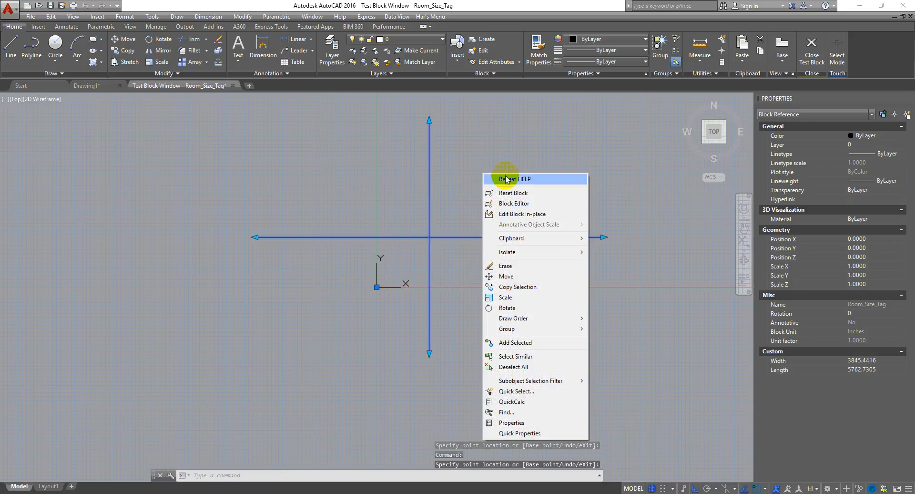
click(528, 204)
click(553, 189)
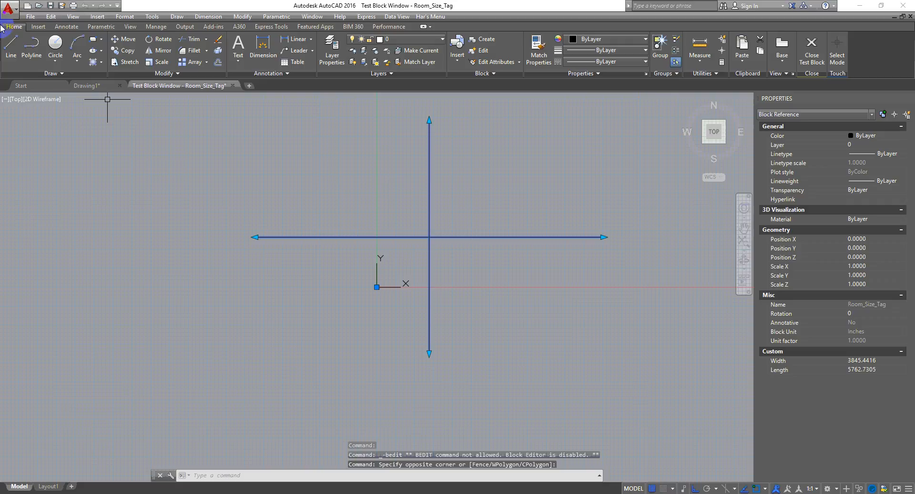
click(812, 50)
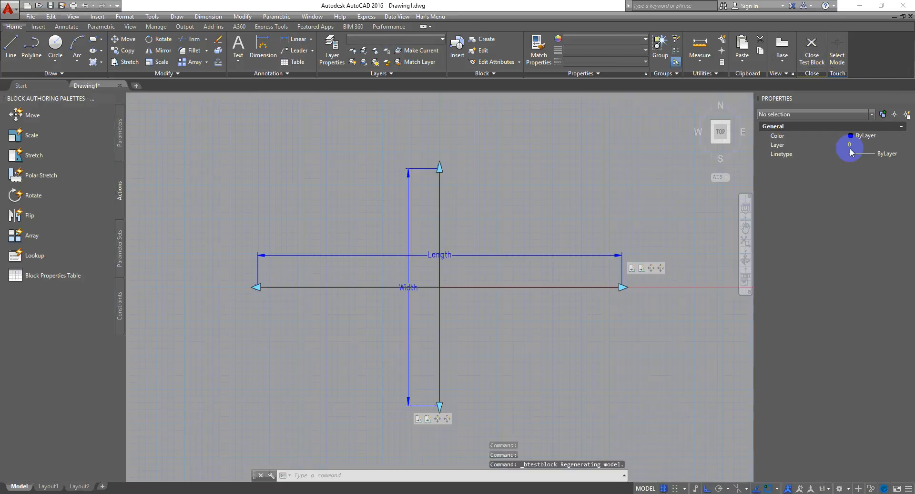
Start an attribute definition in the block with the tag RoomText and make it constant
click(544, 347)
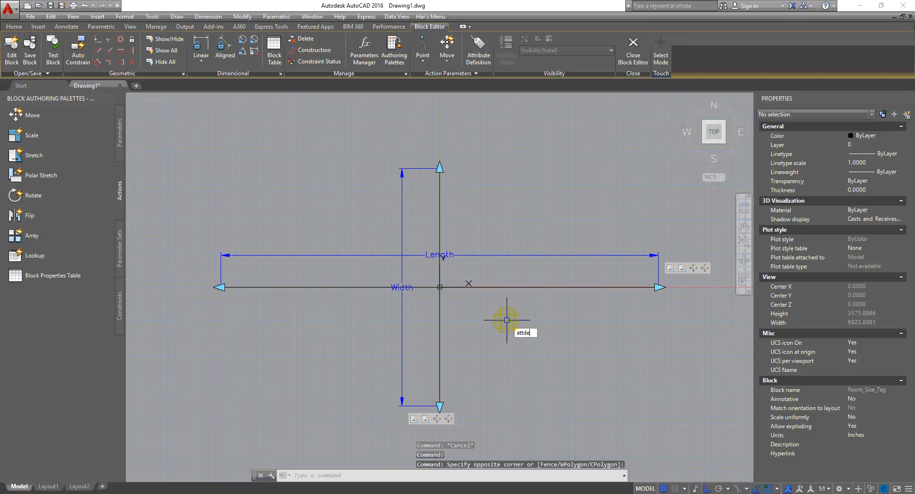
text(attdef)
key(Return)
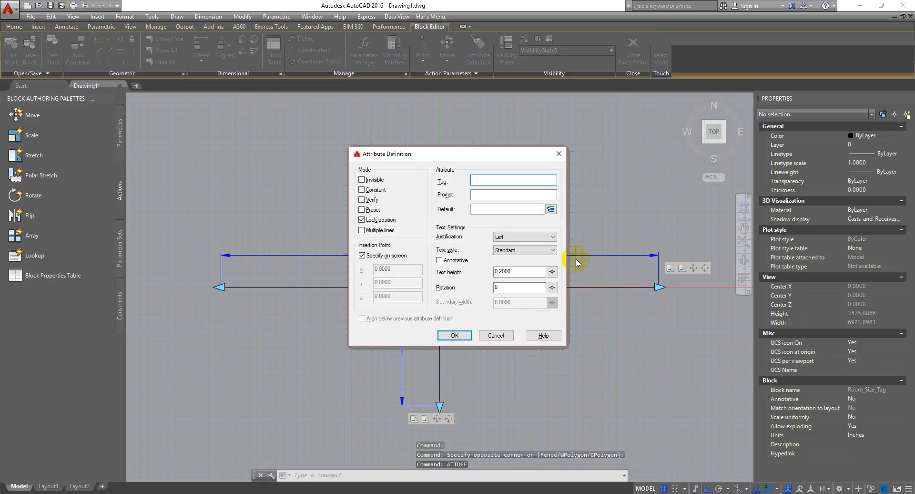
drag(494, 154, 577, 149)
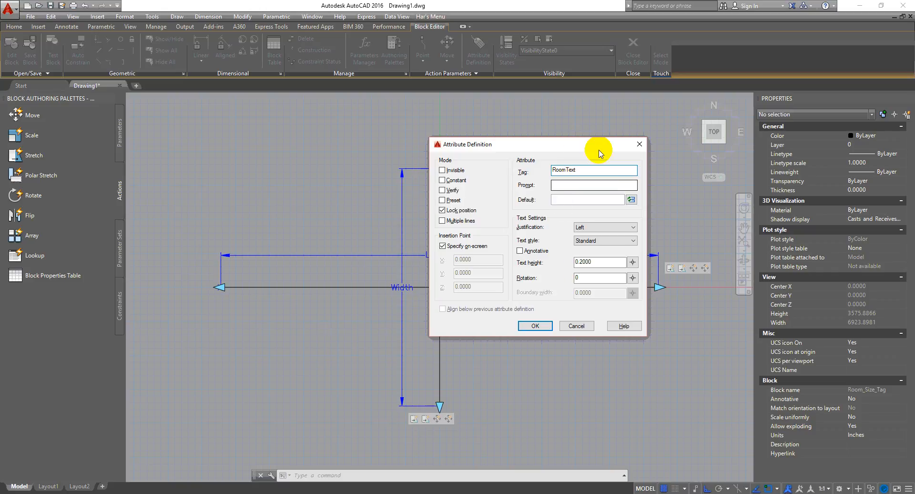
drag(588, 143, 689, 104)
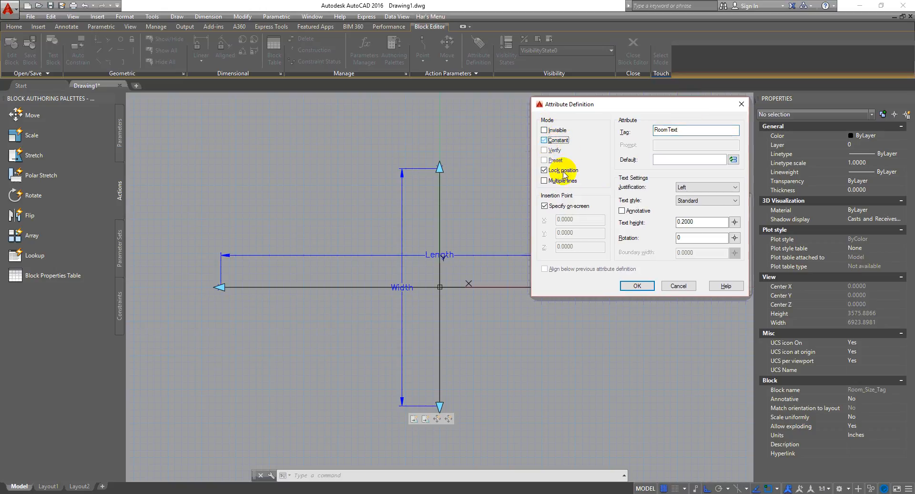
click(544, 140)
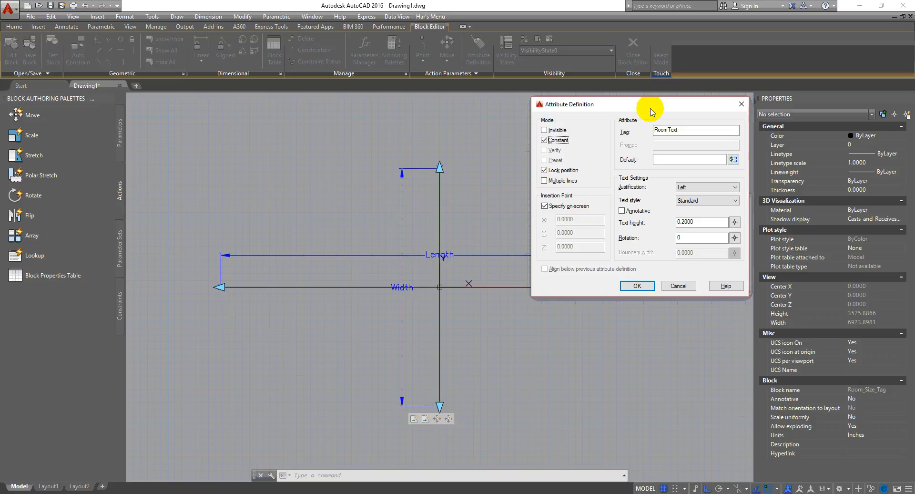
mouse_move(664, 104)
mouse_down()
mouse_move(371, 99)
mouse_move(266, 128)
mouse_move(272, 114)
mouse_up()
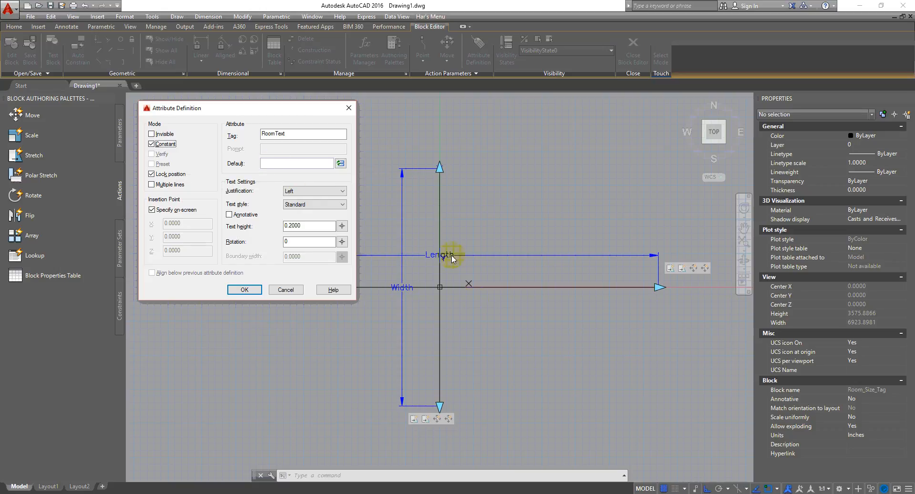
click(285, 163)
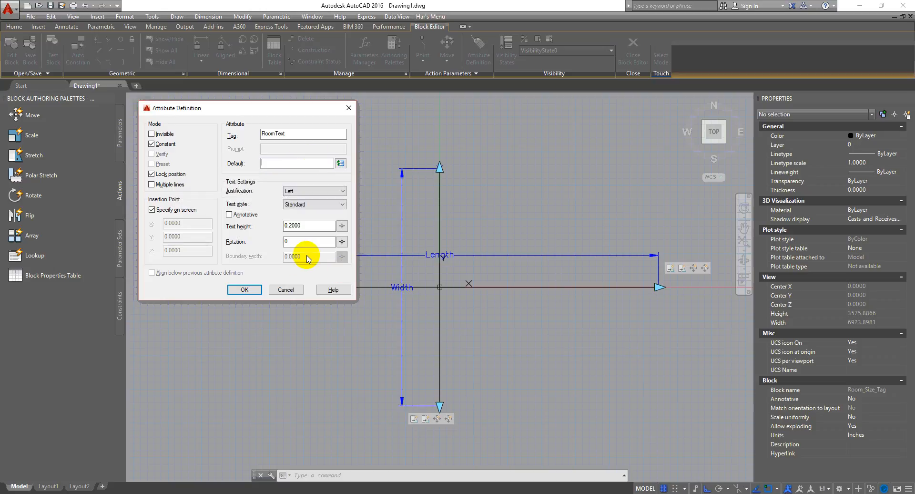
Make the attribute multiple-line, annotative and middle-center justified in the Standard style, and place it where the two lines cross
click(152, 185)
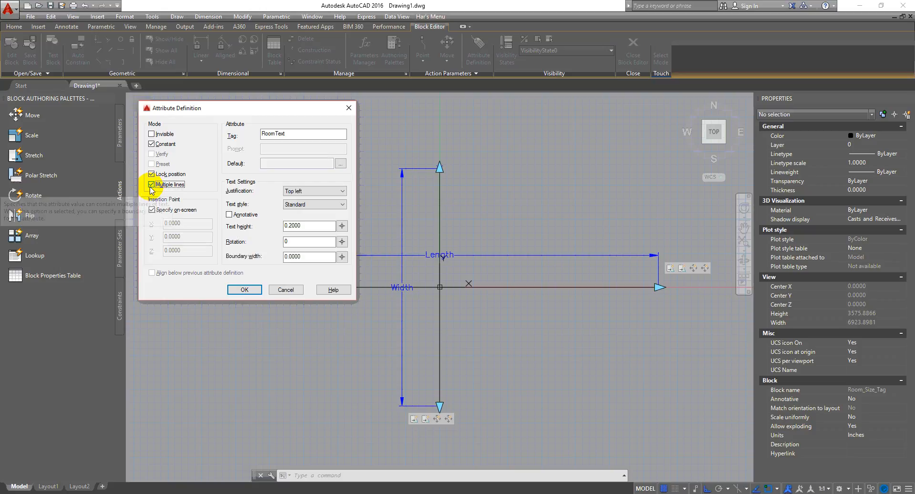
click(341, 191)
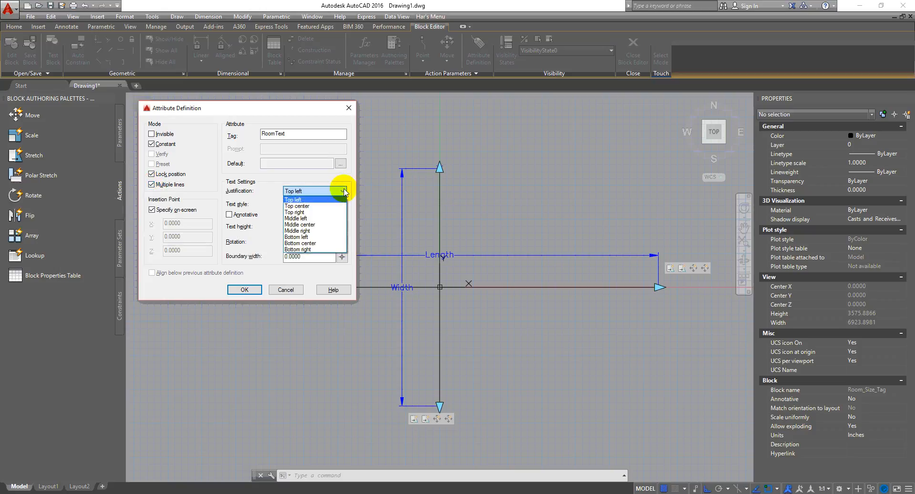
click(328, 225)
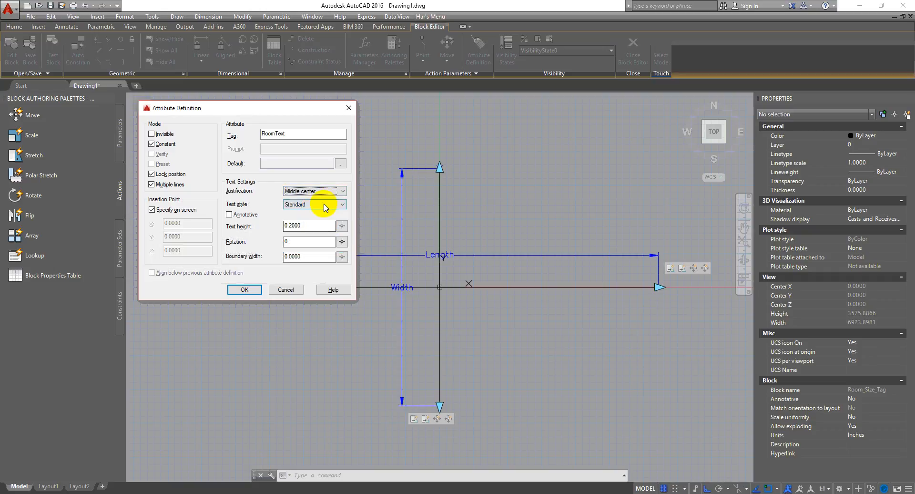
click(327, 204)
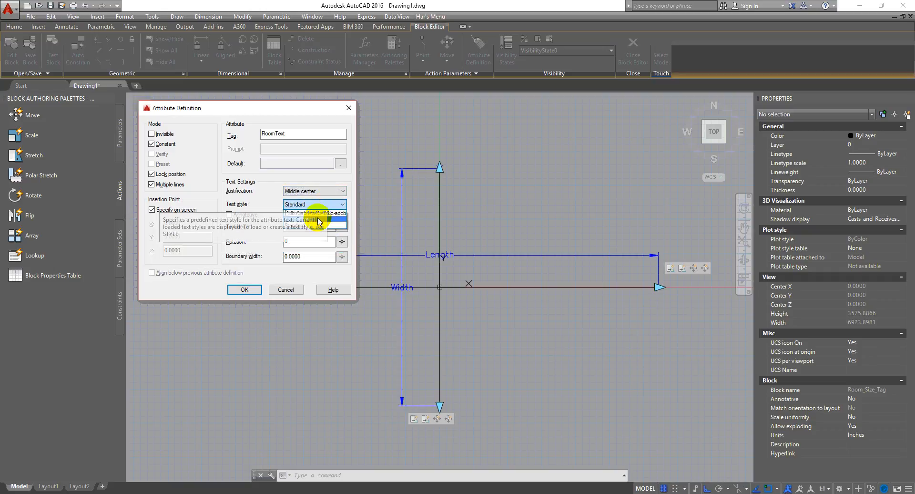
click(343, 178)
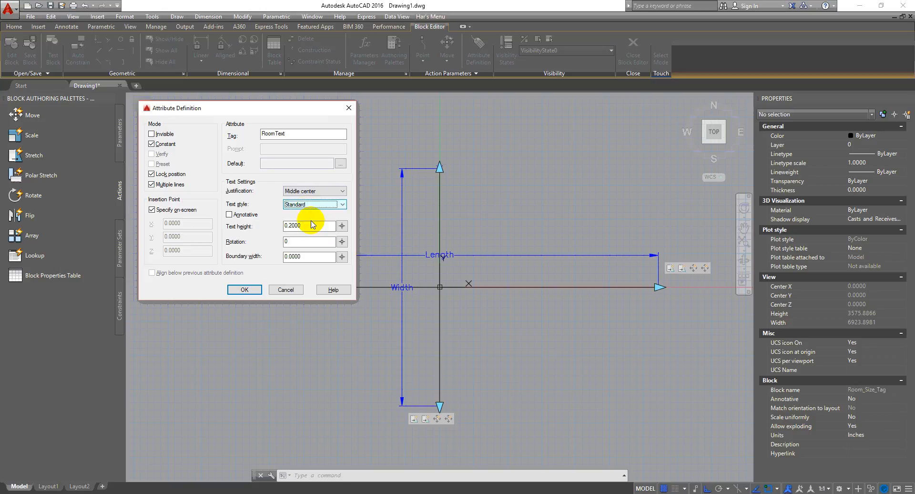
drag(319, 226, 220, 233)
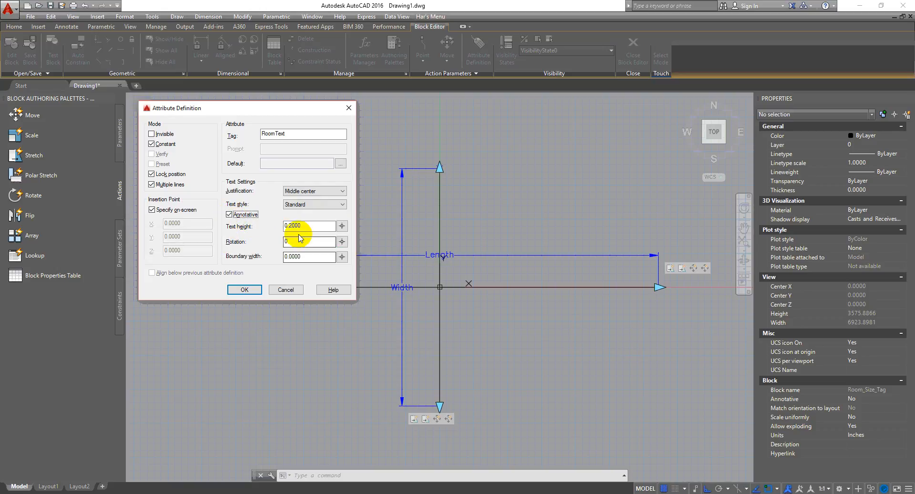
click(244, 289)
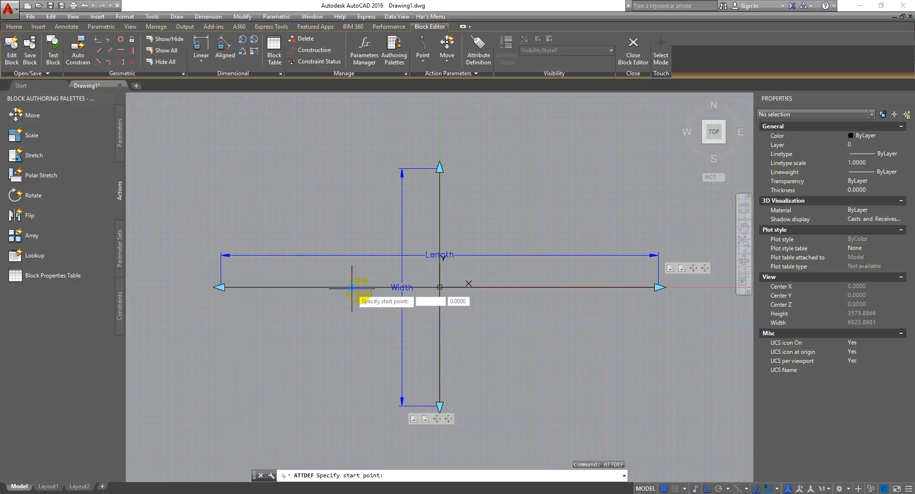
click(438, 287)
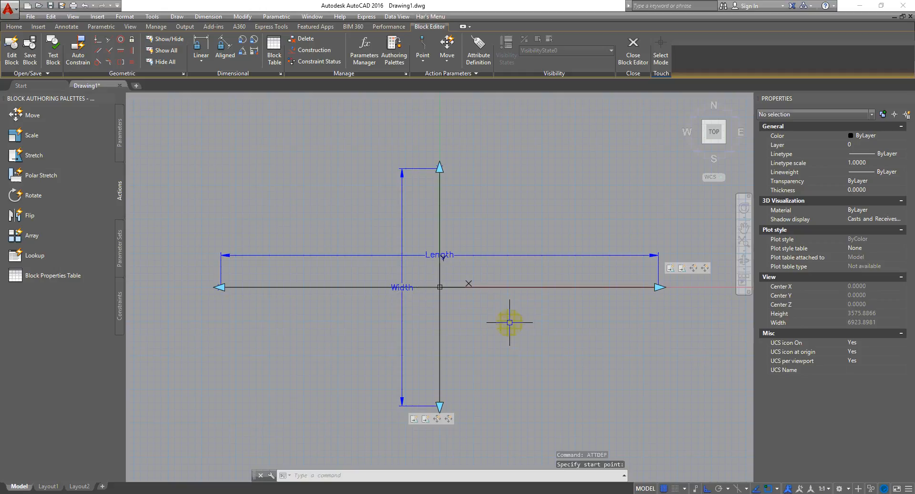
Add the 1:100 annotation scale to the ROOMTEXT attribute
scroll(435, 286, up, 20)
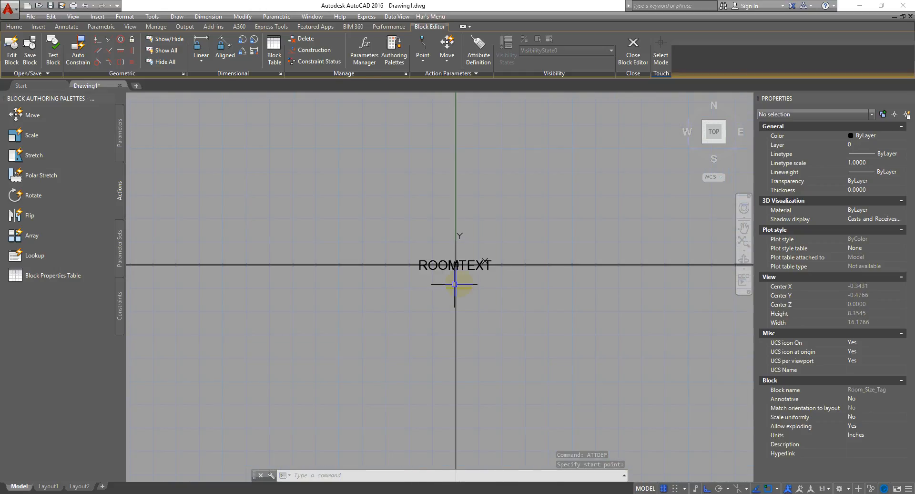
scroll(443, 290, up, 6)
click(408, 241)
scroll(400, 279, down, 10)
scroll(399, 279, down, 4)
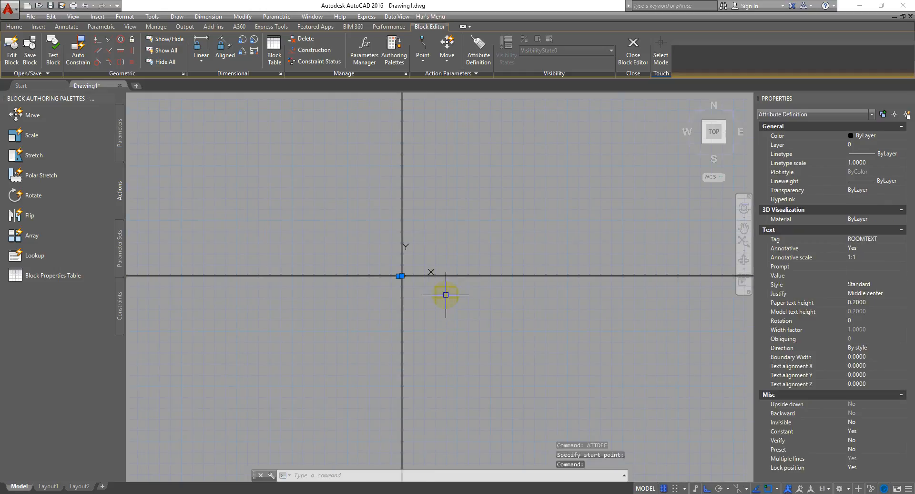
click(885, 257)
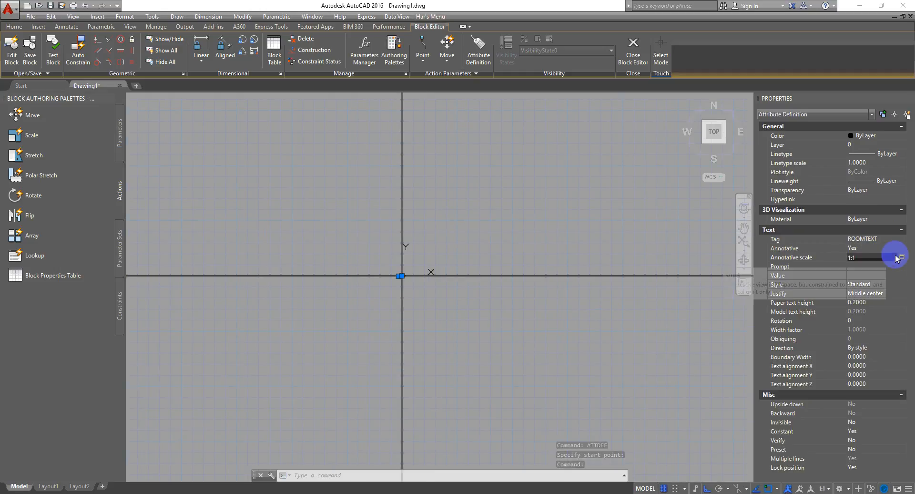
click(902, 257)
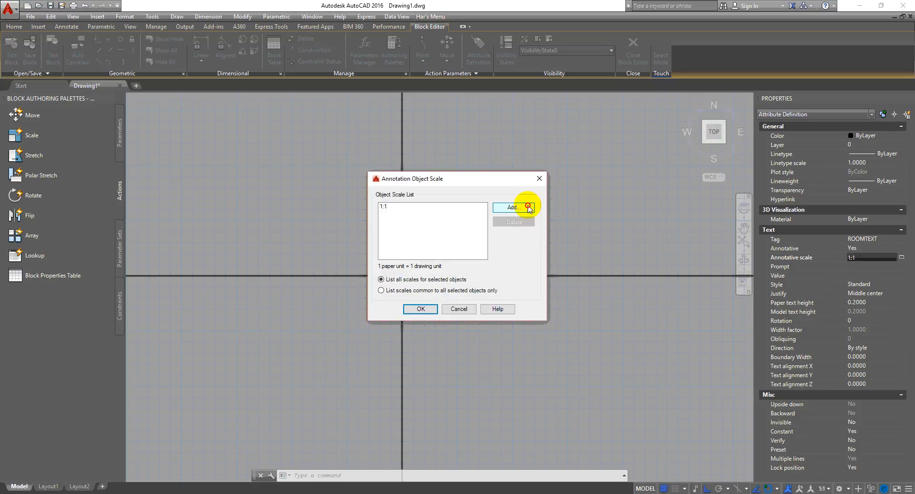
click(528, 207)
click(406, 270)
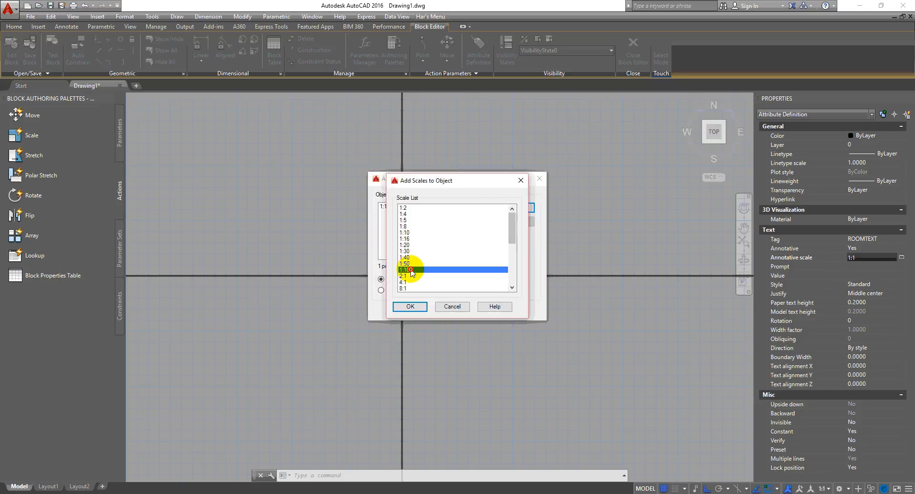
click(409, 307)
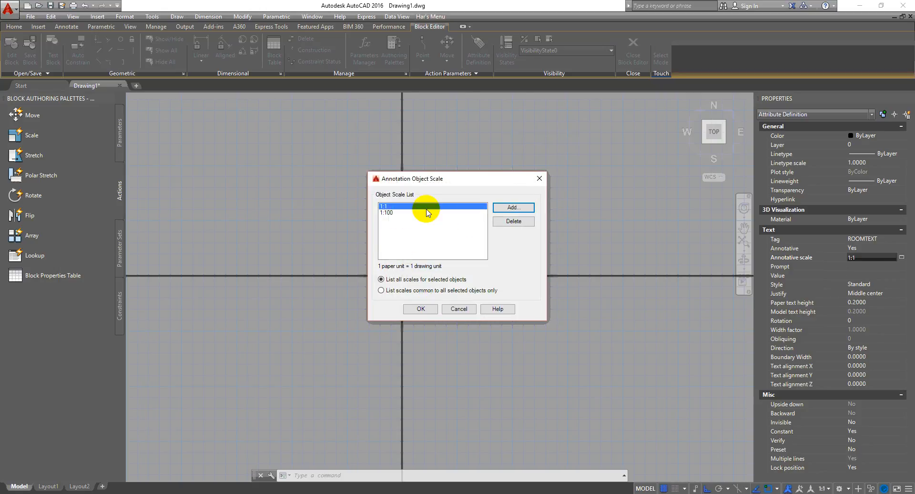
click(421, 308)
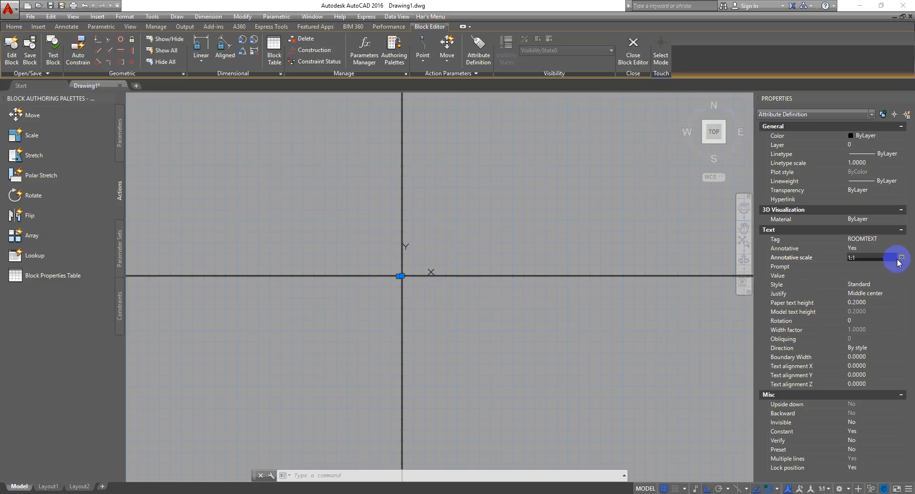
Select 1:100 in the attribute's annotation scale list and set its paper text height to 2
click(902, 258)
click(386, 213)
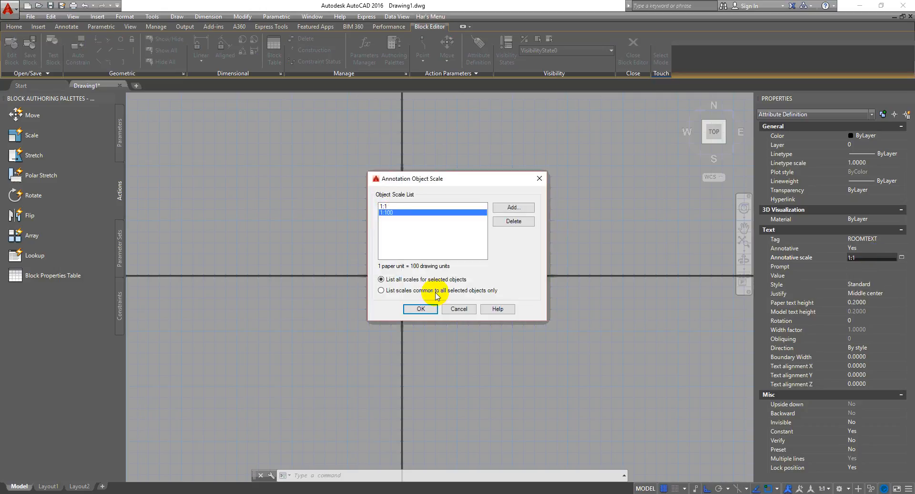
click(434, 309)
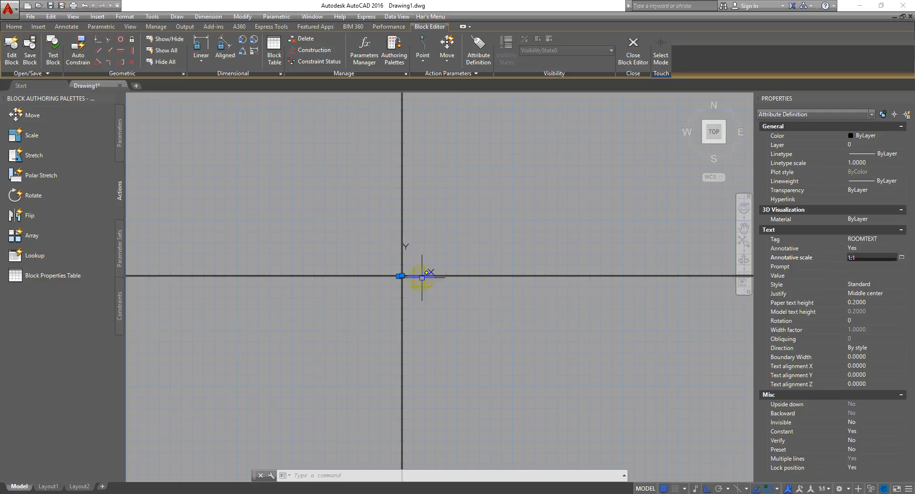
click(880, 302)
text(2)
key(Return)
scroll(419, 321, down, 1)
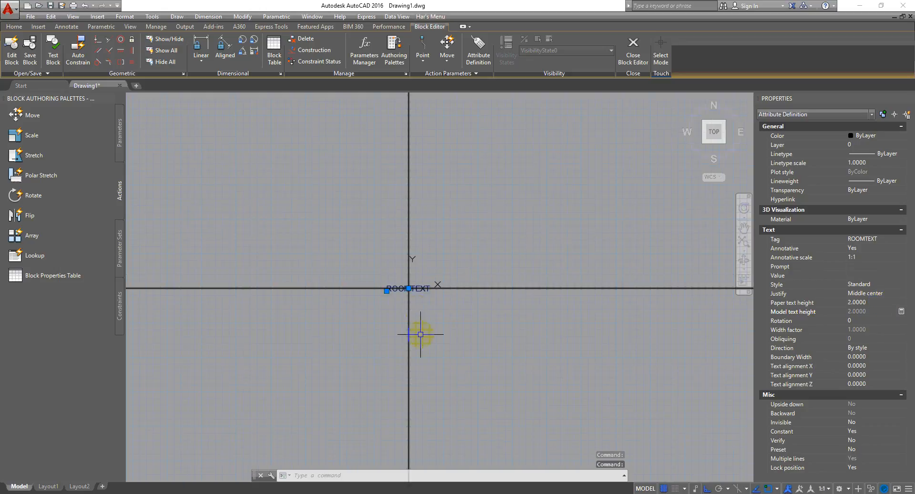
Check the size of the ROOMTEXT attribute against the crossed lines and the Length and Width parameters
key(Escape)
key(Escape)
click(417, 290)
scroll(466, 317, up, 10)
scroll(434, 271, down, 6)
scroll(484, 299, down, 4)
scroll(467, 303, up, 4)
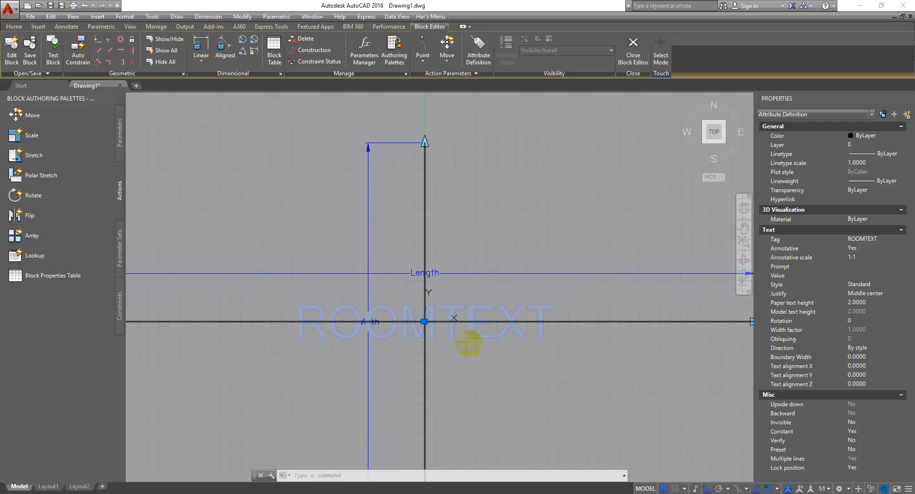
key(Escape)
Open the ROOMTEXT attribute's default value in the multiline text editor and enter "Length :"
scroll(443, 327, up, 12)
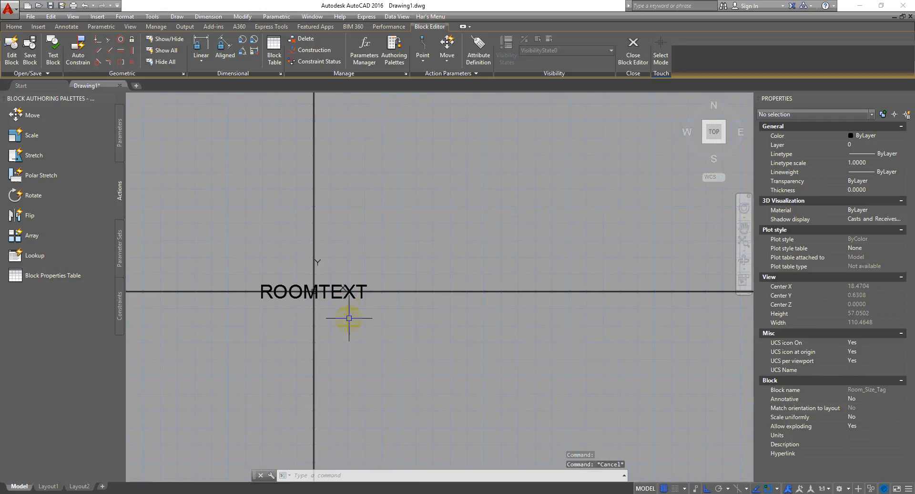
click(364, 285)
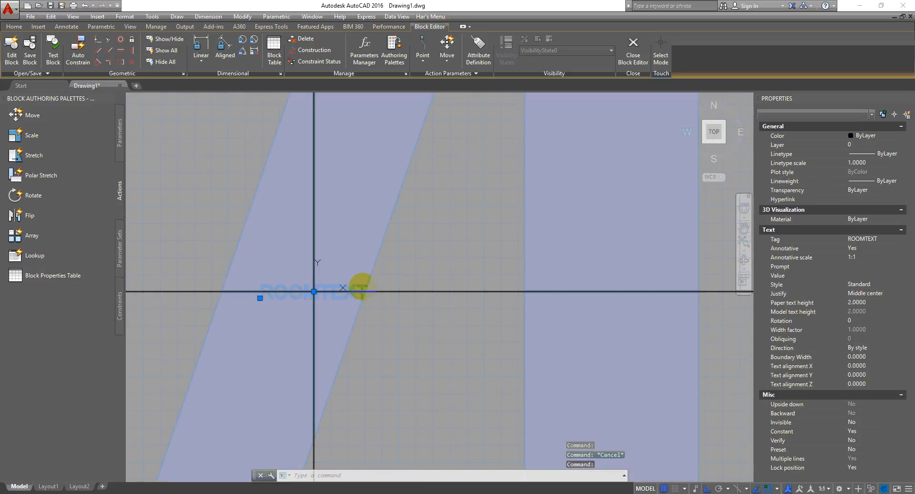
key(Escape)
scroll(362, 285, up, 3)
double_click(361, 286)
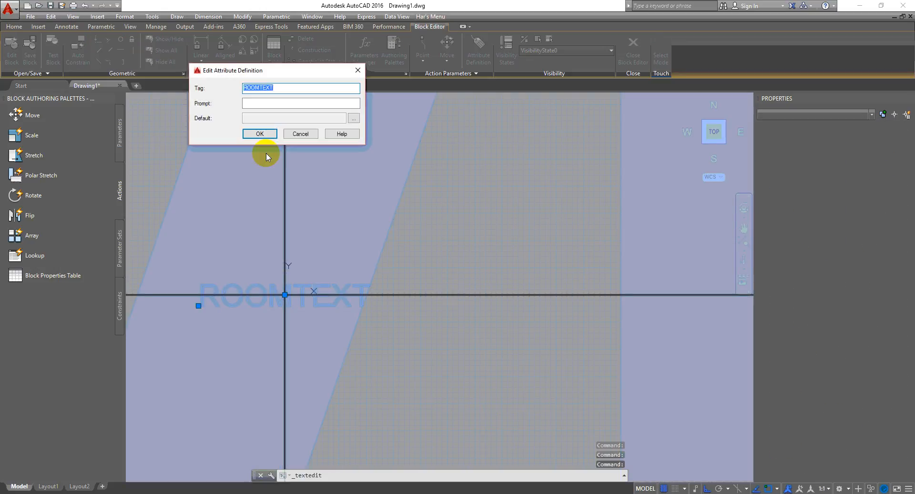
drag(328, 71, 486, 114)
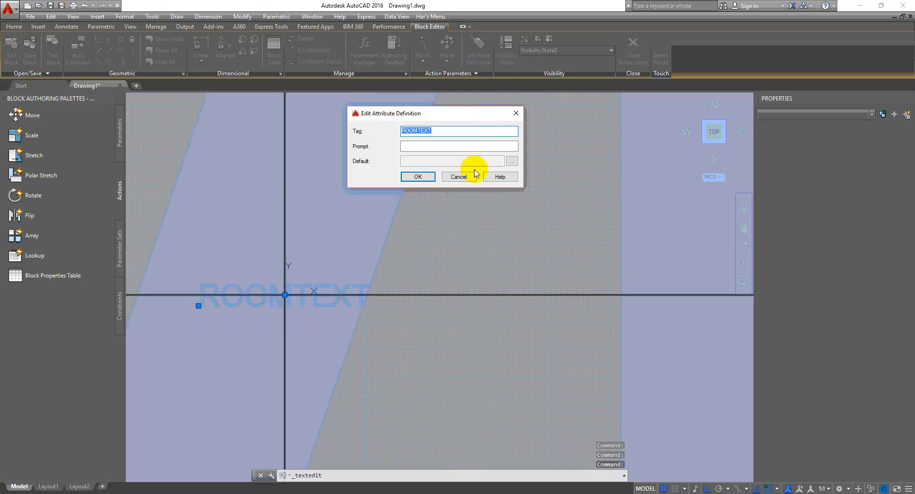
click(513, 162)
drag(292, 280, 619, 266)
click(321, 313)
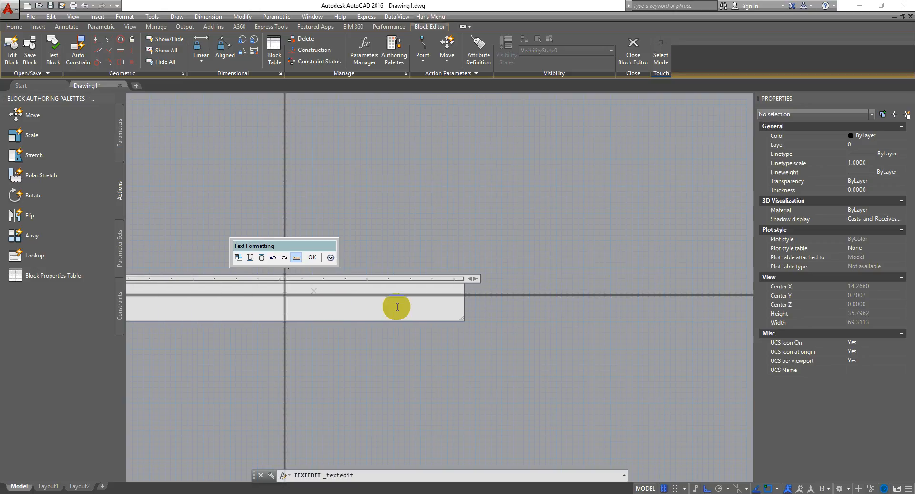
text(Length)
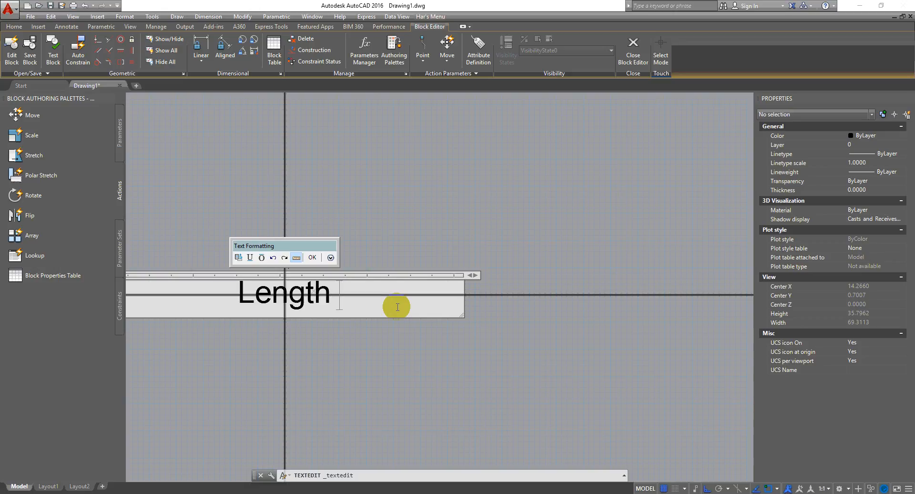
text( :)
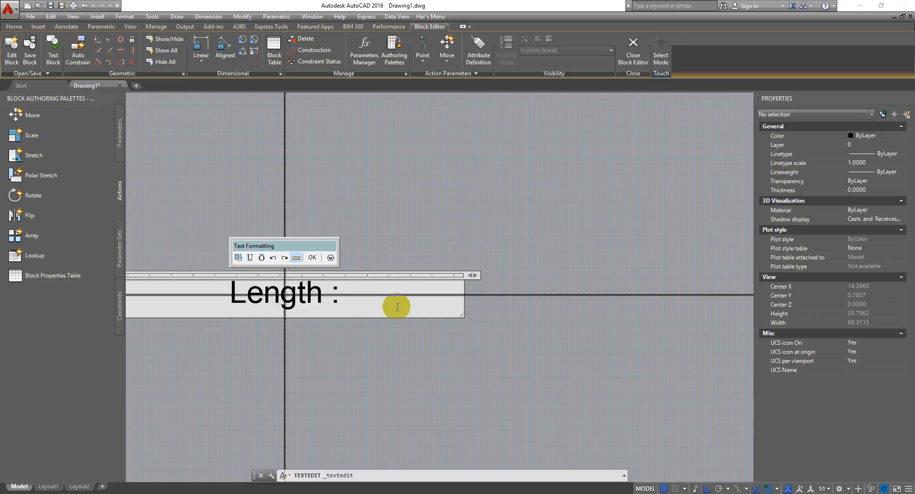
Start an Object field from the Objects category after "Length :" and pick the block's horizontal line as its object
key(ctrl+f)
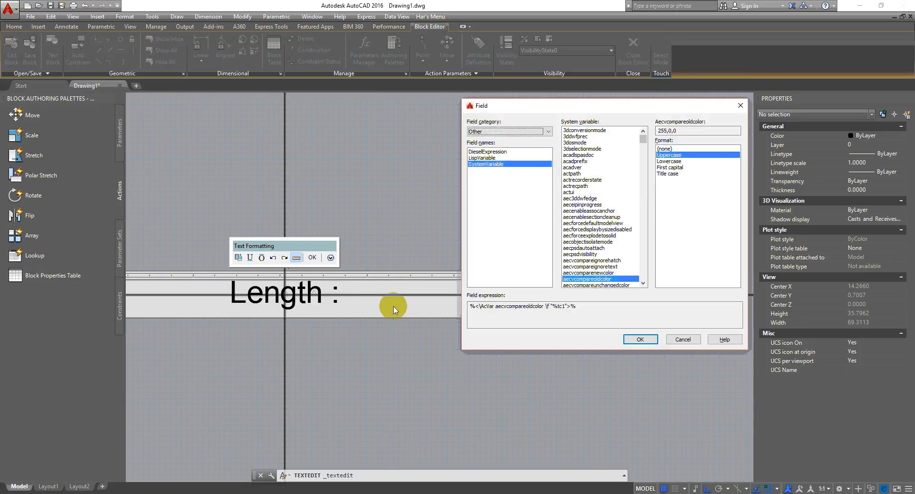
click(505, 133)
click(501, 158)
click(522, 132)
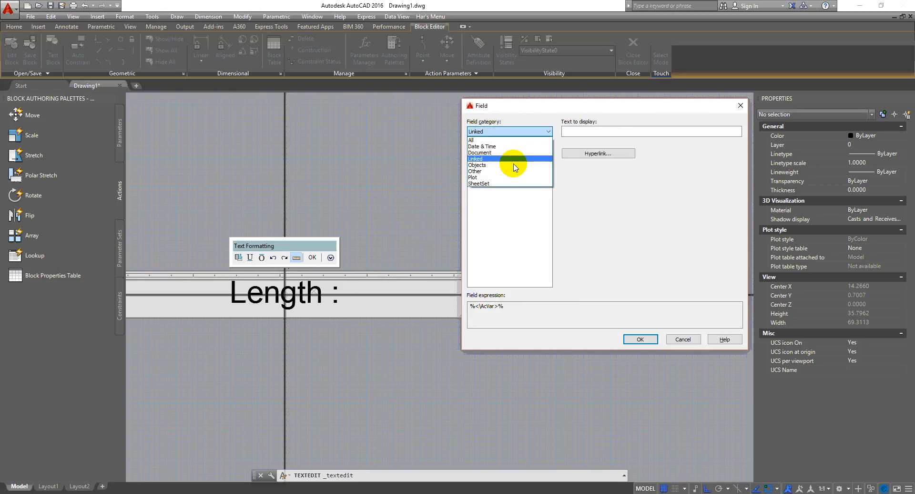
click(513, 165)
click(479, 170)
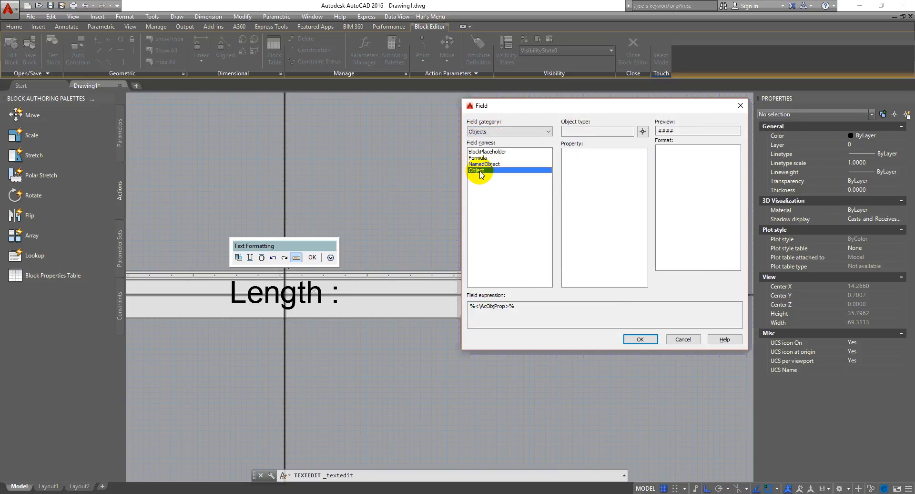
click(643, 131)
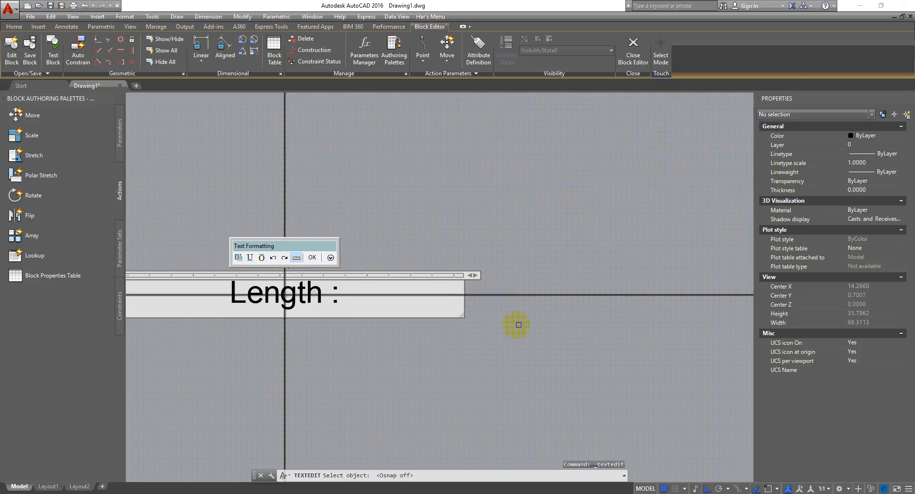
scroll(520, 328, down, 5)
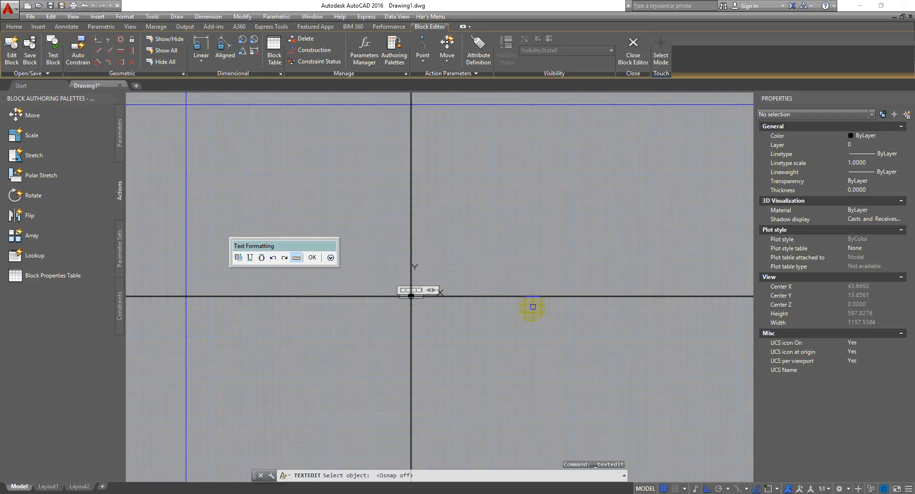
scroll(536, 306, down, 6)
click(572, 304)
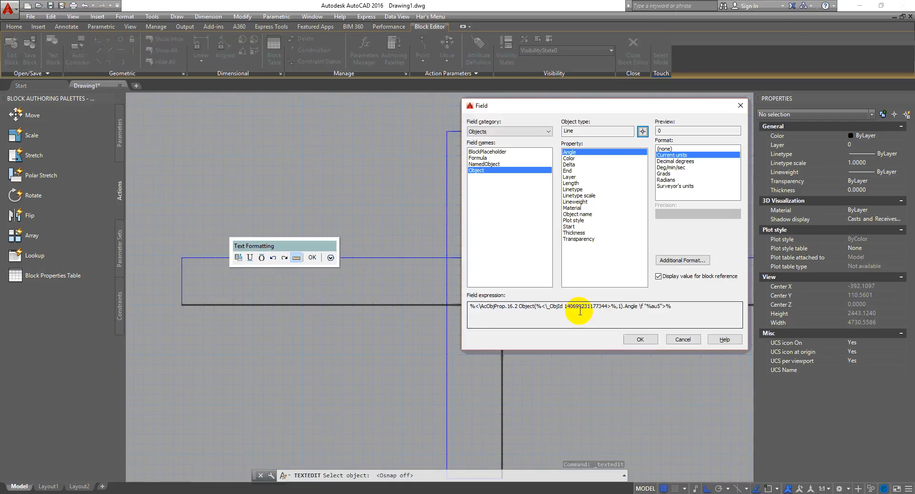
Insert the field with the horizontal line's Length property in Decimal format at 0.00 precision
click(586, 183)
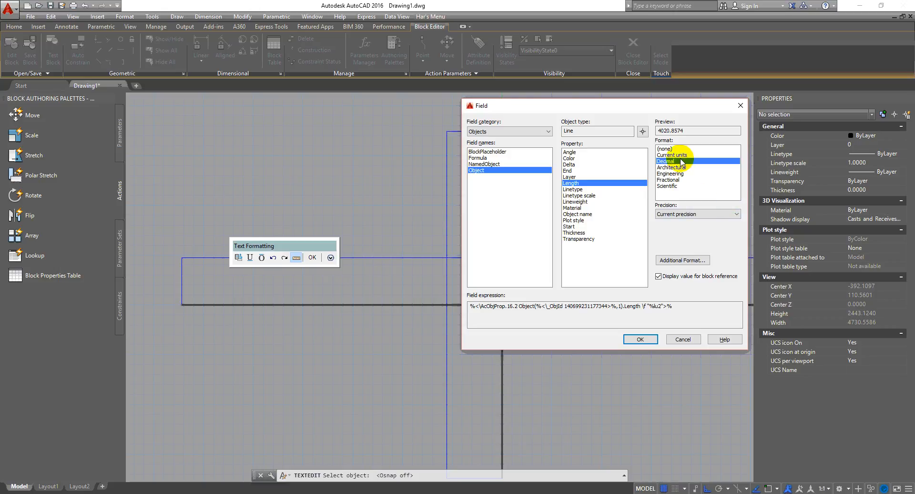
click(691, 214)
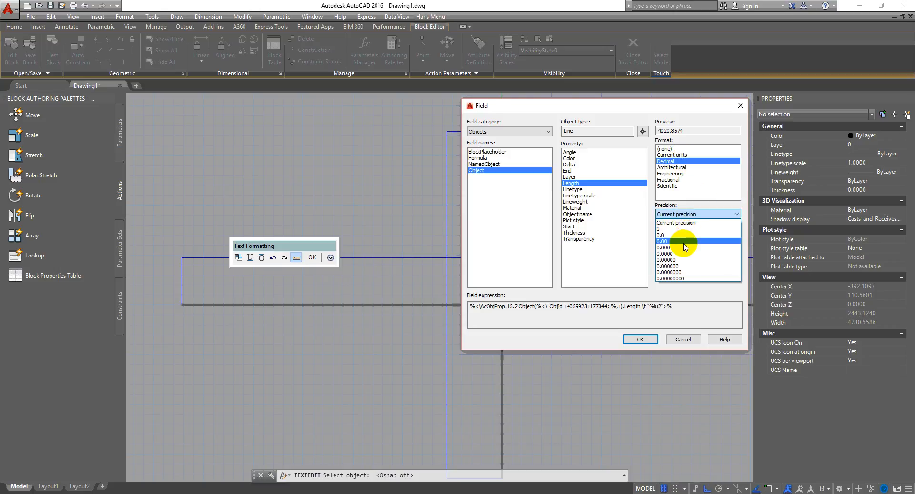
click(684, 242)
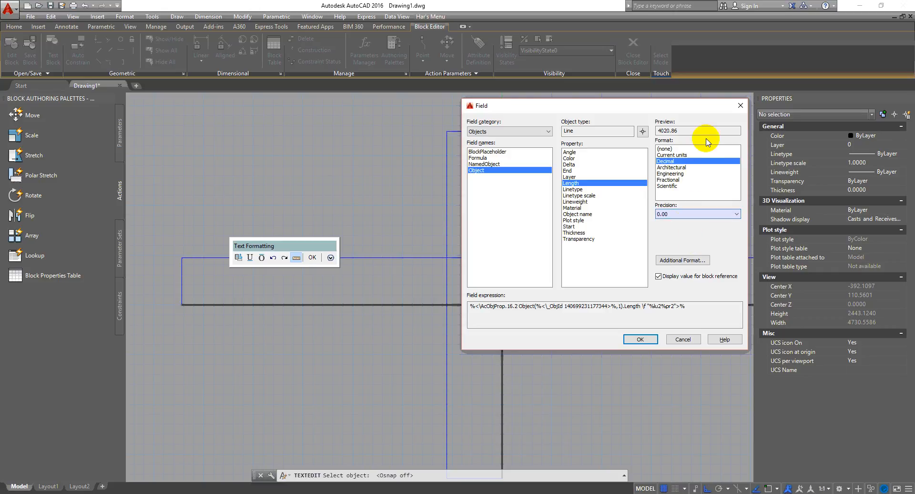
click(640, 339)
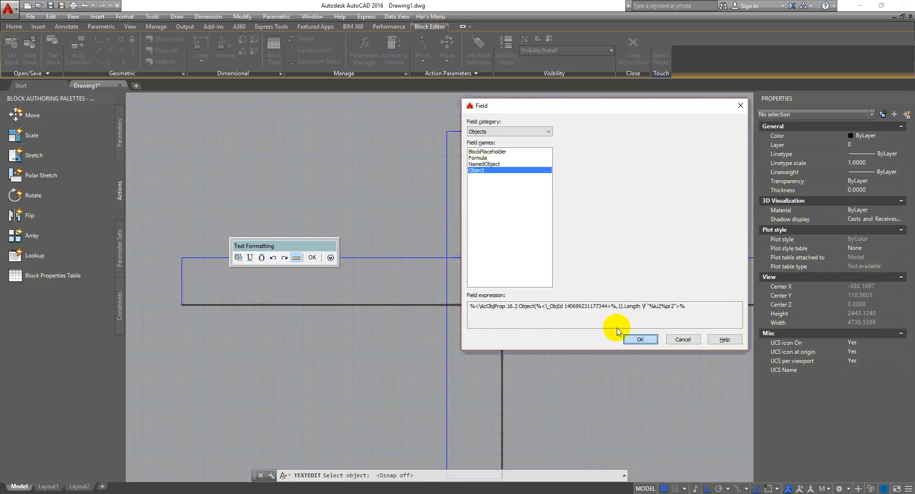
Add "mm" after the length field and start a second text line with "Width :"
scroll(508, 315, up, 10)
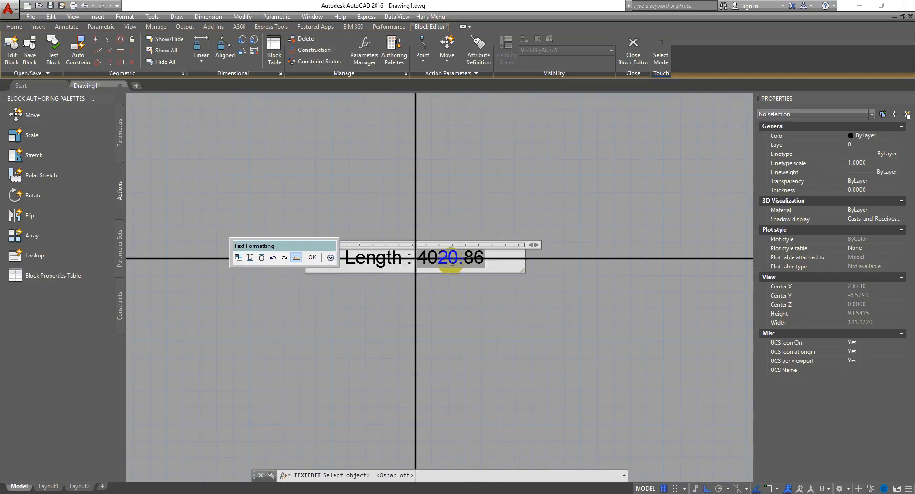
text(mm)
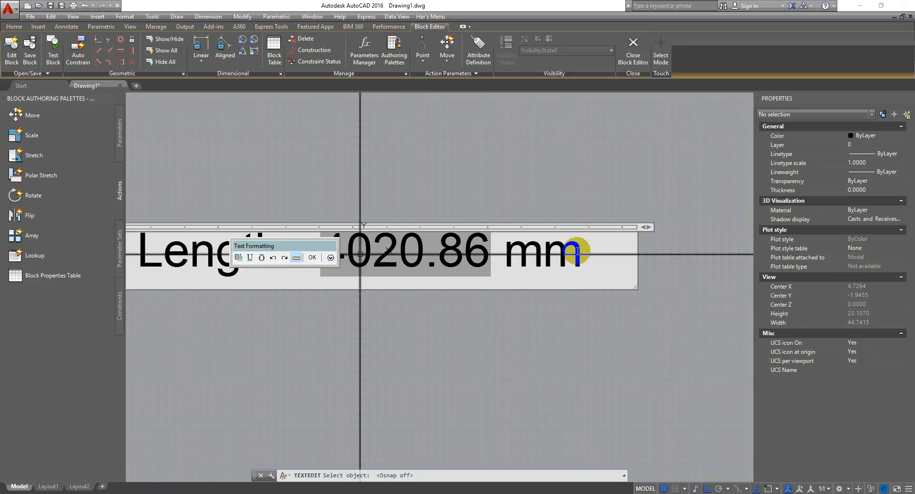
key(Return)
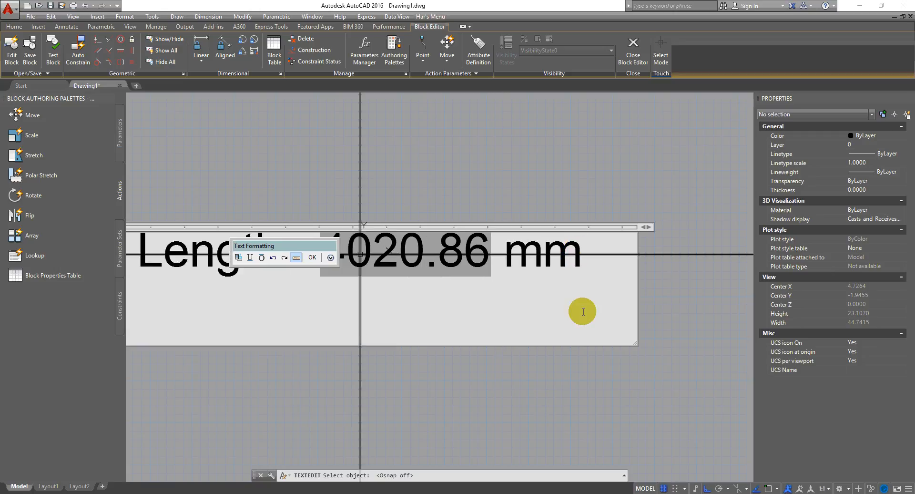
scroll(580, 280, down, 2)
drag(317, 247, 321, 161)
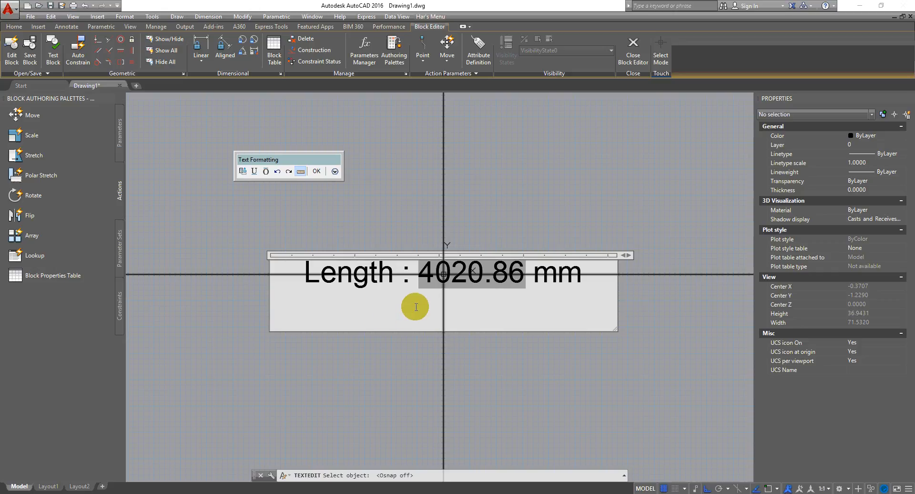
text(Width )
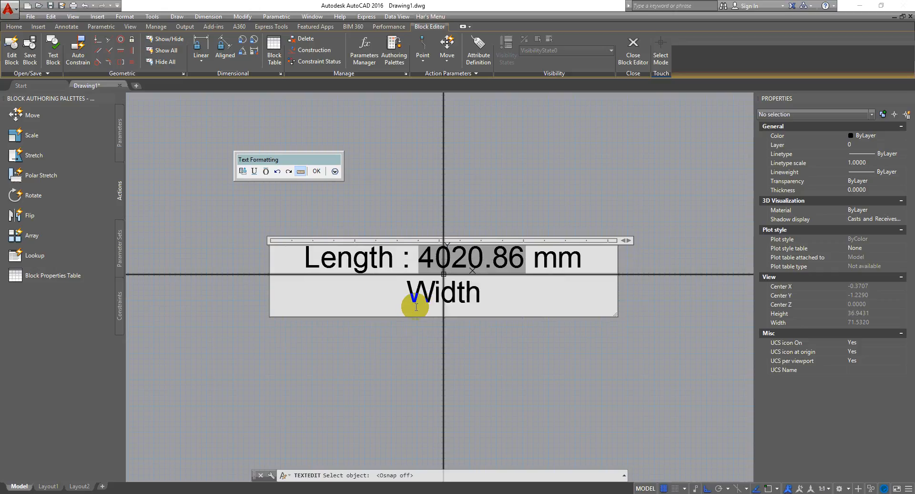
text(:)
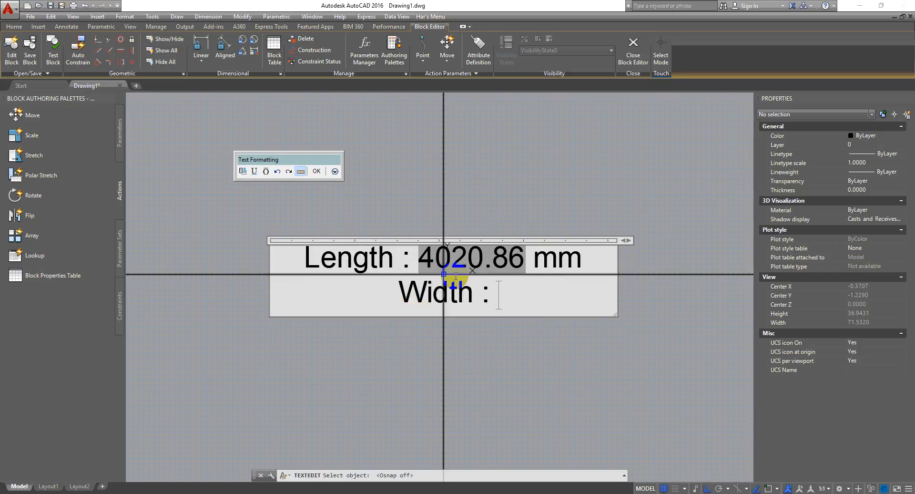
Insert an Object field after "Width :" showing the vertical line's Length property in Decimal format at 0.00 precision
key(ctrl+f)
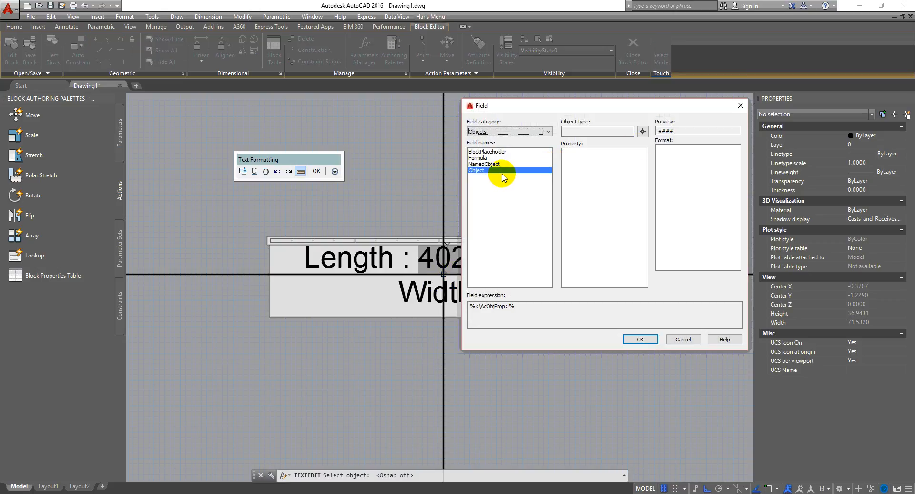
click(643, 132)
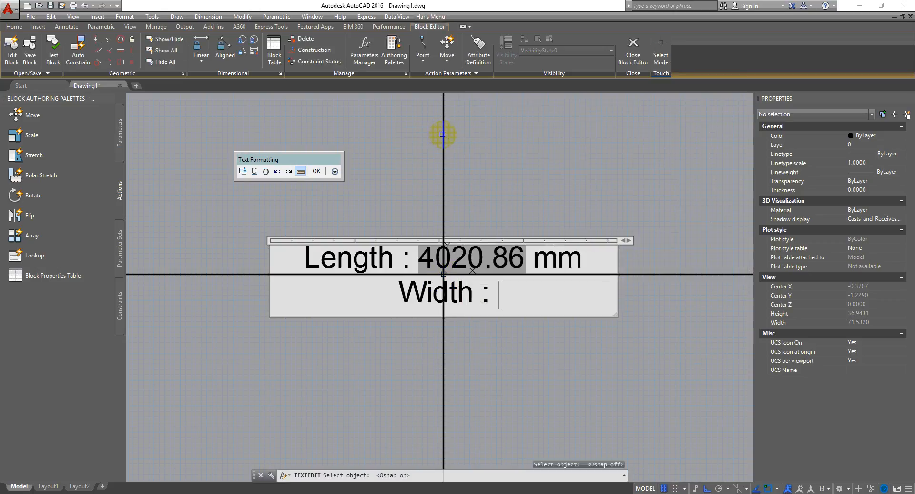
click(444, 134)
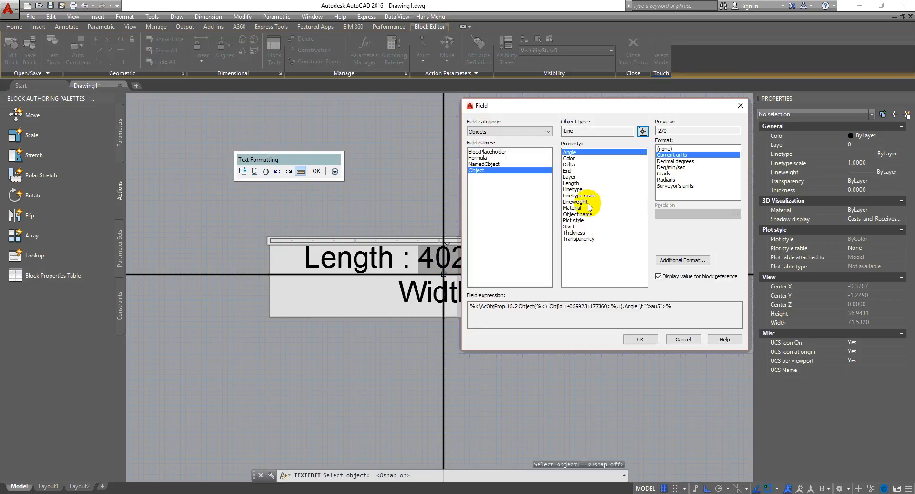
click(574, 183)
click(667, 161)
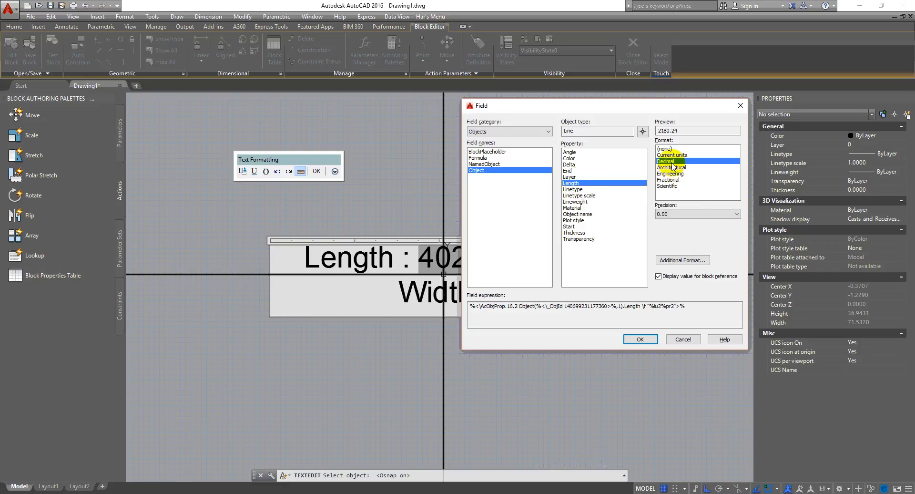
click(640, 340)
Add "mm" after the width field and accept the text and the ROOMTEXT attribute definition
click(563, 296)
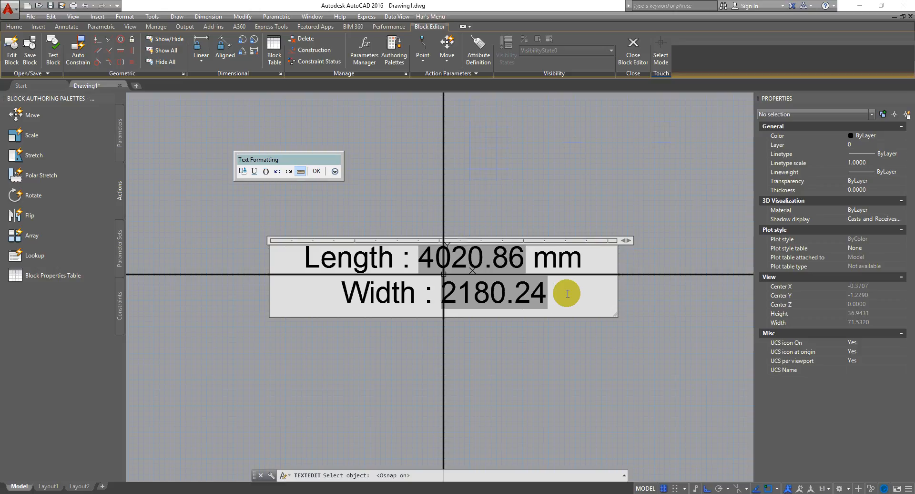
text(mm)
click(549, 363)
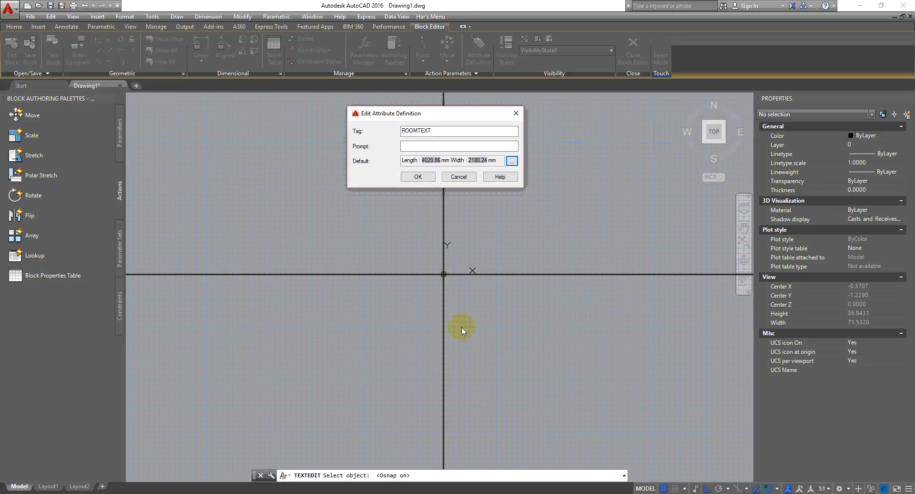
click(427, 178)
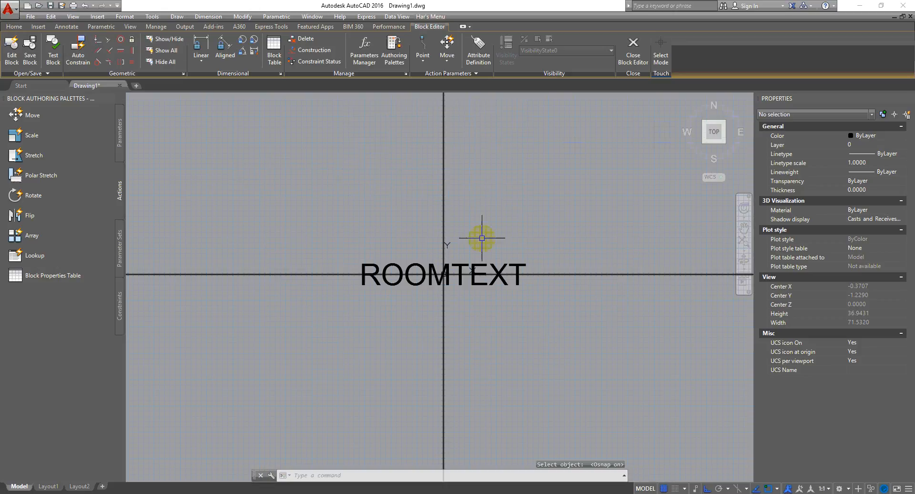
Close the block editor and save the changes to the Room_Size_Tag block
scroll(424, 271, down, 15)
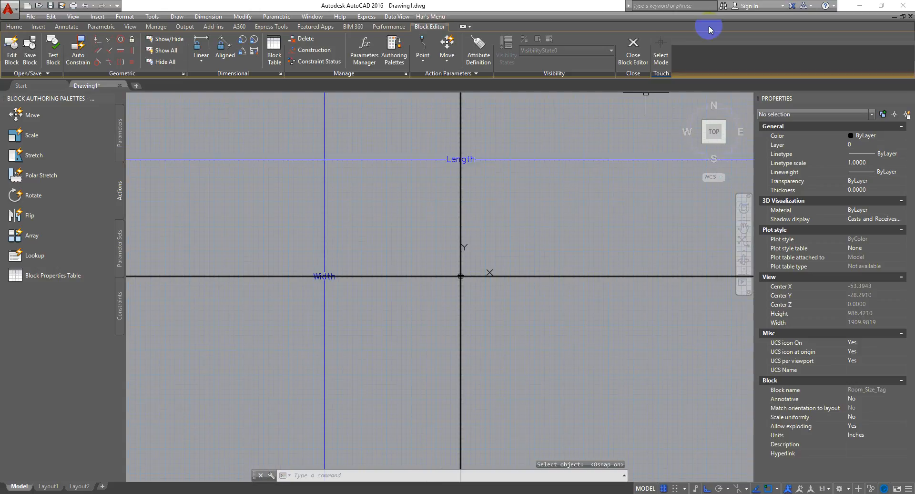
click(635, 59)
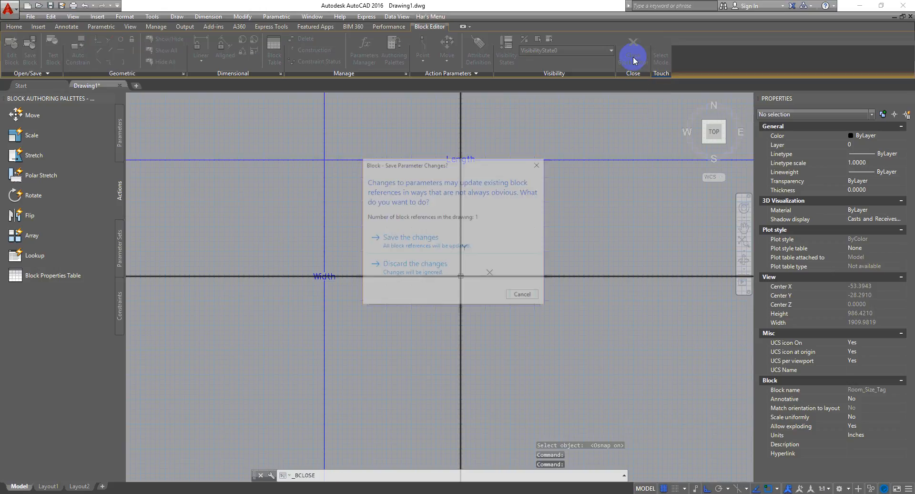
click(434, 239)
Reset the inserted Room_Size_Tag block in the drawing and reselect it to check its parameters
click(460, 260)
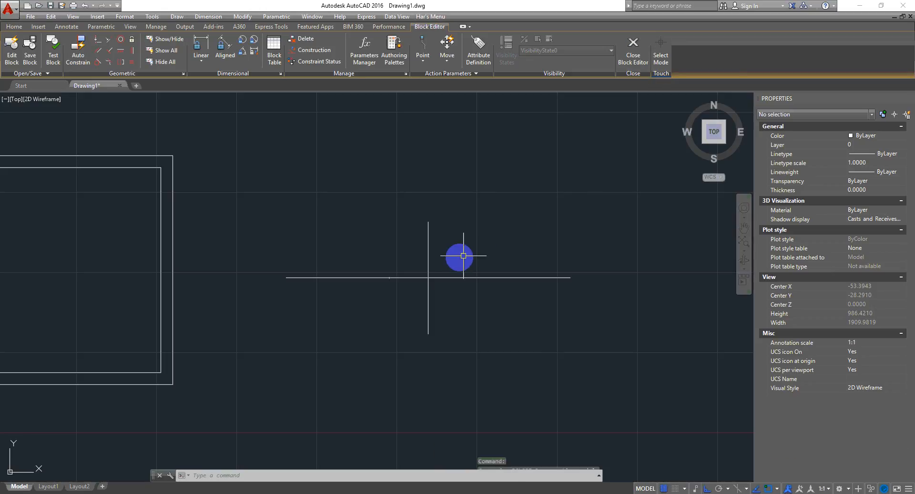
click(441, 302)
right_click(461, 209)
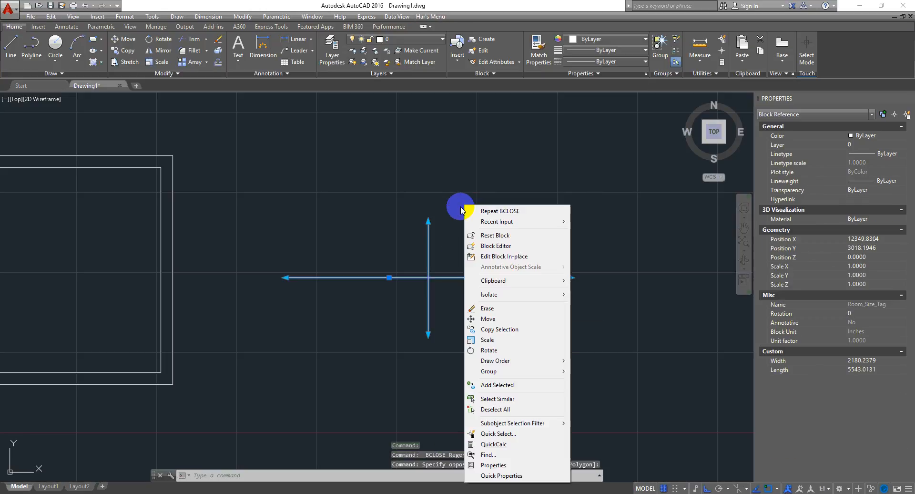
click(495, 235)
click(464, 242)
click(400, 288)
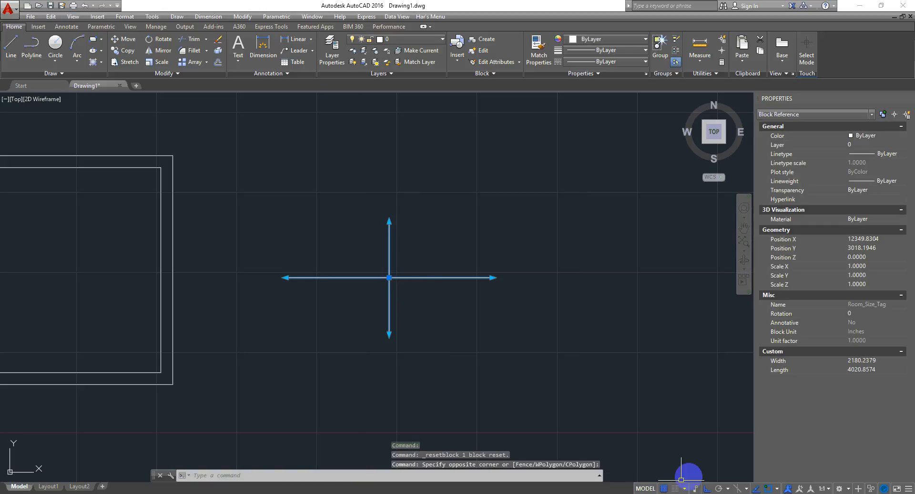
Deselect the block and set the drawing's annotation scale to 1:100
key(Escape)
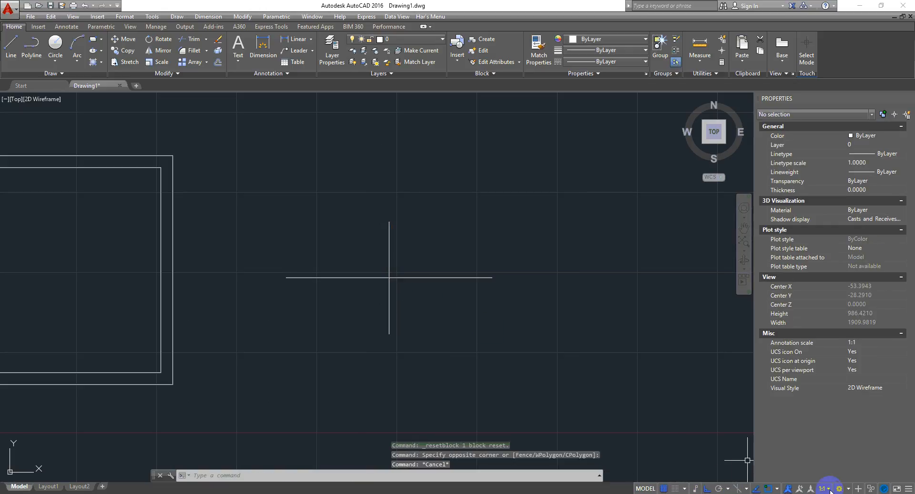
click(828, 488)
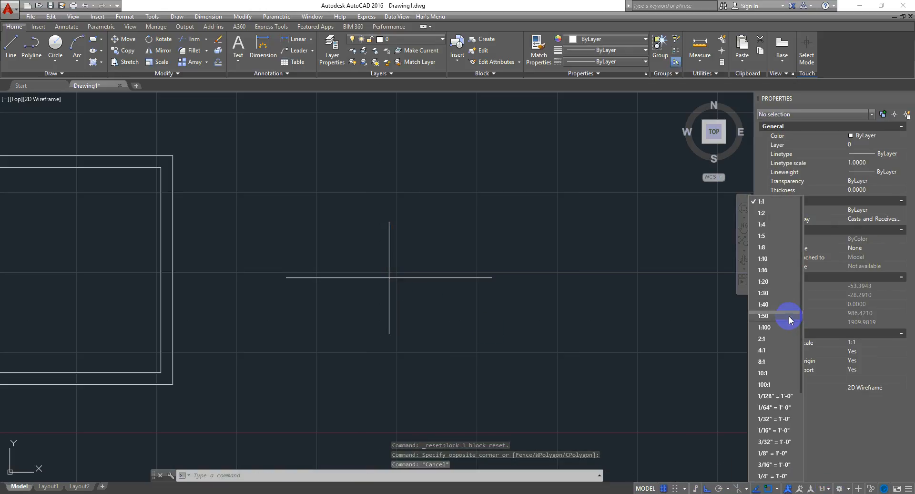
click(782, 326)
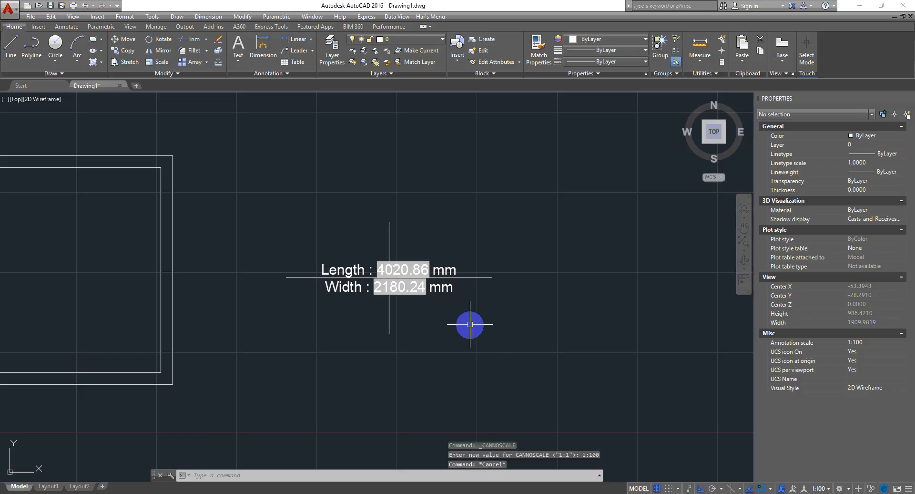
Move the Room_Size_Tag block to the room's centre, using the midpoint between two opposite inner wall corners
click(498, 324)
click(455, 344)
middle_drag(451, 347, 599, 341)
click(578, 319)
click(480, 364)
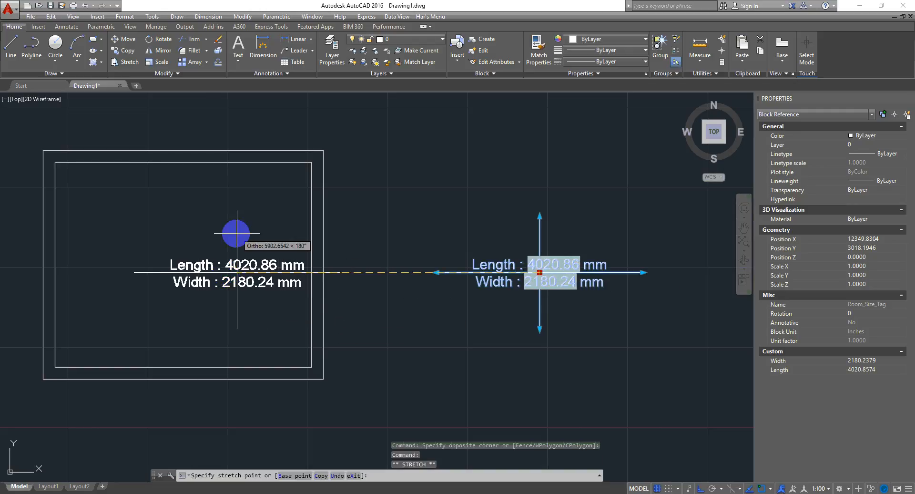
shift+right_click(233, 233)
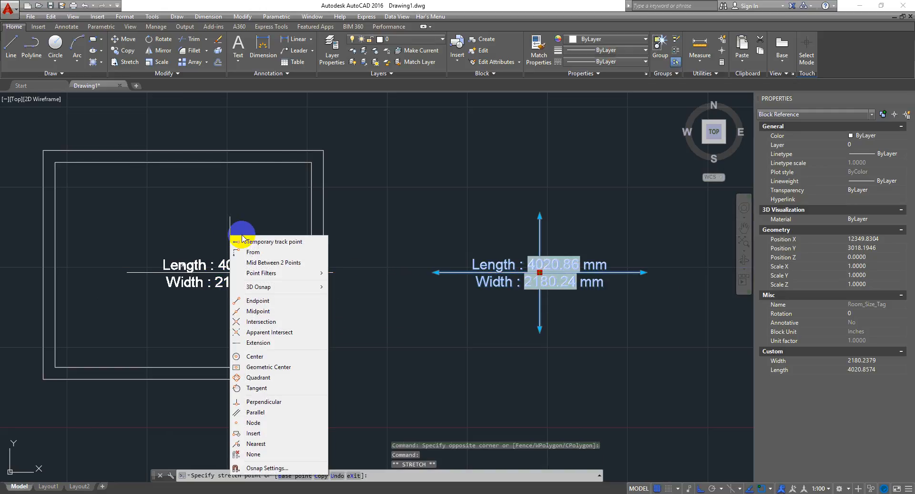
click(295, 262)
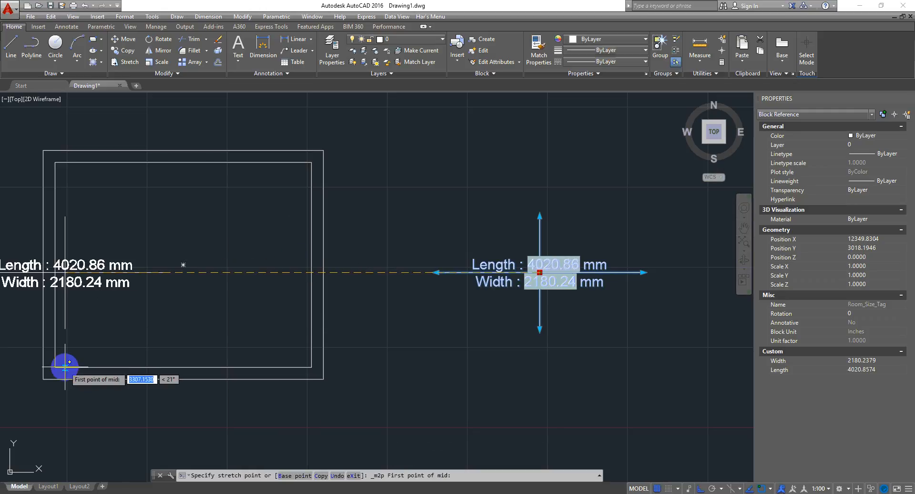
click(55, 366)
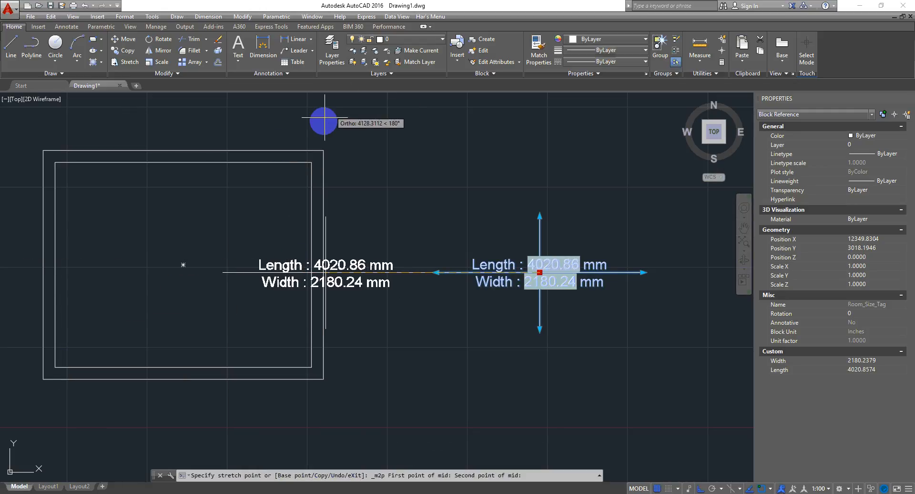
click(311, 162)
middle_drag(409, 261, 466, 306)
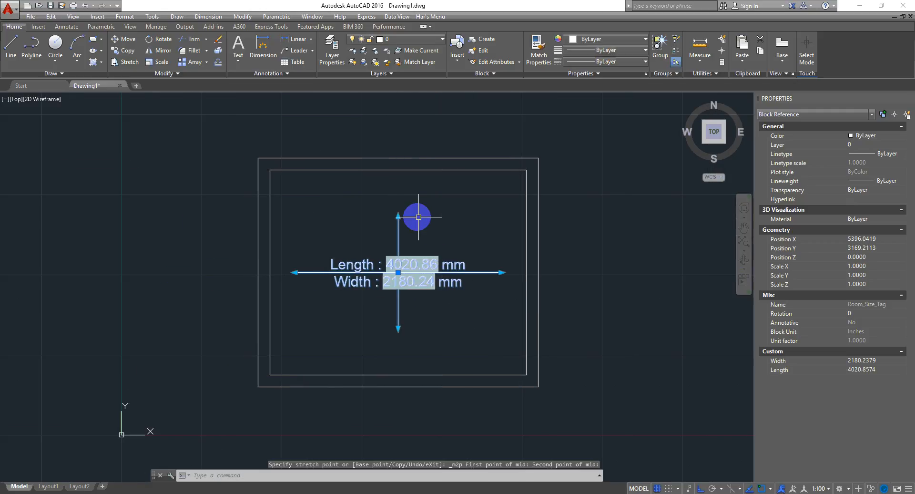
Stretch the tag's four grips to the room's inner wall lines for a width of 4000 and length of 5000, and deselect it
click(399, 217)
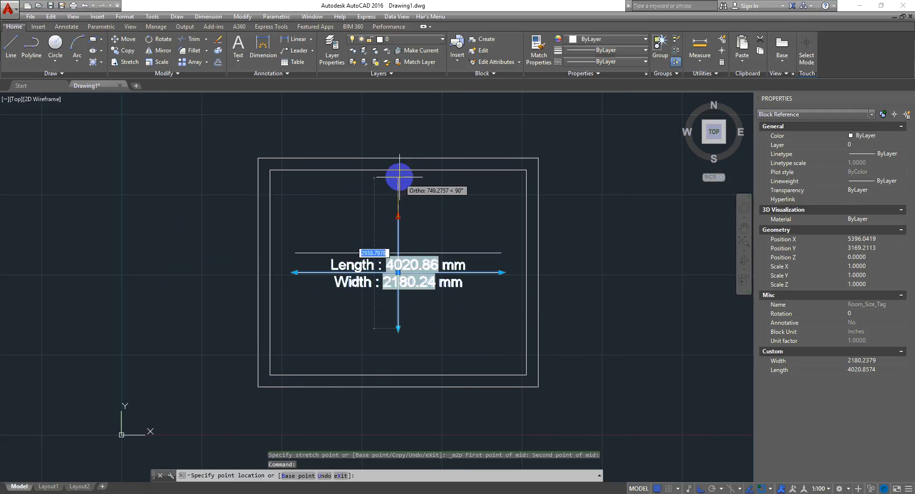
click(398, 165)
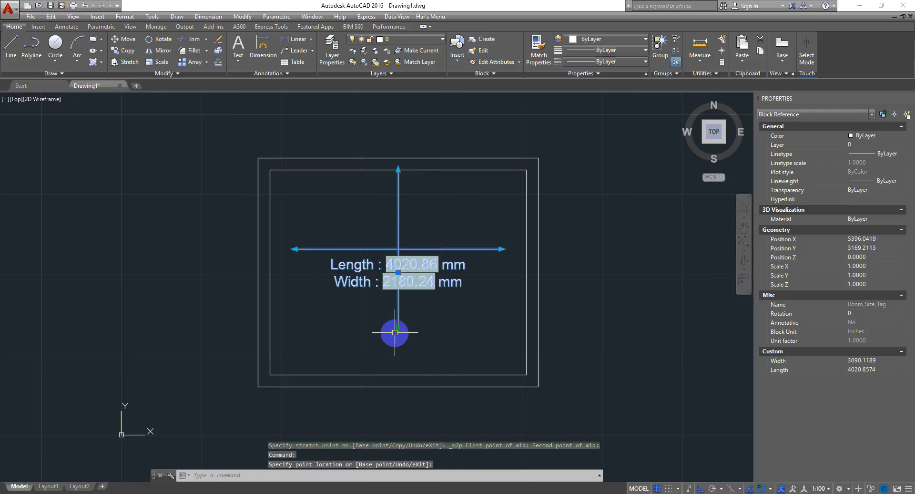
click(401, 372)
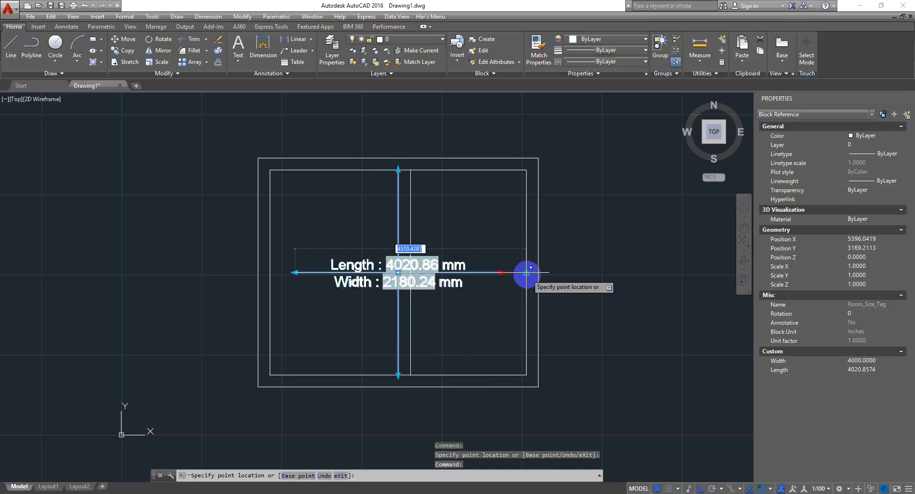
click(526, 272)
click(295, 272)
click(270, 272)
middle_drag(482, 345, 469, 347)
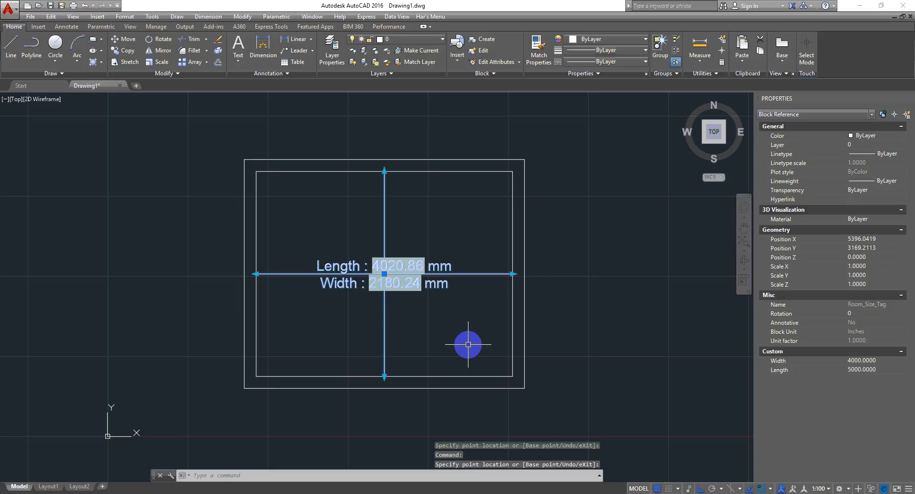
key(Escape)
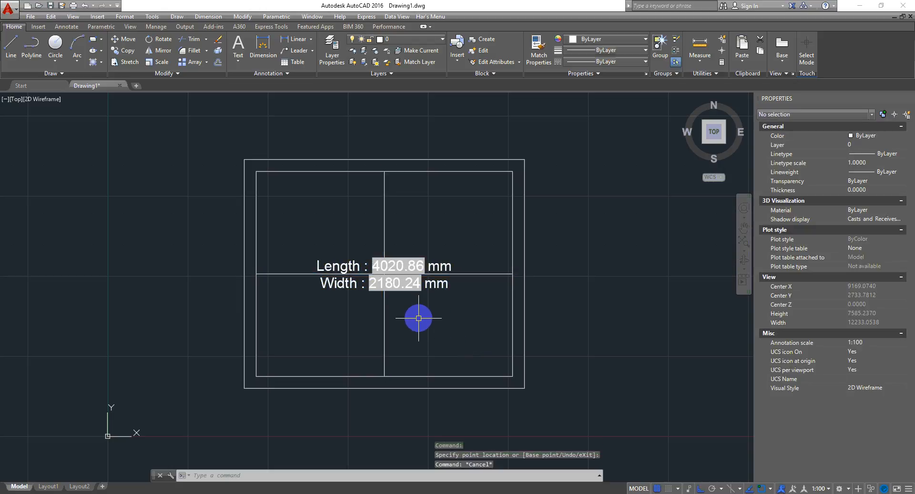
Regenerate the drawing to update the tag's length and width fields to the inner room size
scroll(410, 300, up, 2)
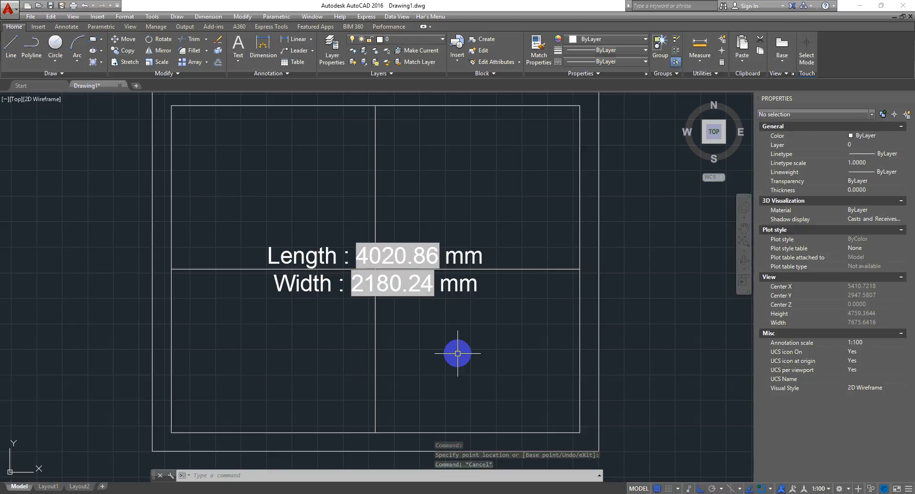
text(RE)
key(Return)
scroll(417, 281, up, 4)
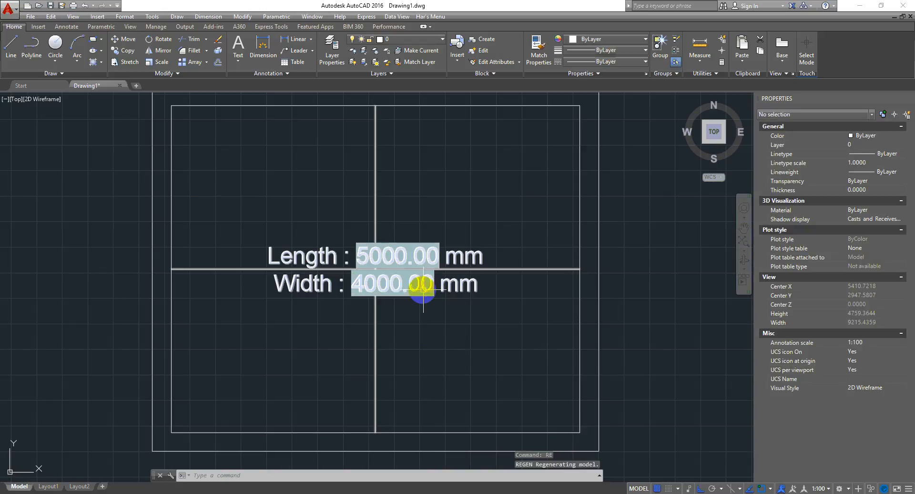
scroll(358, 305, down, 1)
scroll(359, 305, down, 2)
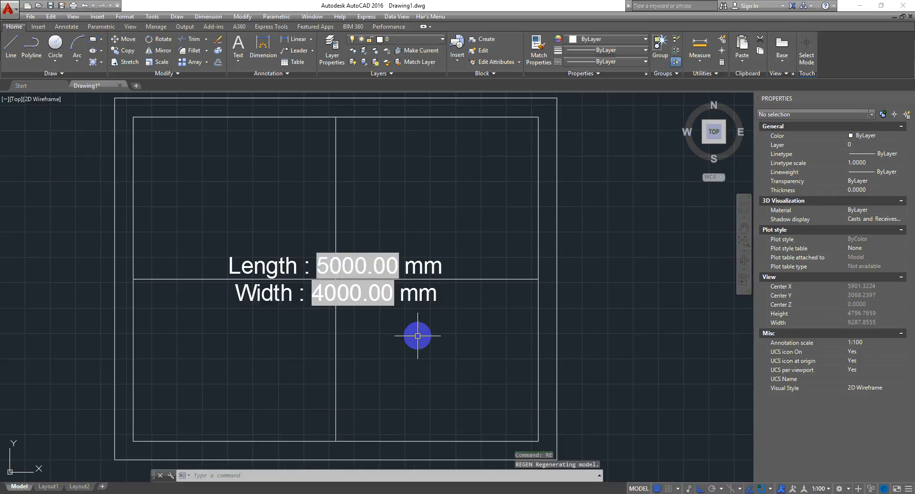
middle_drag(462, 354, 331, 322)
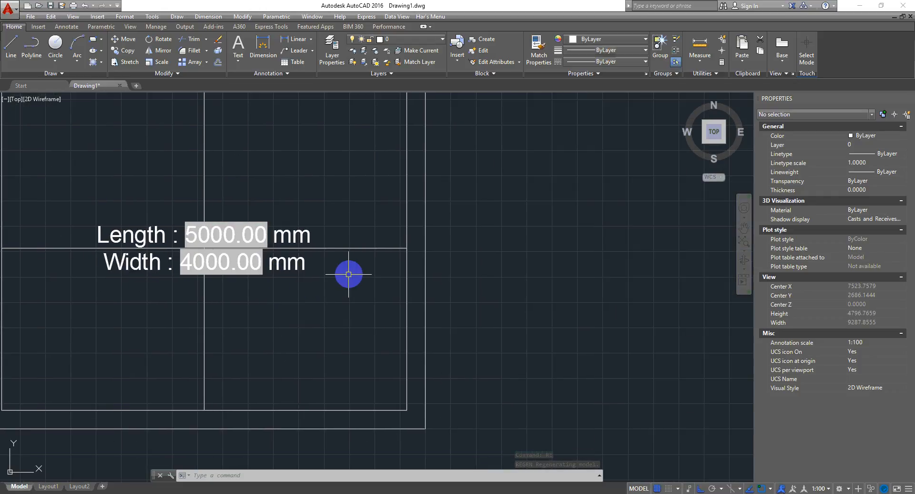
middle_drag(239, 229, 292, 296)
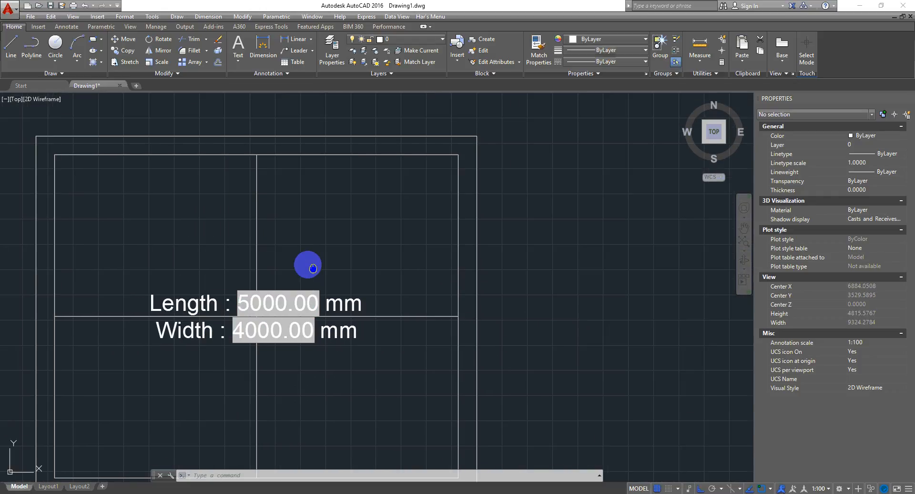
scroll(314, 268, down, 2)
Open the Room_Size_Tag block in the block editor and convert its two crossed lines to construction geometry
click(345, 236)
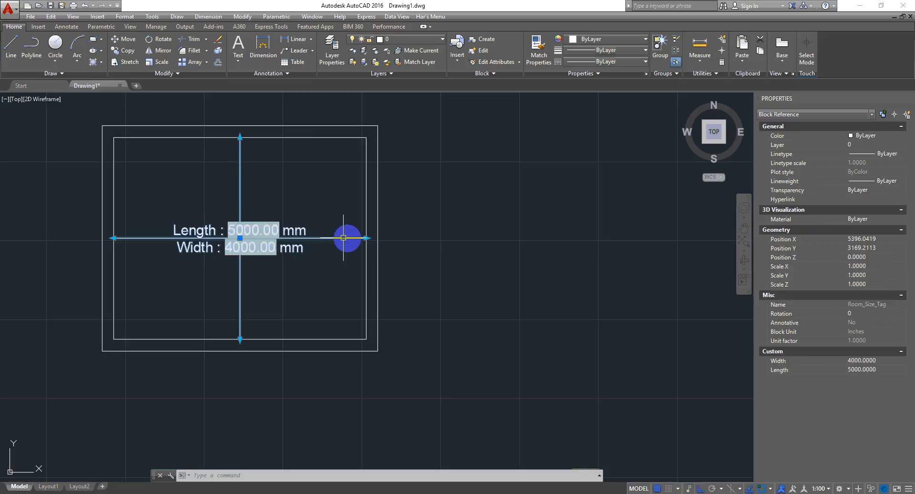
right_click(427, 172)
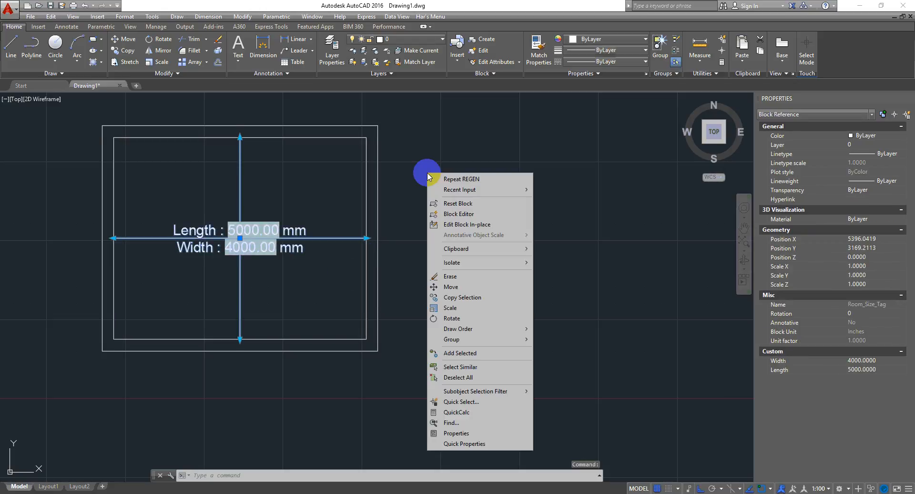
click(470, 216)
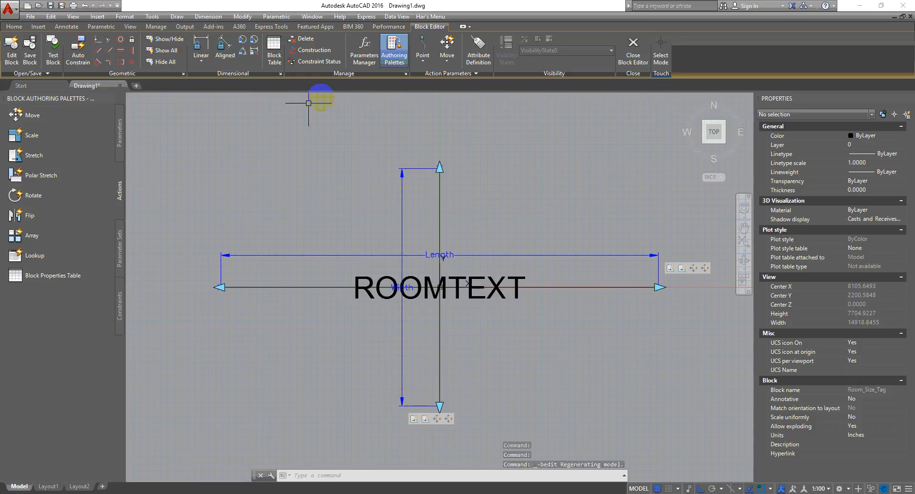
click(310, 51)
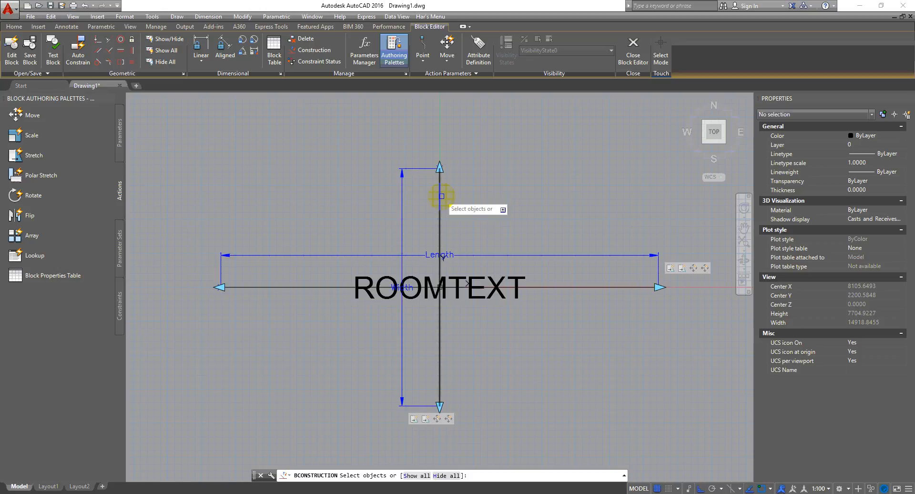
click(584, 259)
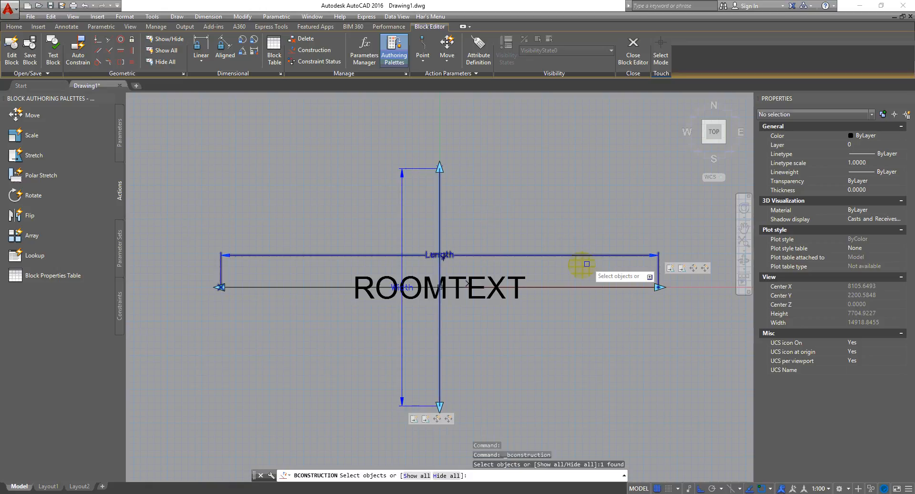
click(571, 290)
key(Return)
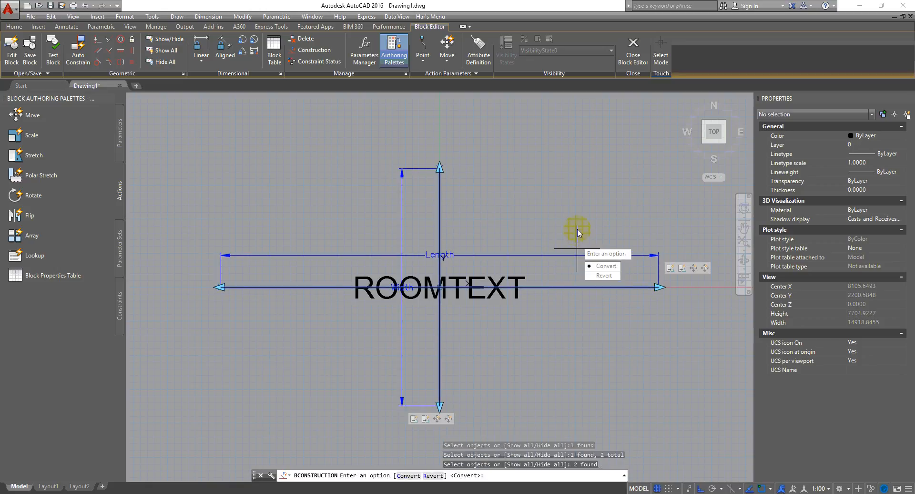
click(606, 266)
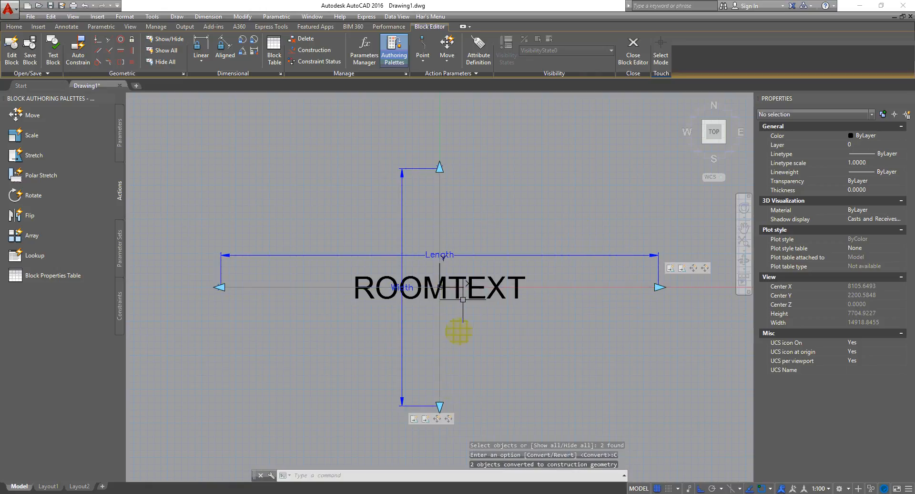
Close the block editor, save the changes to the block, and regenerate the drawing
click(625, 61)
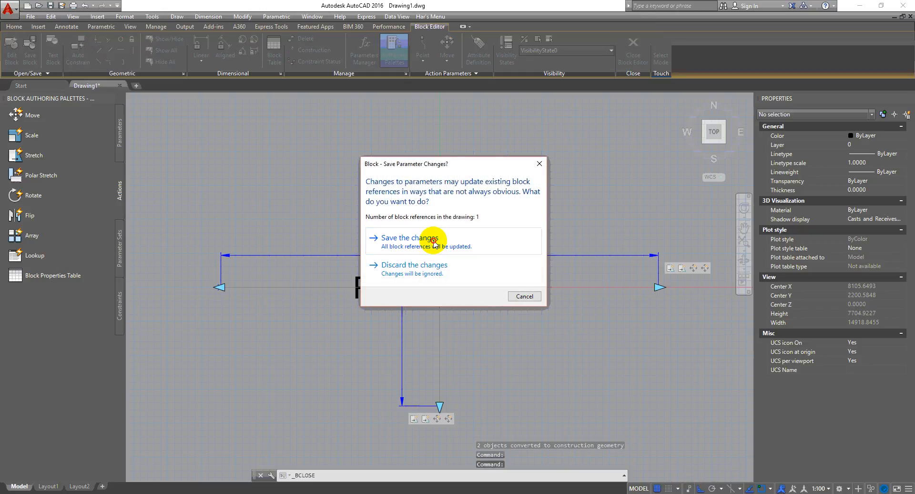
click(410, 237)
text(re)
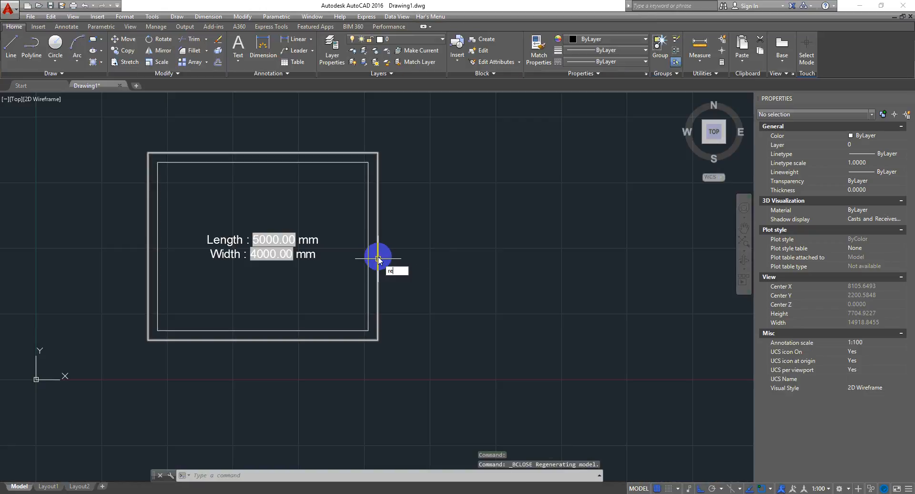
key(Return)
Stretch the tag's four grips to the room's outer wall lines for a length of 5460 and width of 4460, and deselect it
click(255, 248)
scroll(256, 249, up, 2)
click(276, 250)
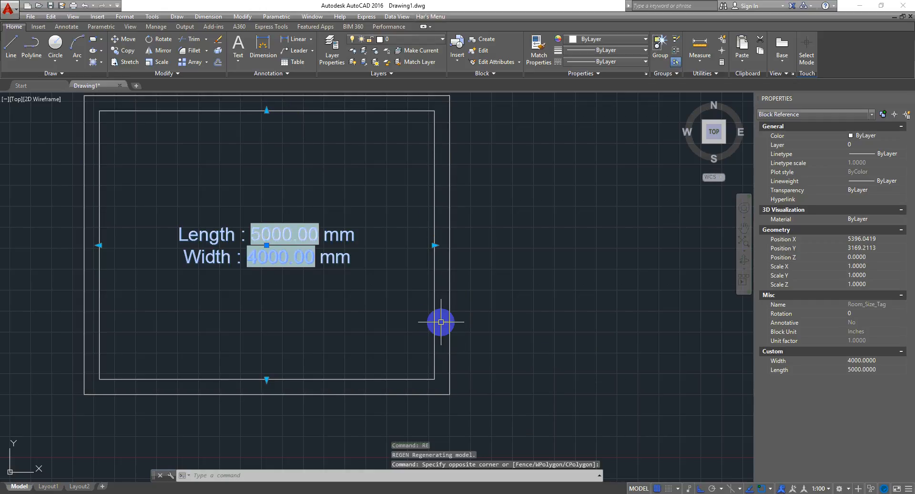
click(434, 245)
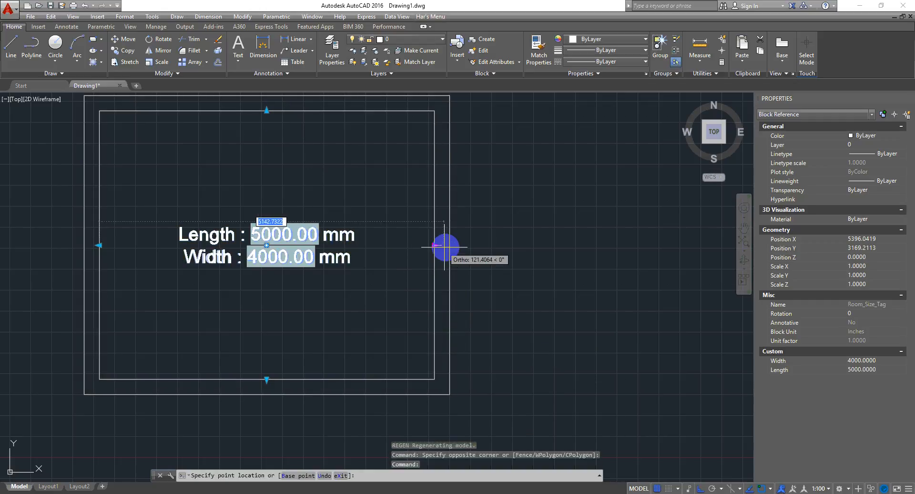
click(449, 246)
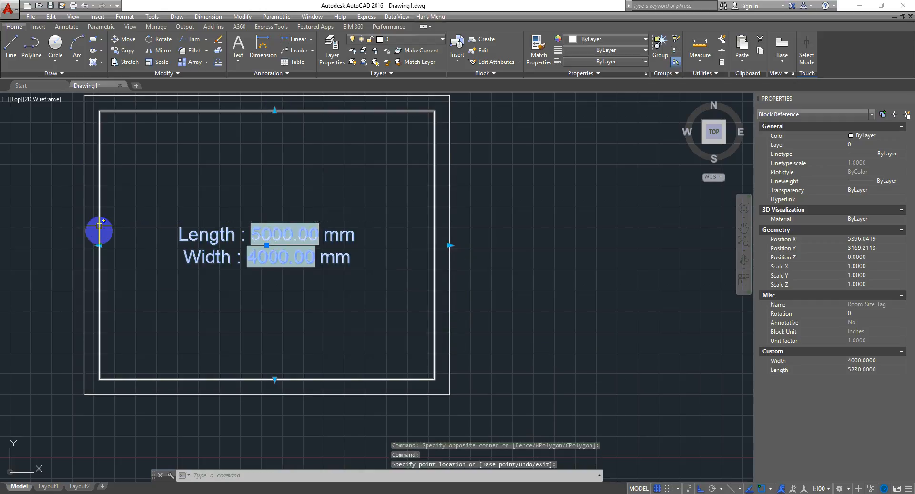
click(84, 245)
click(266, 380)
click(260, 394)
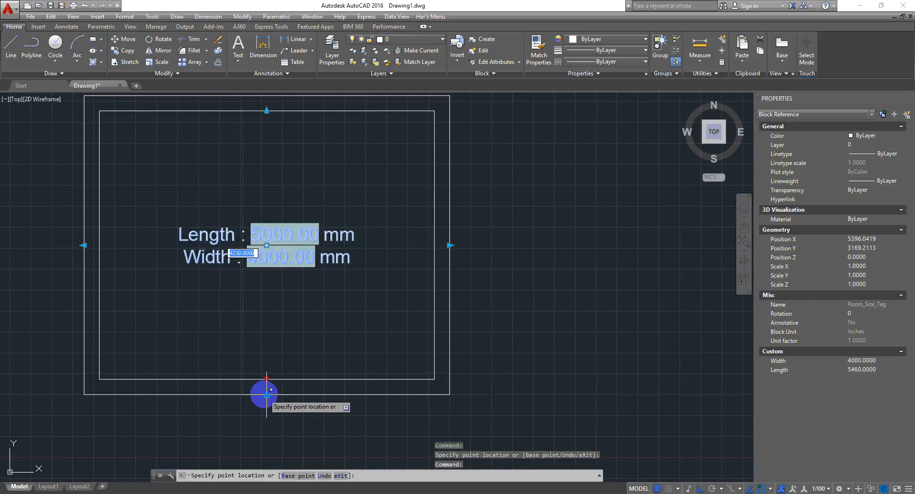
key(Escape)
key(Escape)
Regenerate the drawing so the tag's fields take the outer wall dimensions
text(r)
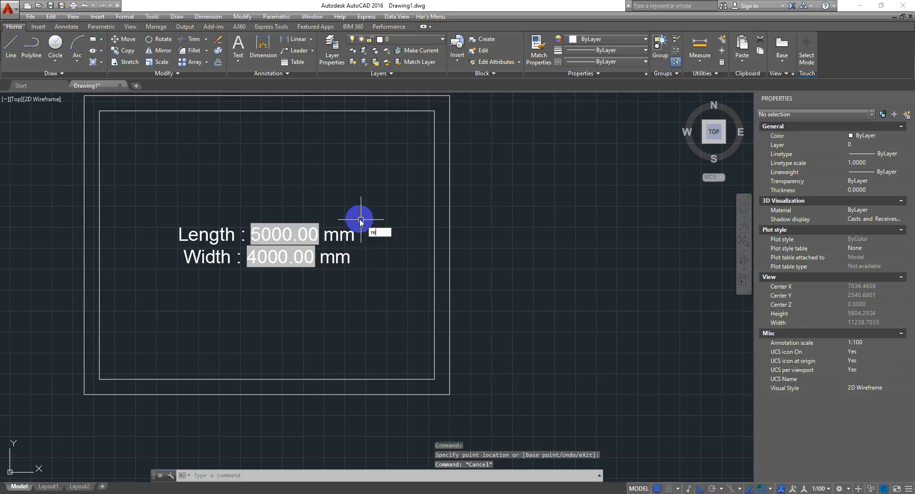
text(e)
key(Return)
scroll(268, 238, up, 4)
scroll(329, 308, down, 2)
scroll(374, 300, down, 10)
middle_drag(468, 312, 363, 290)
scroll(300, 264, up, 4)
Stretch the tag's grips to the room's inner wall lines, and pull one length grip inward to a length of about 3027
click(275, 255)
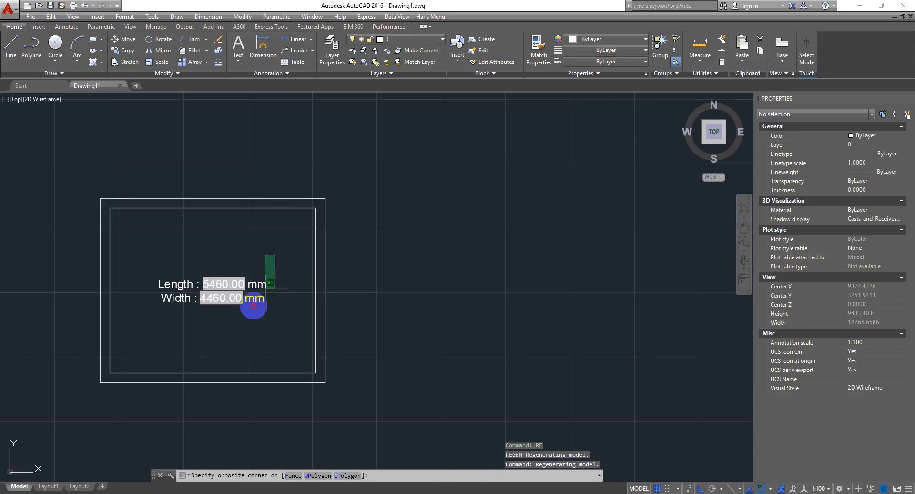
click(266, 287)
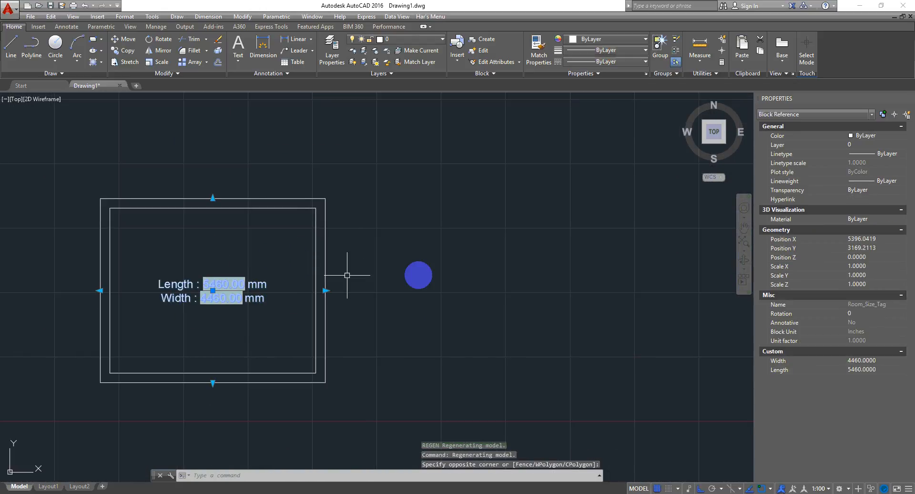
click(212, 197)
click(212, 208)
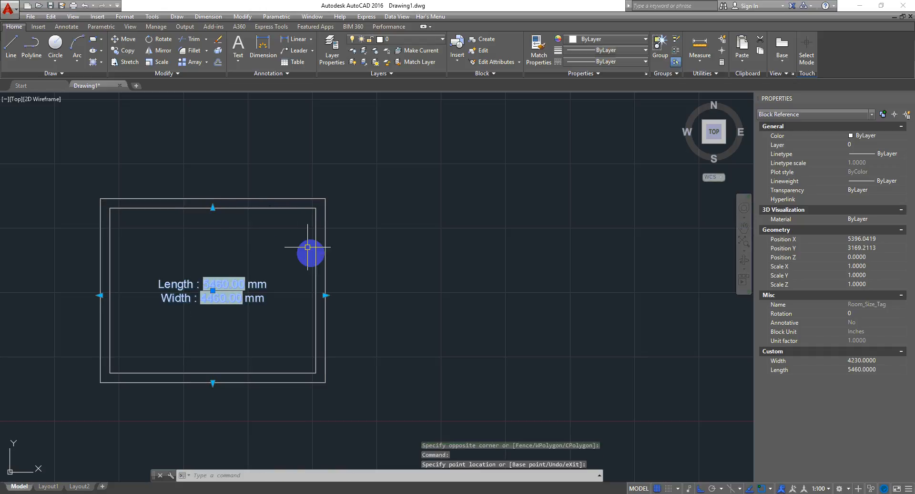
click(327, 296)
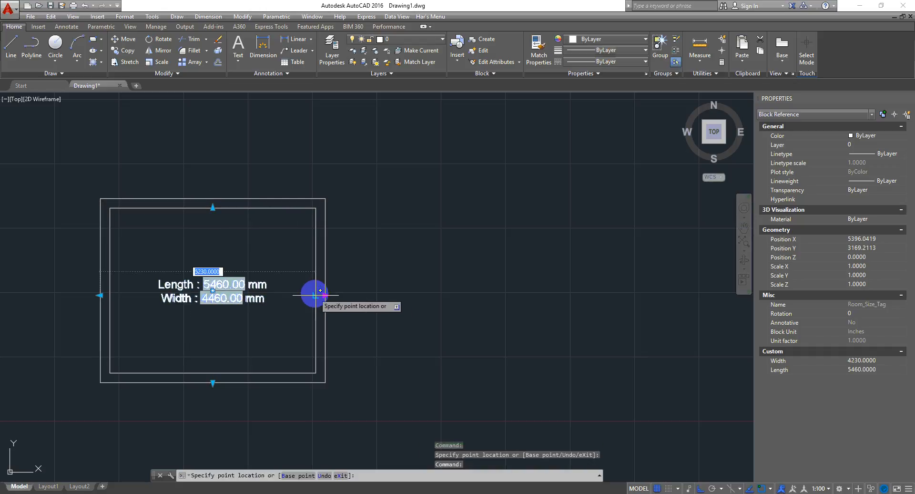
click(315, 295)
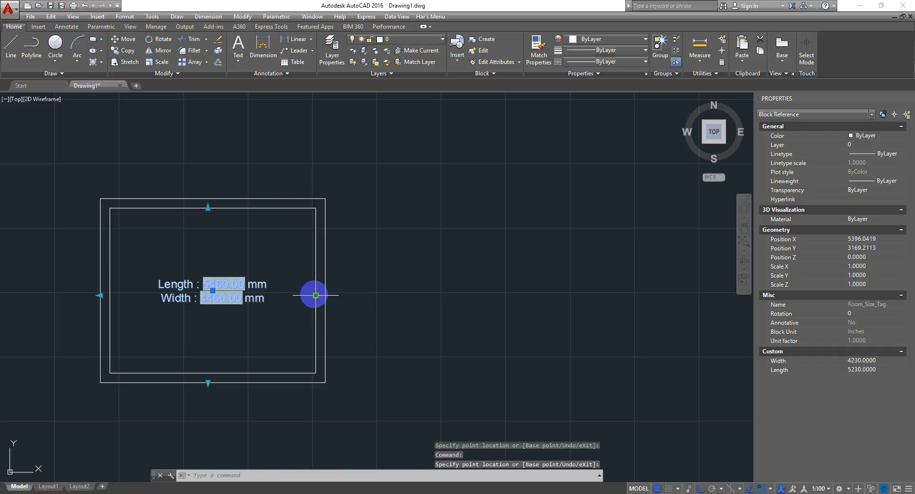
click(207, 382)
click(107, 290)
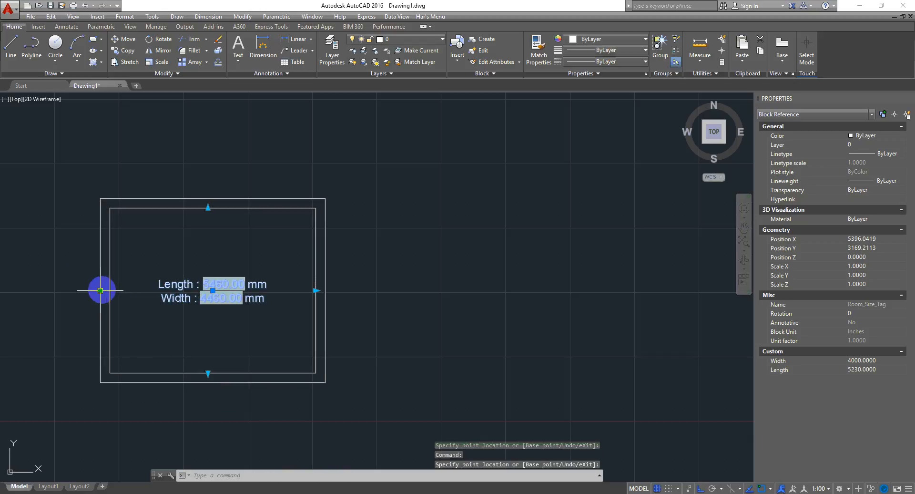
click(100, 290)
click(112, 289)
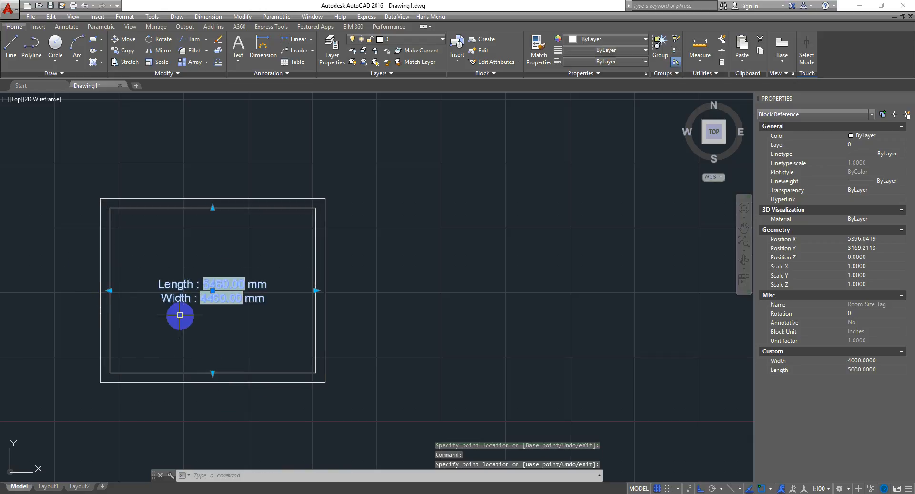
click(195, 247)
scroll(215, 300, up, 2)
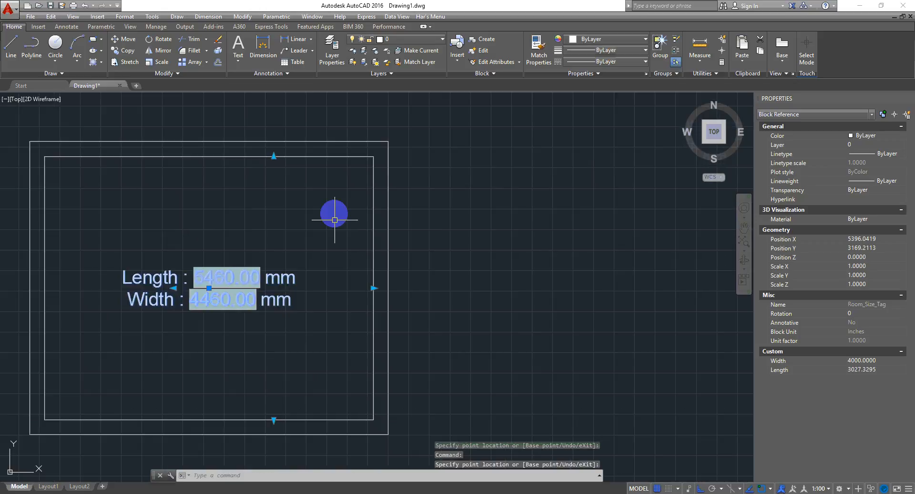
Open the Room_Size_Tag block in the block editor and add the ROOMTEXT attribute to the selection sets of both Length move actions
right_click(313, 226)
click(378, 256)
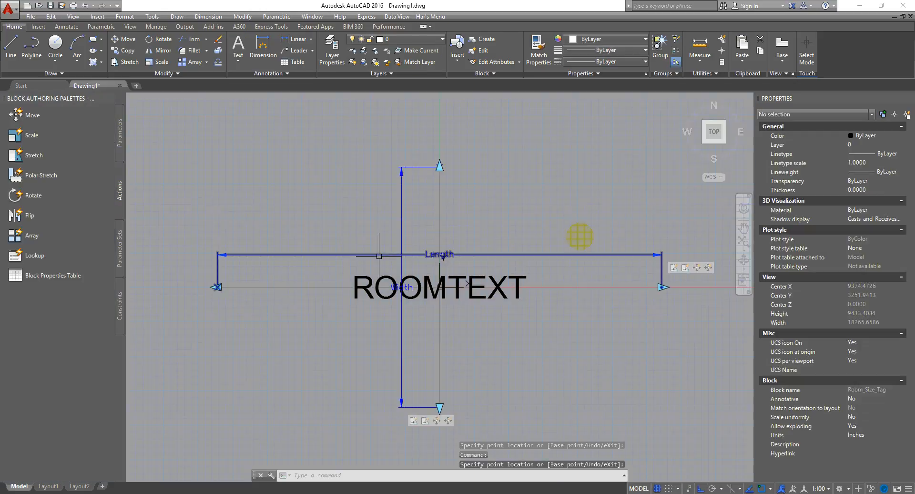
right_click(696, 273)
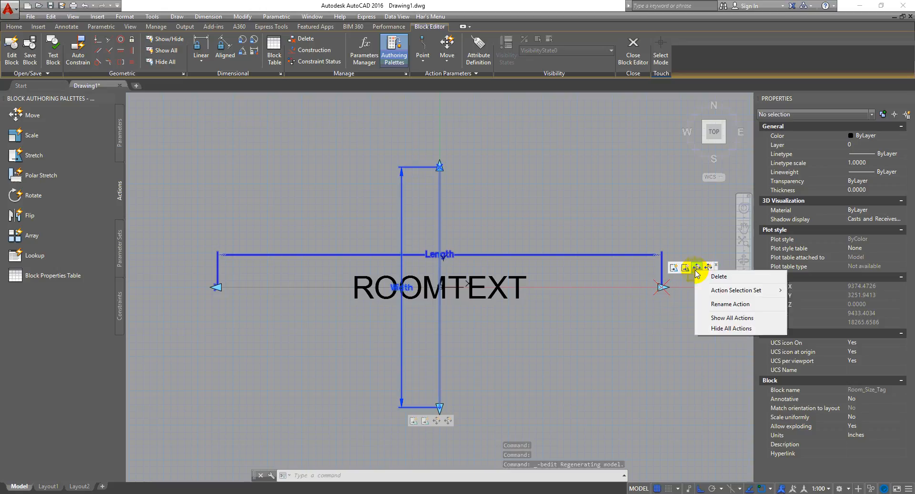
mouse_move(740, 291)
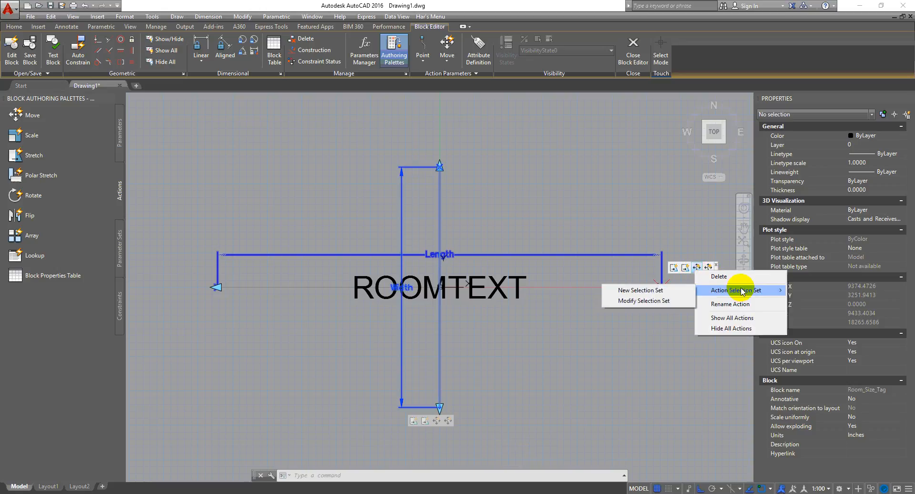
click(648, 304)
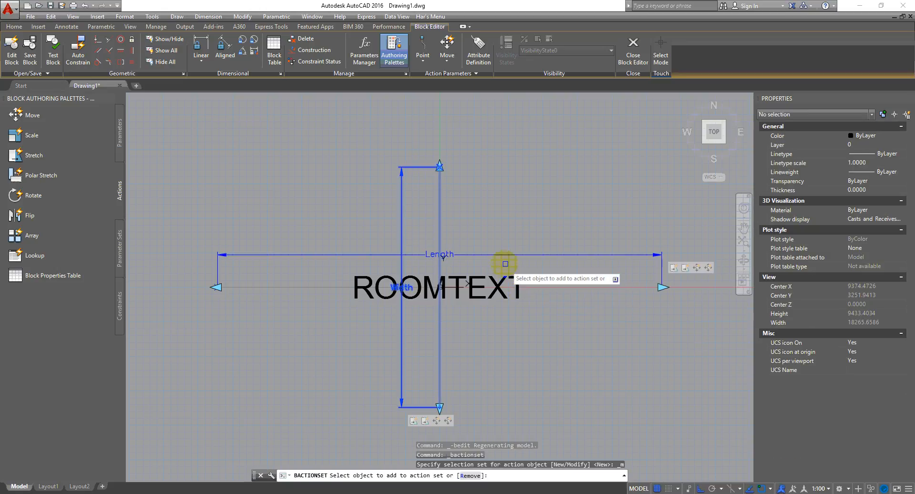
click(524, 270)
key(Return)
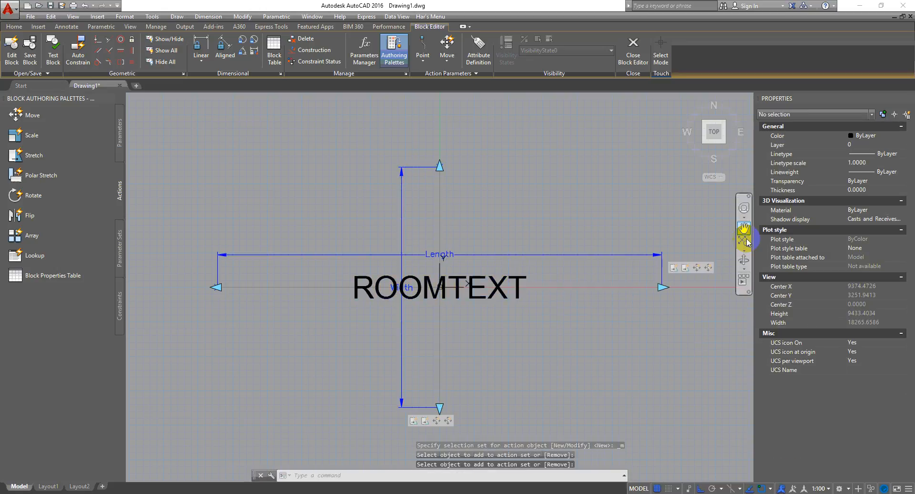
right_click(710, 270)
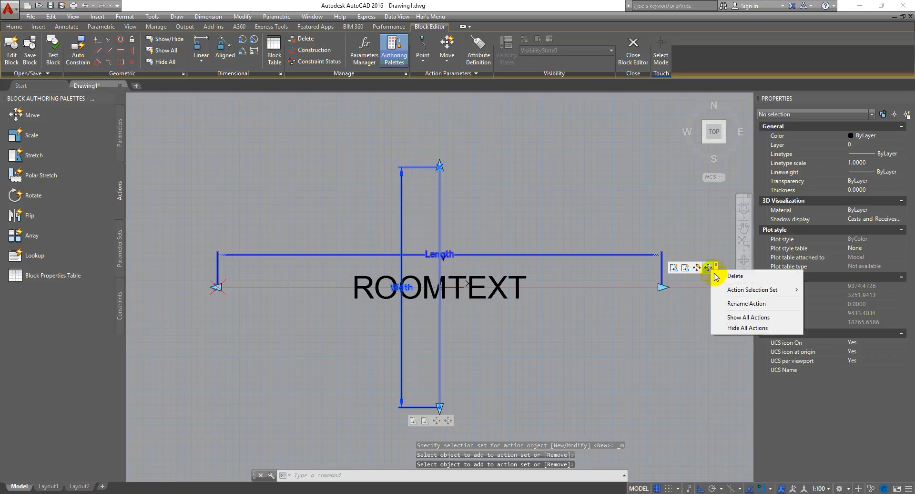
click(687, 304)
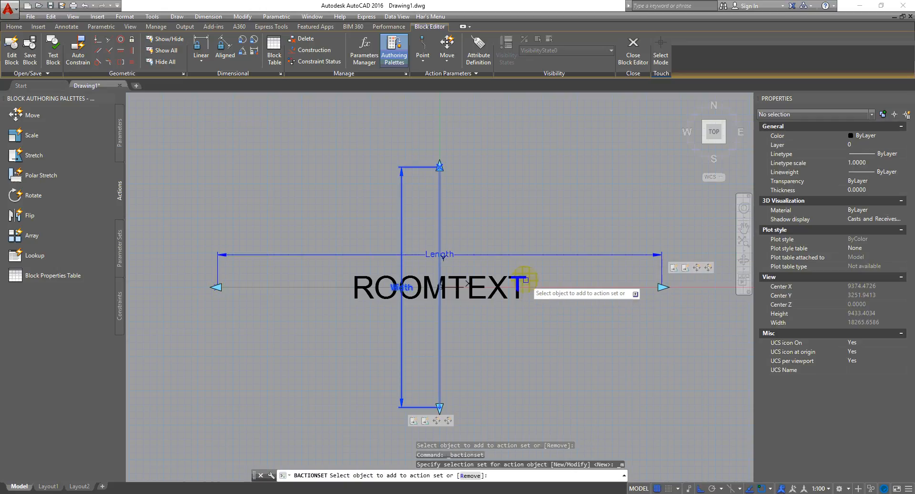
click(520, 274)
key(Return)
Add the ROOMTEXT attribute to the selection sets of both Width move actions
middle_drag(530, 368, 478, 245)
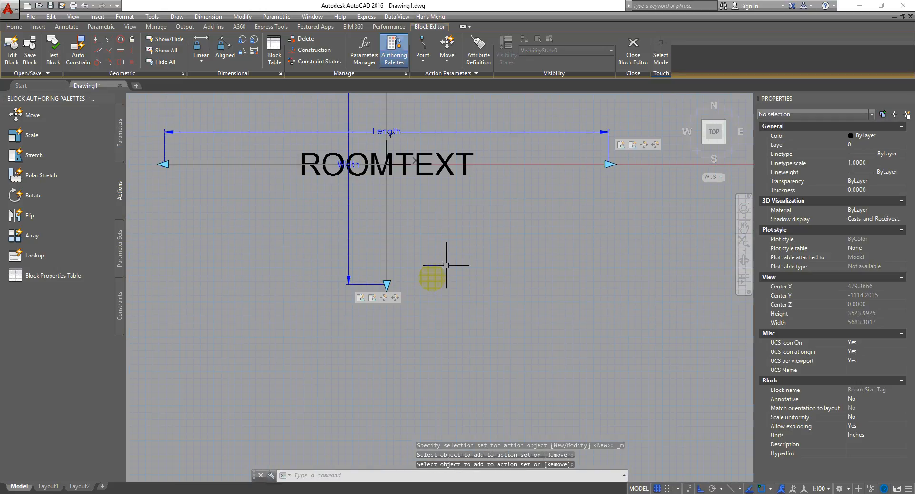
right_click(384, 299)
mouse_move(405, 315)
click(371, 327)
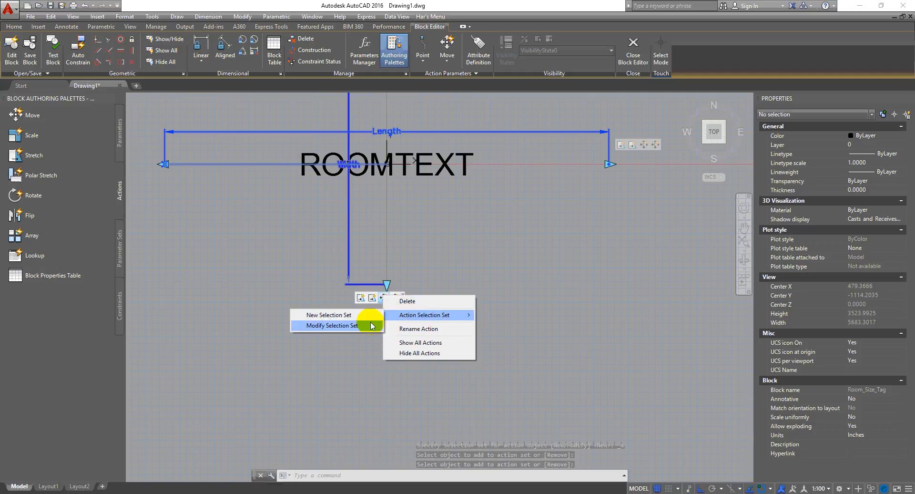
click(369, 330)
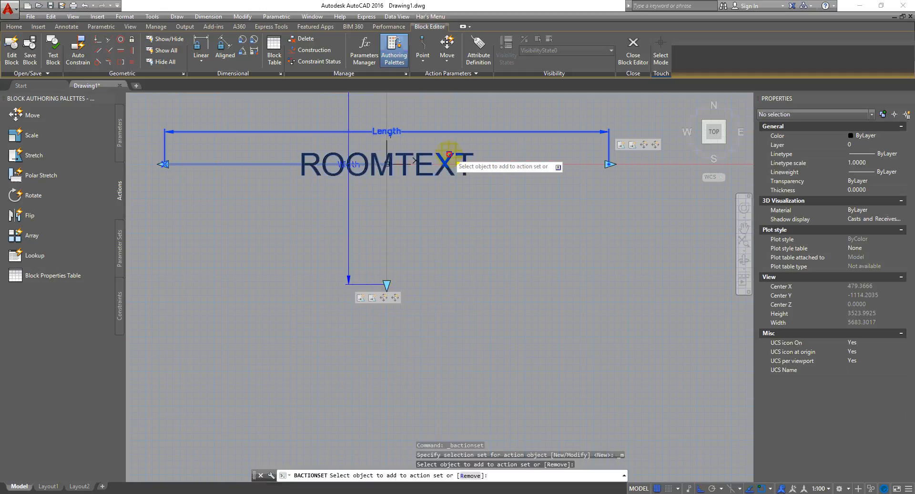
key(Return)
right_click(395, 297)
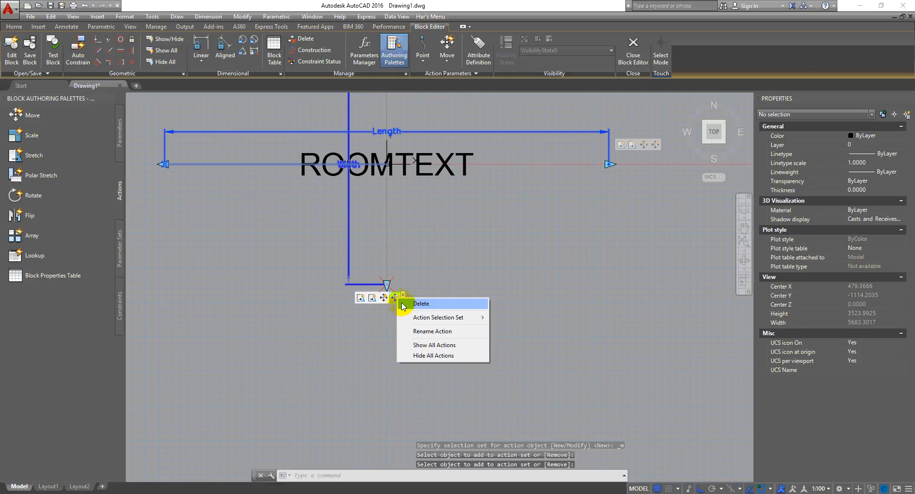
mouse_move(464, 321)
click(376, 328)
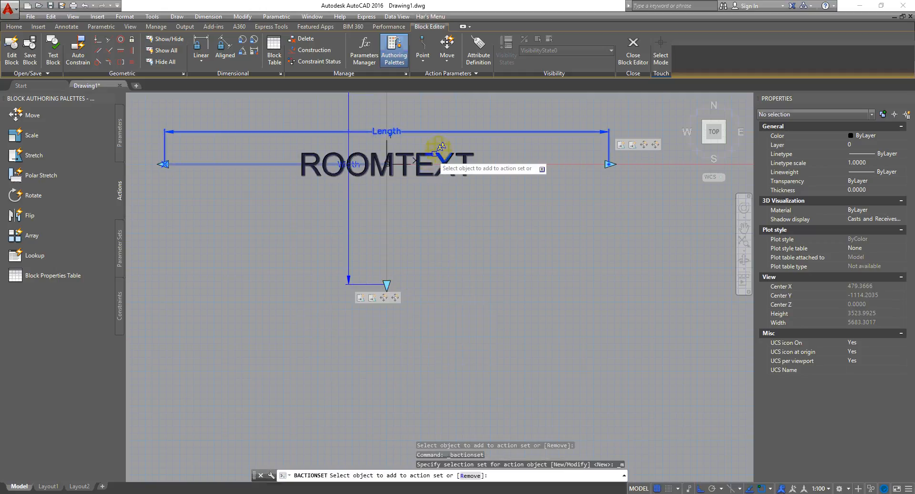
key(Return)
Close the block editor and save the changes to the block
click(636, 55)
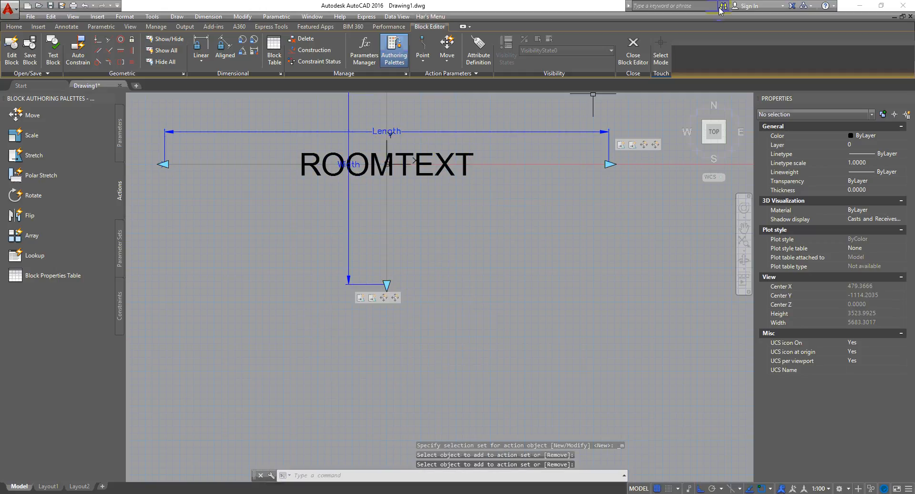
click(390, 244)
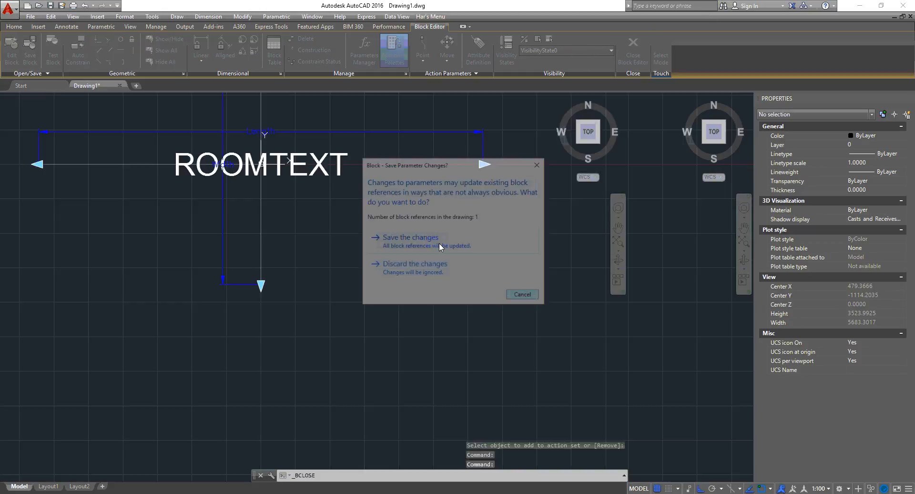
click(430, 282)
click(316, 223)
key(Escape)
Reset the inserted room tag block to its default size
click(318, 243)
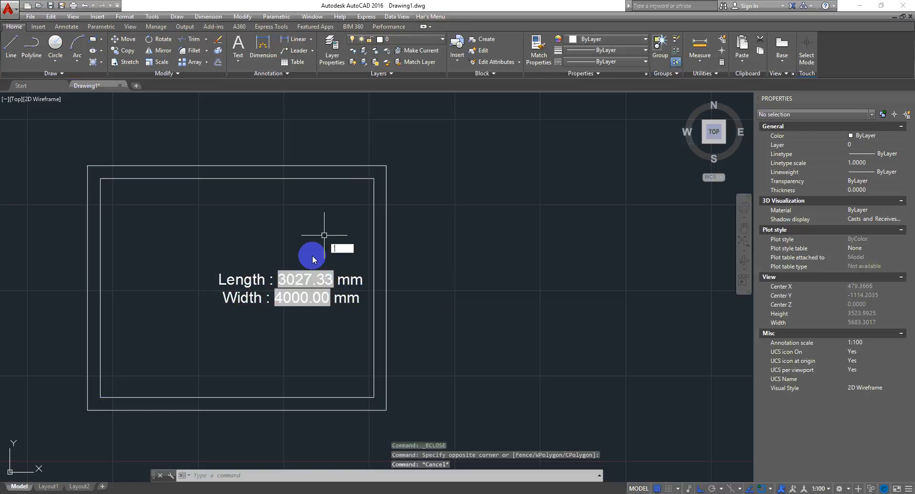
click(301, 295)
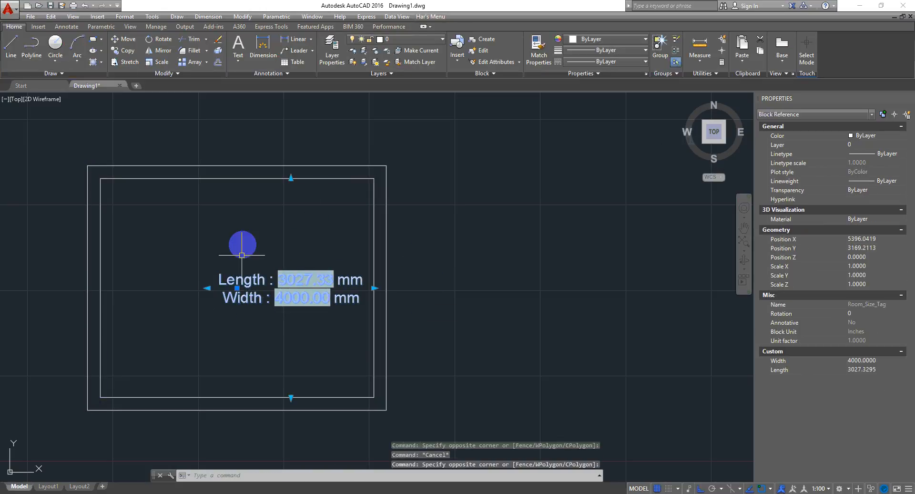
right_click(220, 291)
click(255, 240)
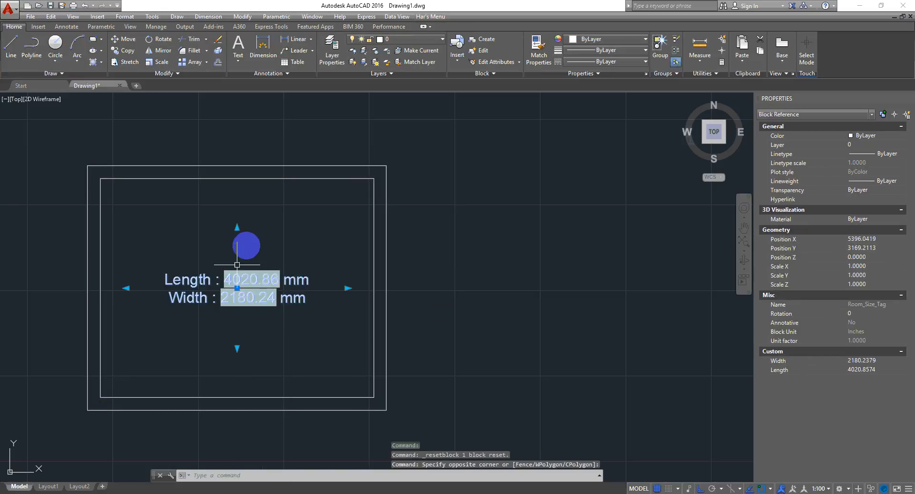
Stretch the tag's four grips to the room's inner wall lines for a length of 5000 and width of 4000, and deselect it
click(237, 228)
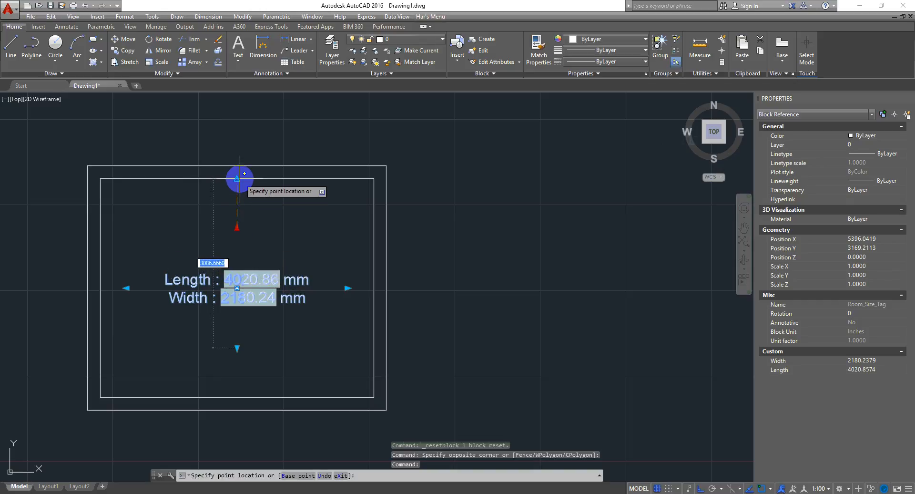
click(237, 177)
click(237, 352)
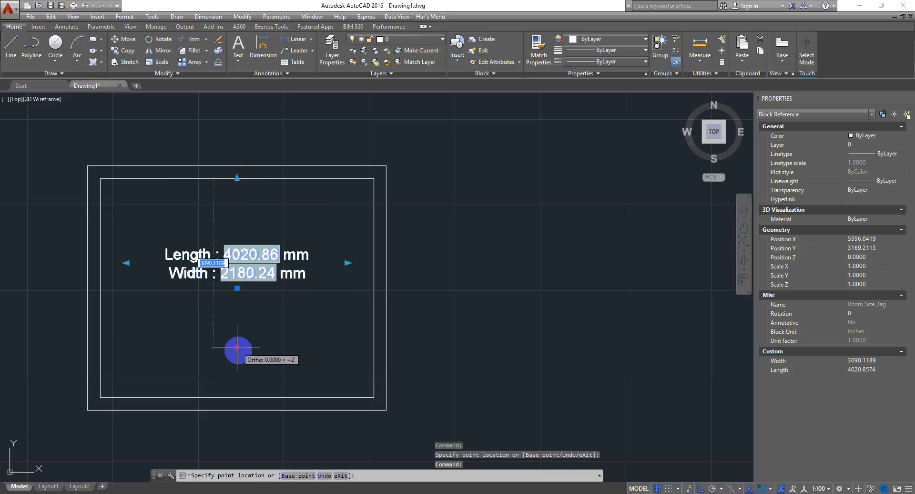
click(237, 397)
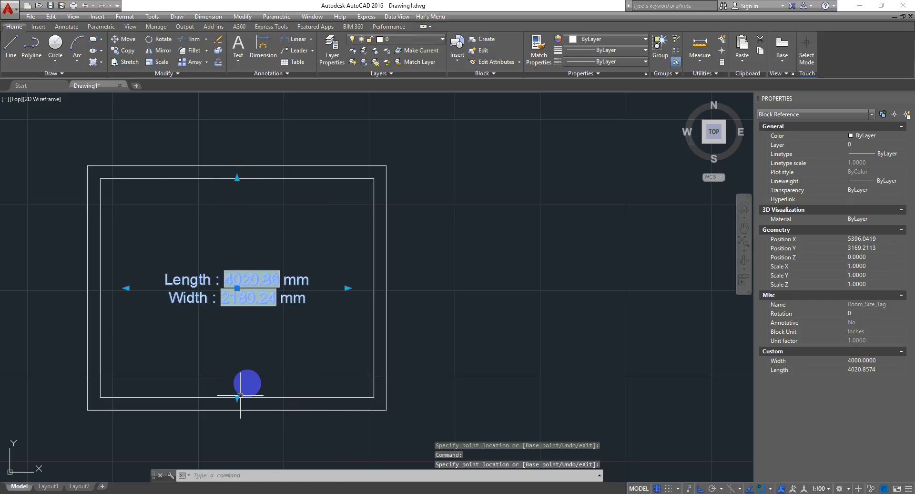
click(347, 288)
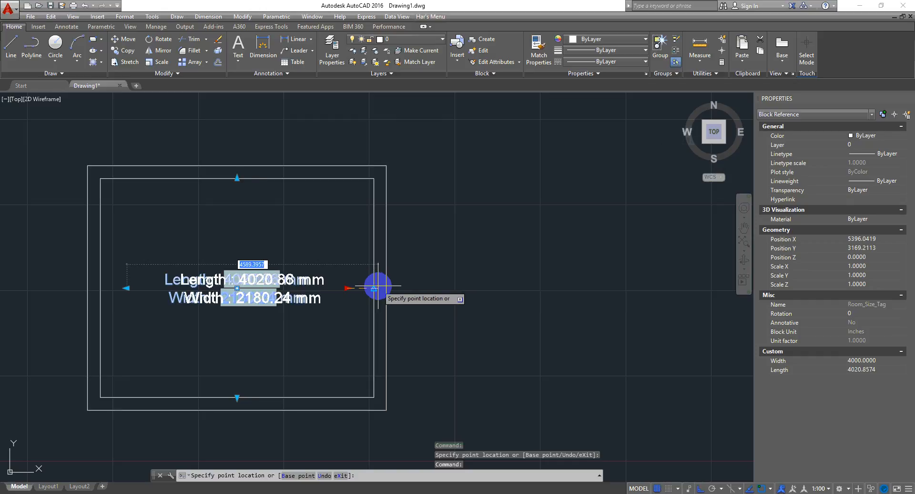
click(375, 287)
key(Escape)
key(Escape)
Regenerate the drawing so the tag's fields take the inner room dimensions
middle_drag(301, 321, 418, 301)
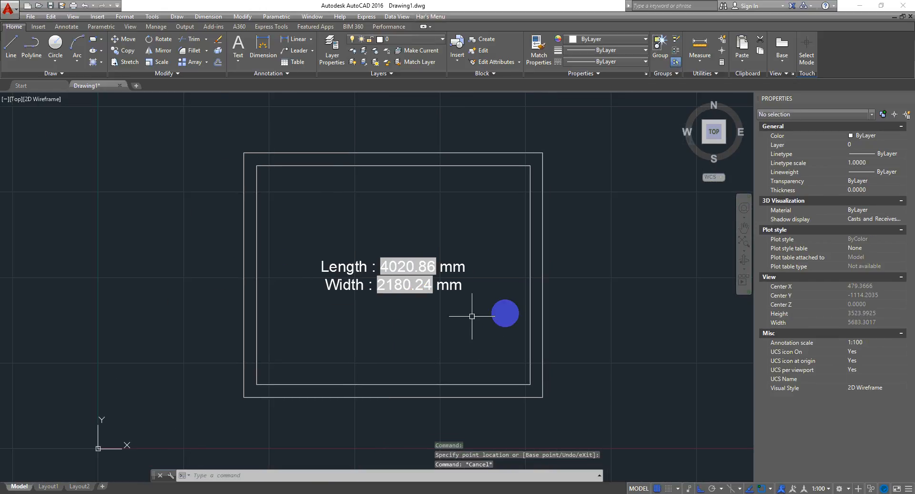
click(577, 337)
text(RE)
key(Return)
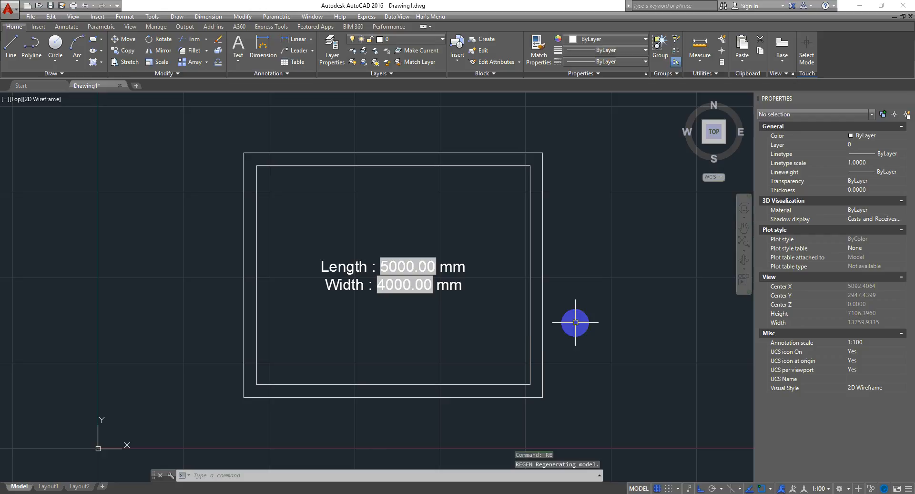
scroll(450, 301, up, 3)
scroll(451, 301, down, 3)
click(592, 300)
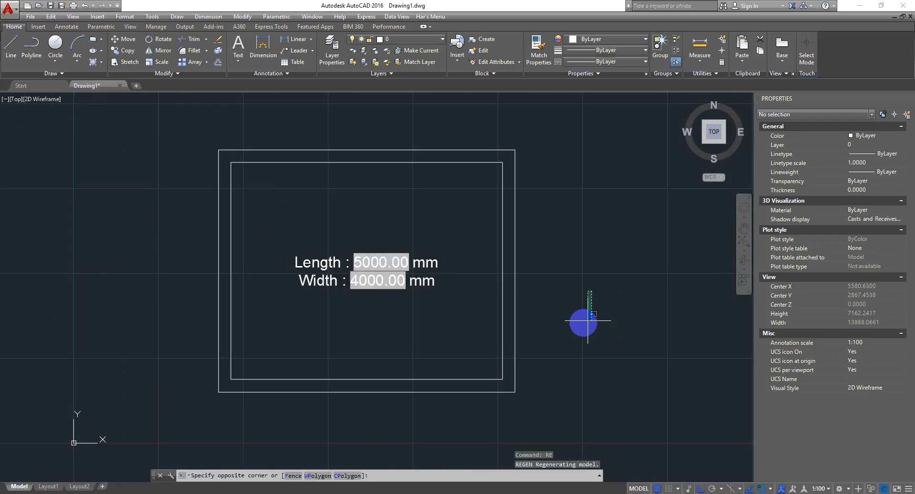
click(588, 306)
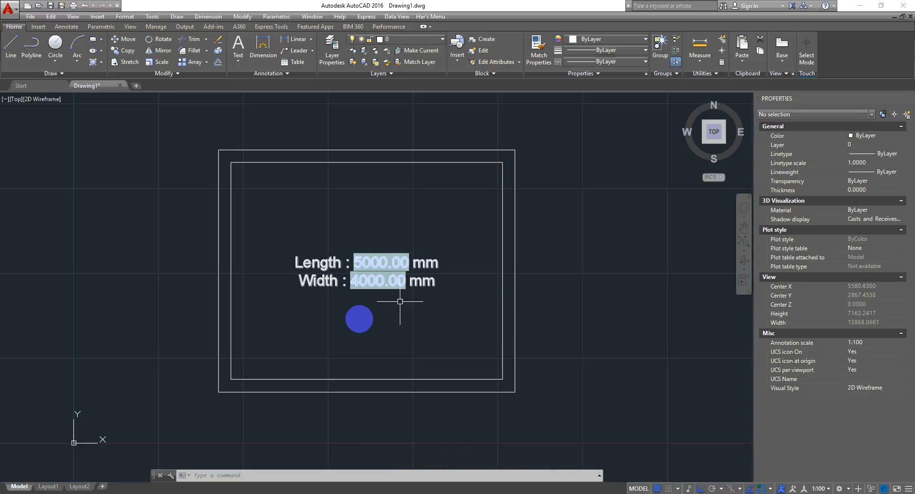
Run UPDATEFIELD on the room tag to refresh its length and width fields
click(573, 344)
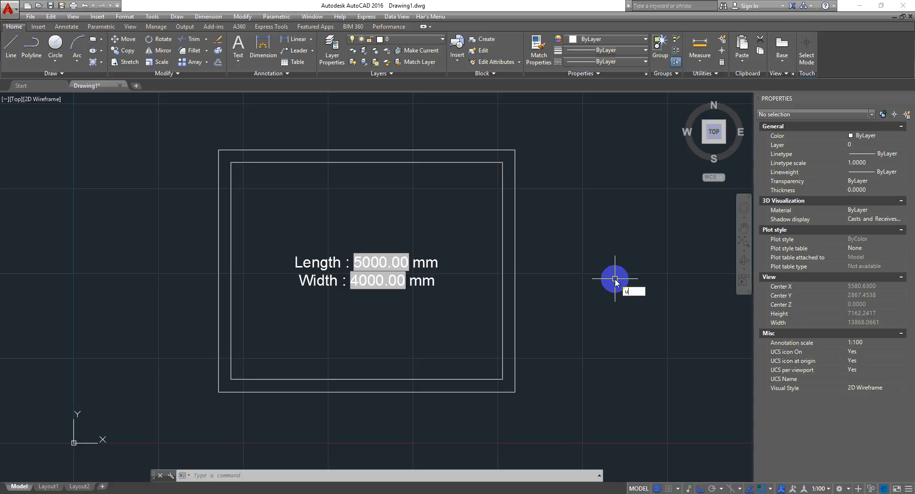
text(pdatefi)
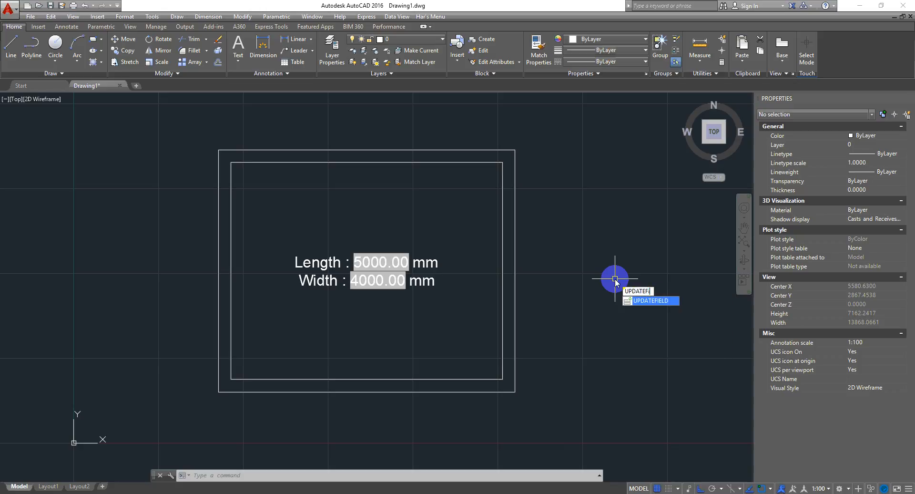
text(eld)
key(Return)
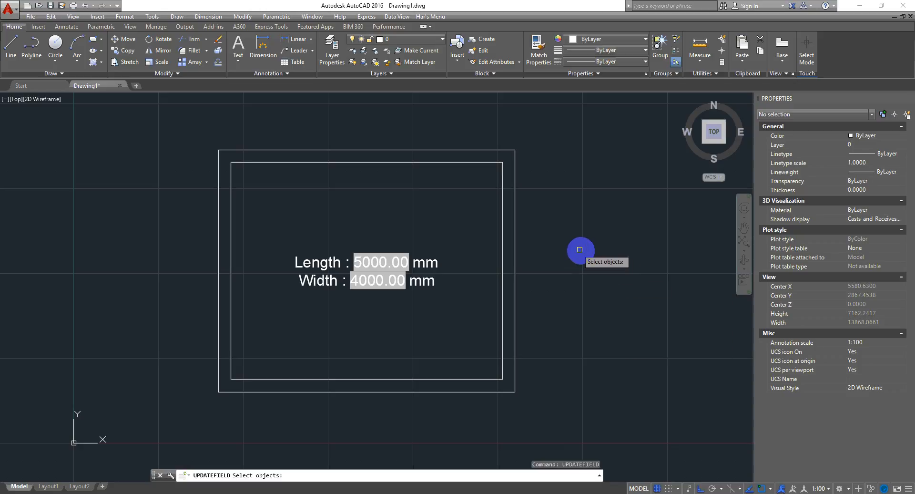
key(Return)
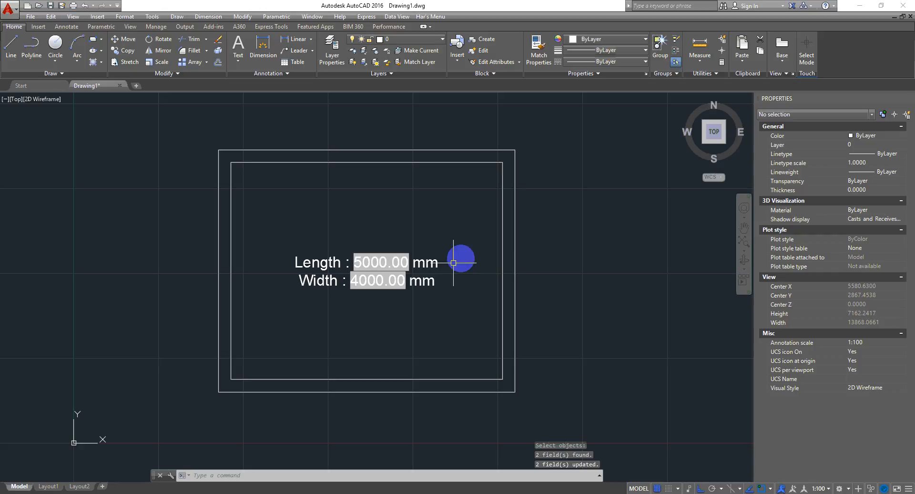
click(613, 296)
click(600, 326)
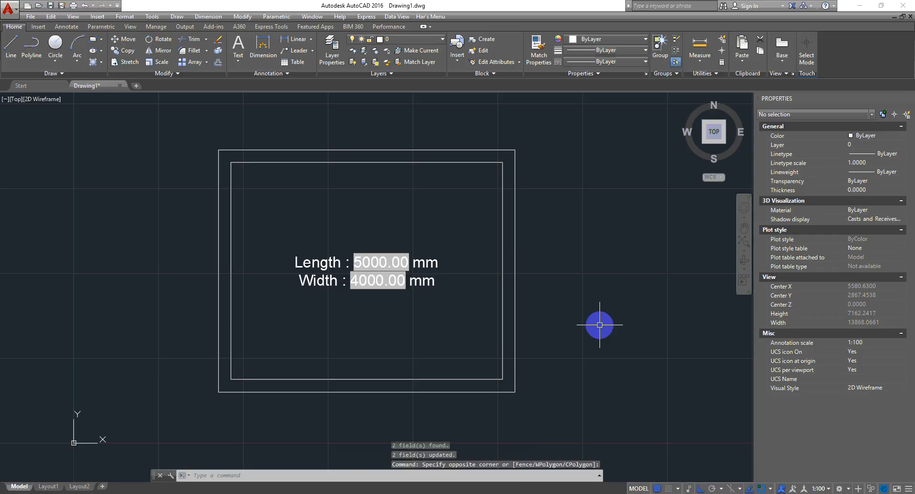